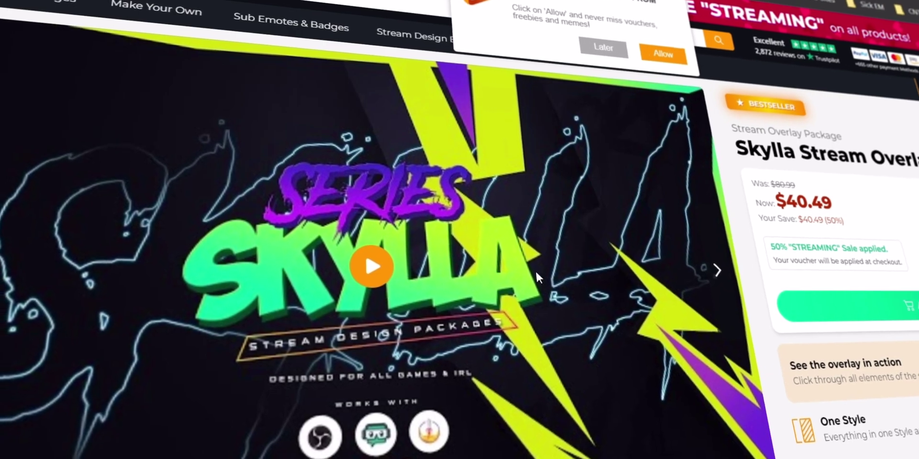
- Browse the Skylla overlay package's images and the sample characters in the Emote Maker's carousel
{"action": "left_click", "coordinate": [716, 270]}
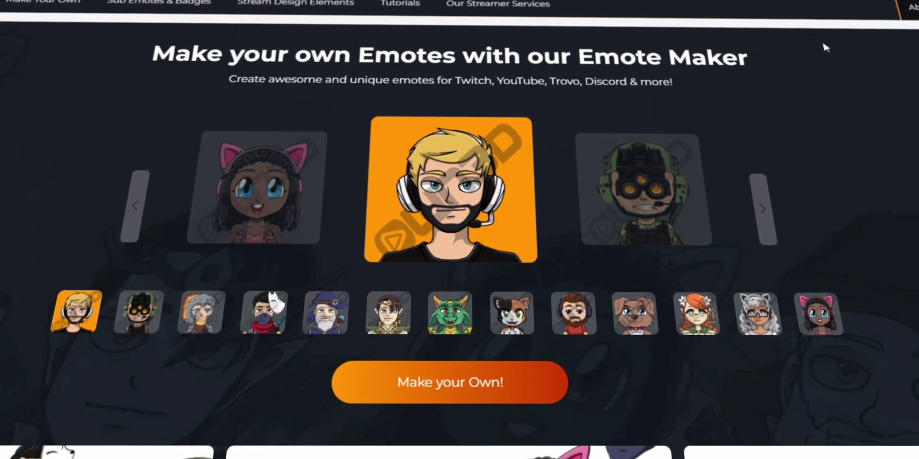
{"action": "scroll", "coordinate": [845, 95], "scroll_direction": "down", "scroll_amount": 1}
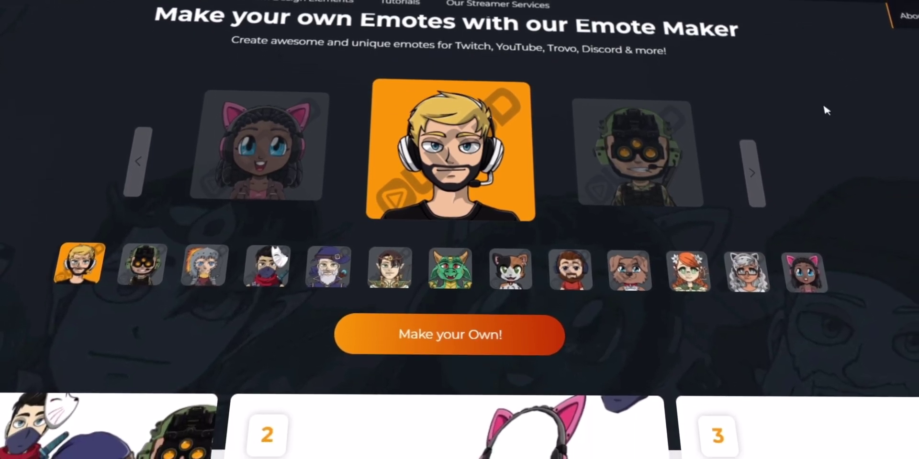
{"action": "left_click", "coordinate": [751, 175]}
{"action": "left_click", "coordinate": [750, 175]}
{"action": "left_click", "coordinate": [751, 174]}
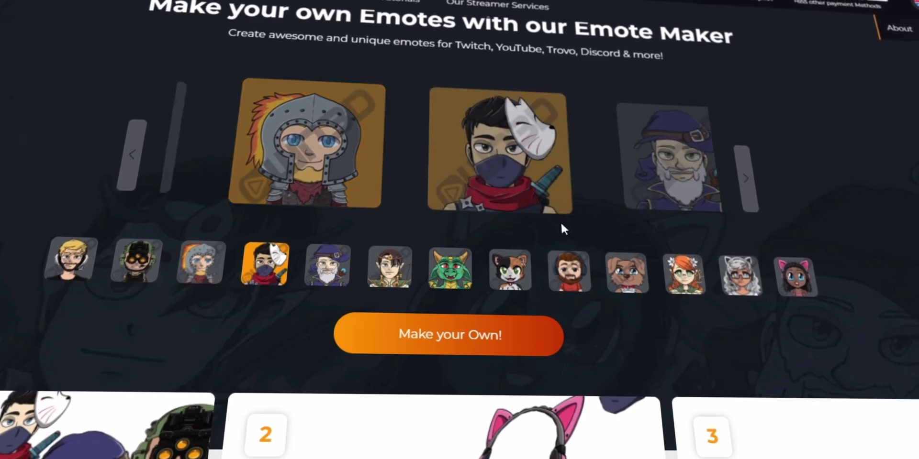
{"action": "left_click", "coordinate": [568, 271]}
- Look through the Emote Maker page's features, customization options, customer reviews and selectable base emotes
{"action": "scroll", "coordinate": [572, 272], "scroll_direction": "down", "scroll_amount": 10}
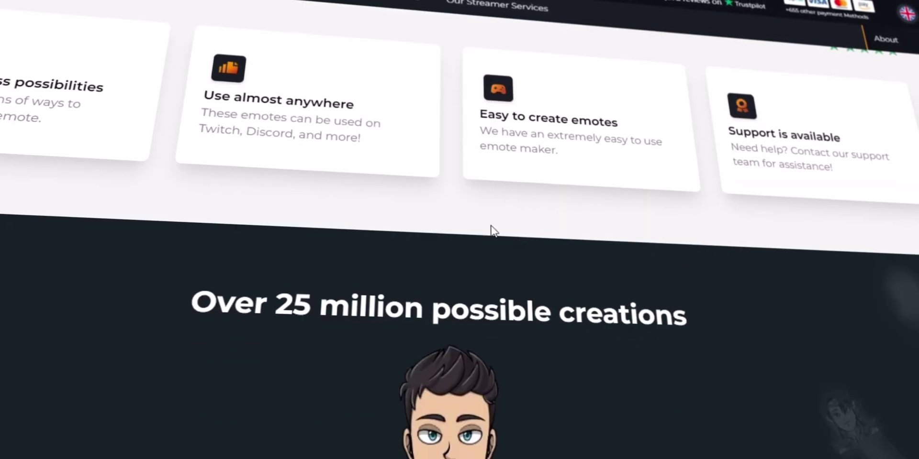
{"action": "scroll", "coordinate": [493, 231], "scroll_direction": "down", "scroll_amount": 5}
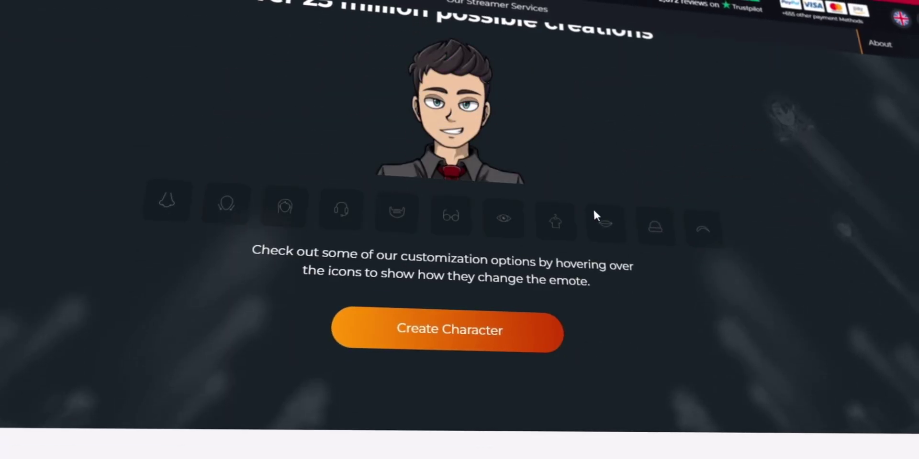
{"action": "scroll", "coordinate": [437, 229], "scroll_direction": "down", "scroll_amount": 10}
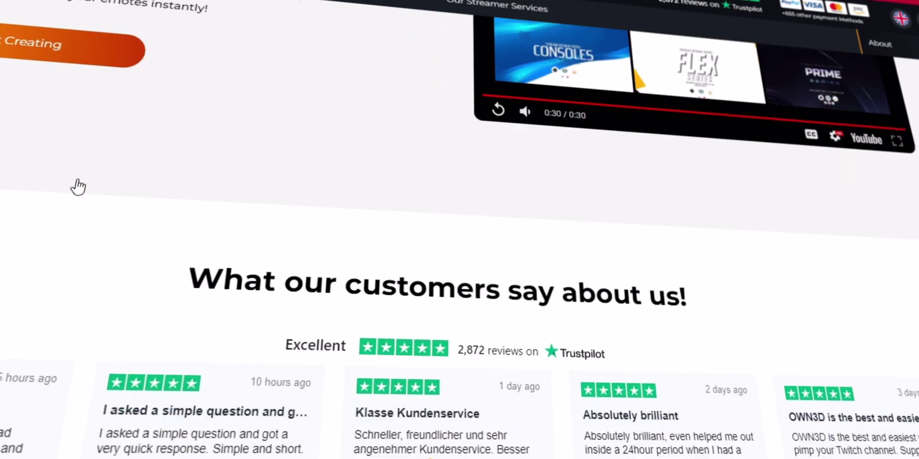
{"action": "scroll", "coordinate": [78, 187], "scroll_direction": "up", "scroll_amount": 20}
{"action": "scroll", "coordinate": [129, 164], "scroll_direction": "down", "scroll_amount": 3}
{"action": "left_click", "coordinate": [306, 146]}
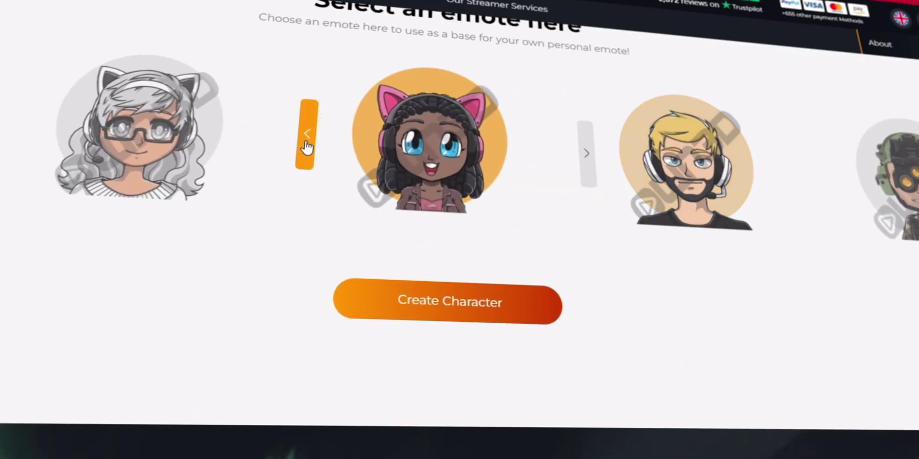
{"action": "left_click", "coordinate": [306, 146]}
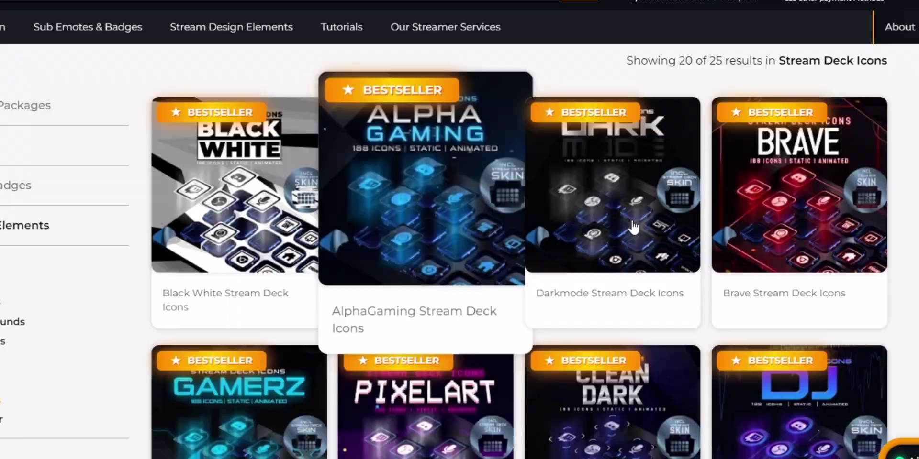
- Browse the Stream Deck icons, the Twitch sub badges and the Skylla Stream Overlay Package's preview images
{"action": "scroll", "coordinate": [622, 215], "scroll_direction": "down", "scroll_amount": 15}
{"action": "left_click", "coordinate": [737, 369]}
{"action": "scroll", "coordinate": [737, 268], "scroll_direction": "down", "scroll_amount": 3}
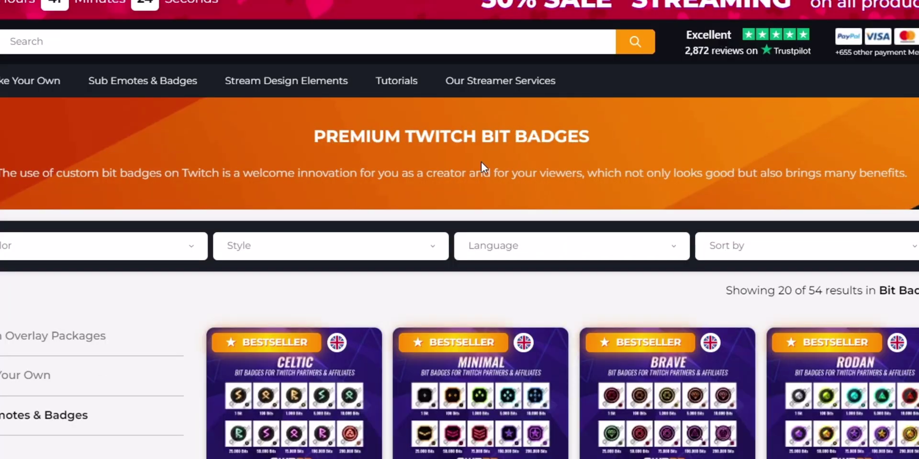
{"action": "scroll", "coordinate": [480, 162], "scroll_direction": "down", "scroll_amount": 5}
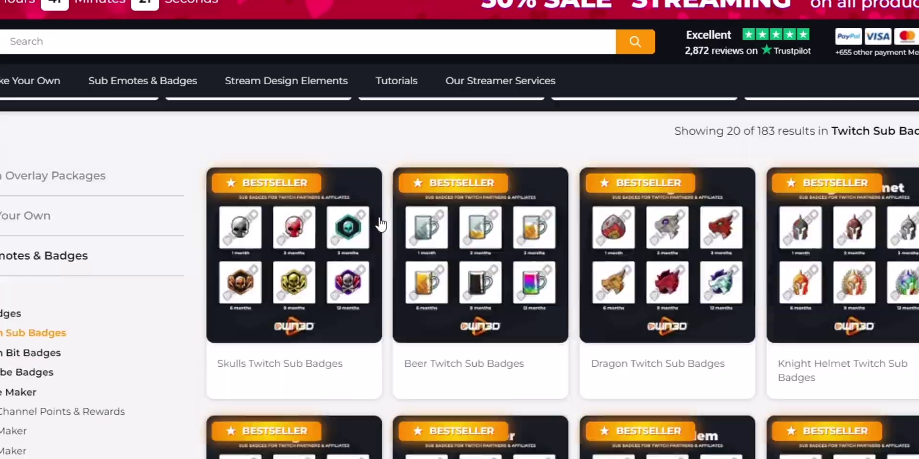
{"action": "scroll", "coordinate": [380, 224], "scroll_direction": "down", "scroll_amount": 10}
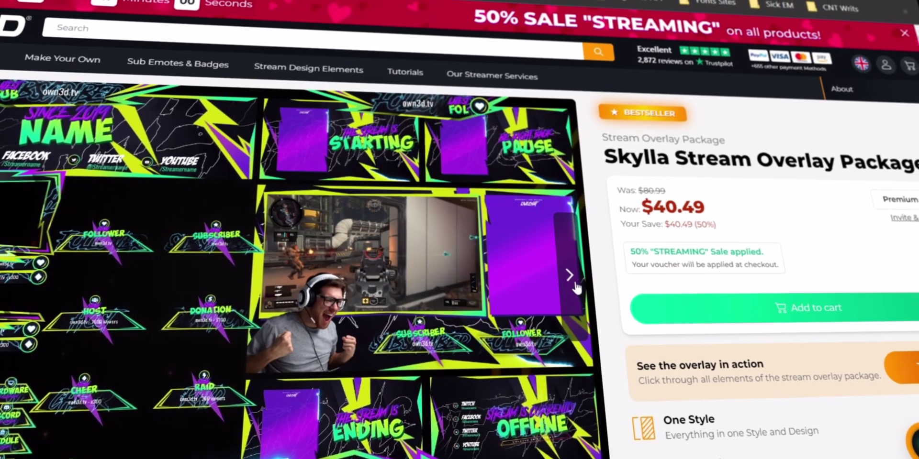
{"action": "left_click", "coordinate": [569, 275]}
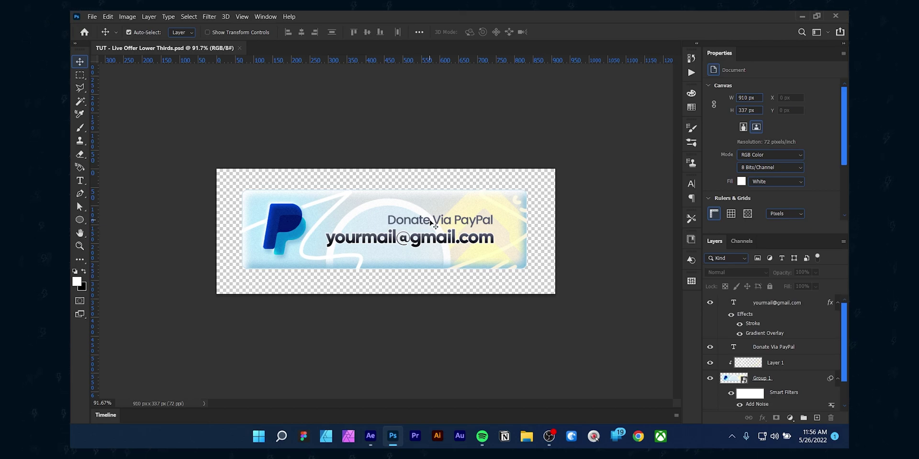
- Save a copy of the document on the computer as Animated TUT - Live Offer Lower Thirds.psd with Maximize Compatibility enabled
{"action": "left_click", "coordinate": [92, 16]}
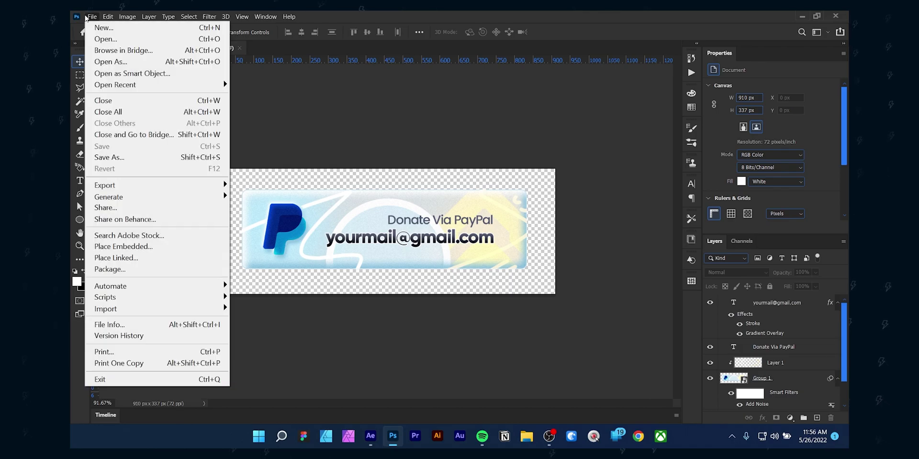
{"action": "left_click", "coordinate": [173, 161]}
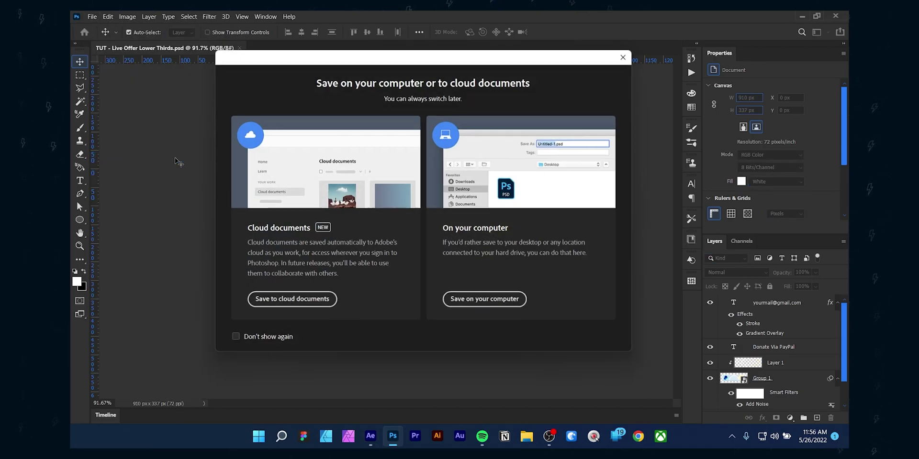
{"action": "left_click", "coordinate": [468, 301]}
{"action": "left_click", "coordinate": [497, 302]}
{"action": "left_click", "coordinate": [498, 123]}
{"action": "left_click", "coordinate": [730, 386]}
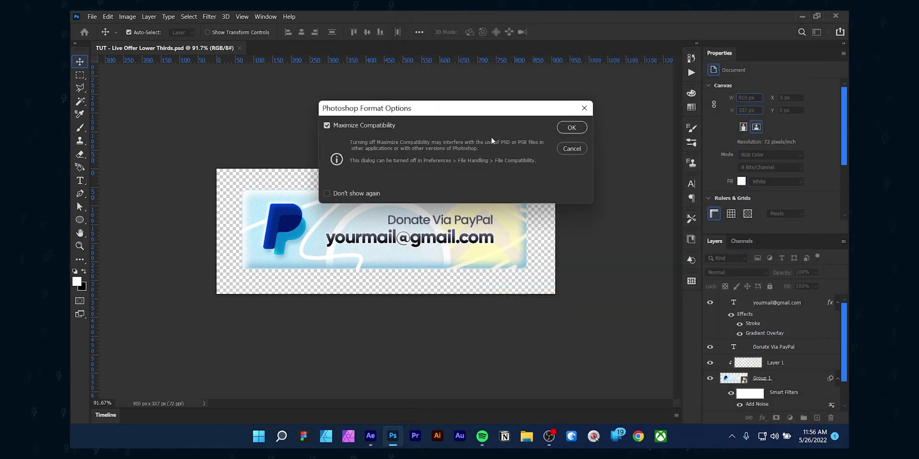
{"action": "left_click", "coordinate": [572, 128]}
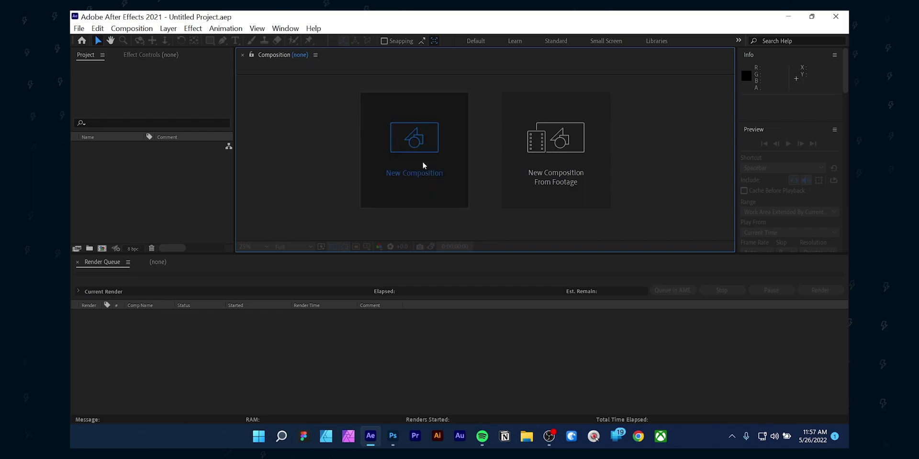
- In After Effects, create a 1920 x 1080 px composition with square pixels, 60 fps and a 0:01:08:00 duration
{"action": "left_click", "coordinate": [415, 139]}
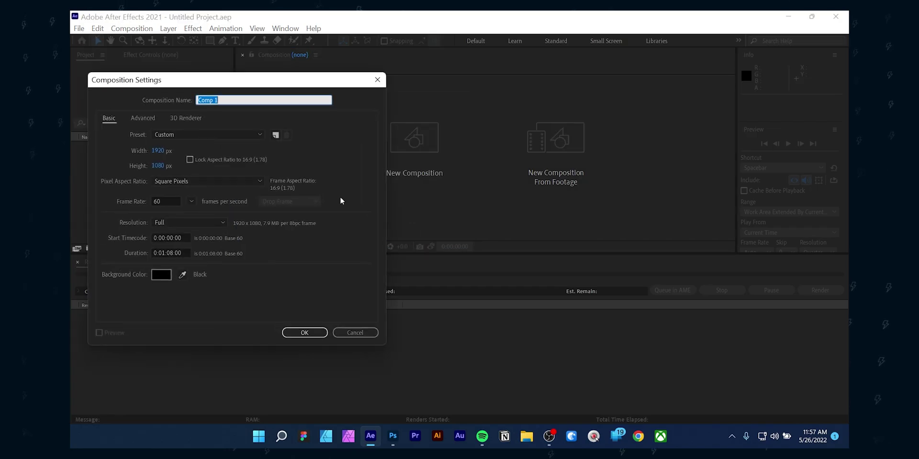
{"action": "left_click", "coordinate": [163, 181]}
{"action": "left_click", "coordinate": [161, 189]}
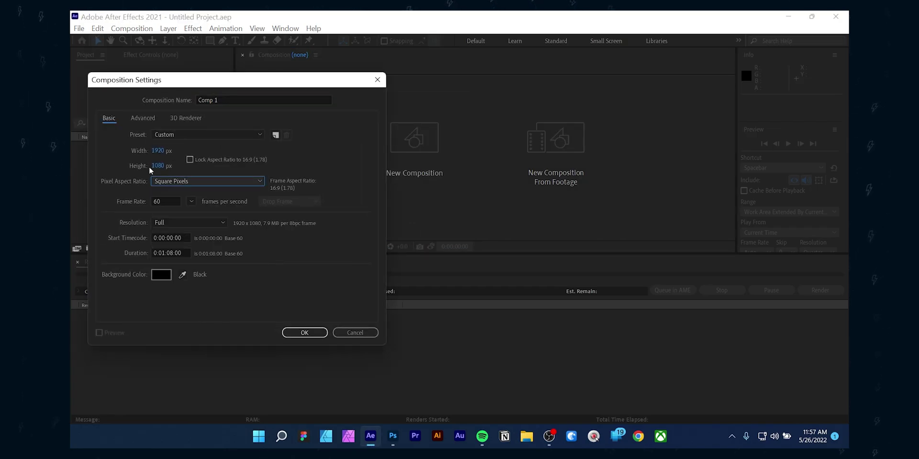
{"action": "left_click", "coordinate": [309, 333]}
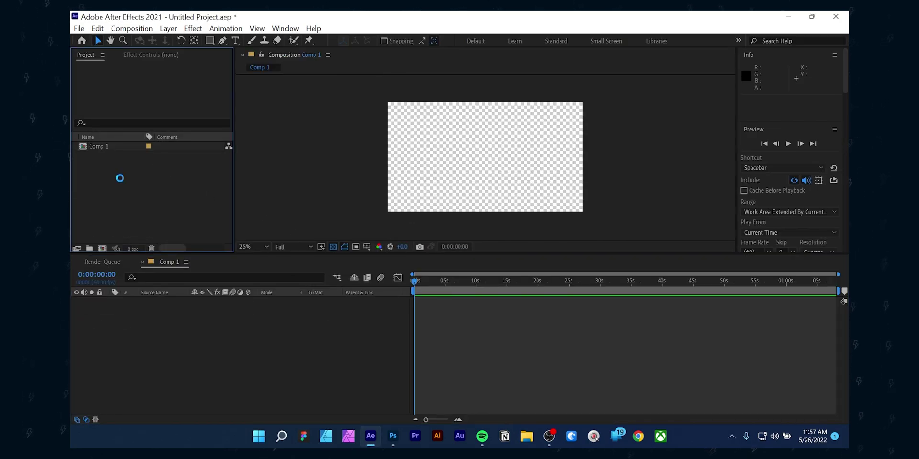
- Import Animated TUT - Live Offer Lower Thirds.psd as Composition - Retain Layer Sizes with Editable Layer Styles
{"action": "double_click", "coordinate": [119, 178]}
{"action": "left_click", "coordinate": [212, 110]}
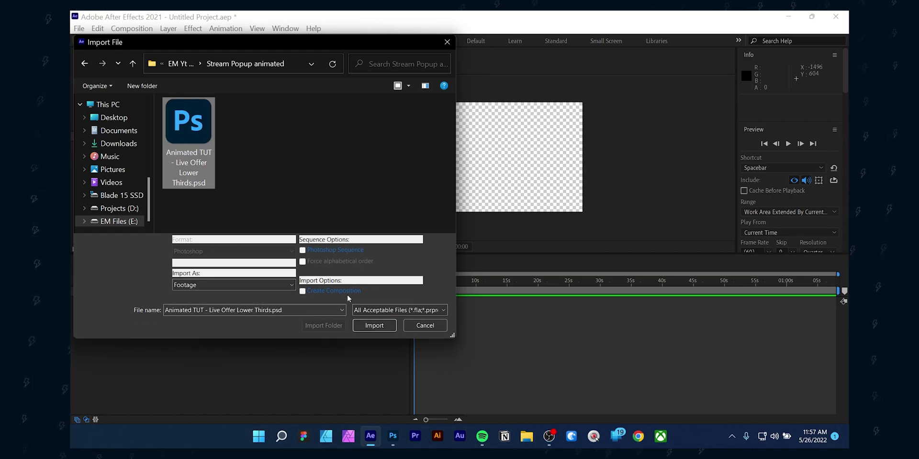
{"action": "left_click", "coordinate": [374, 325]}
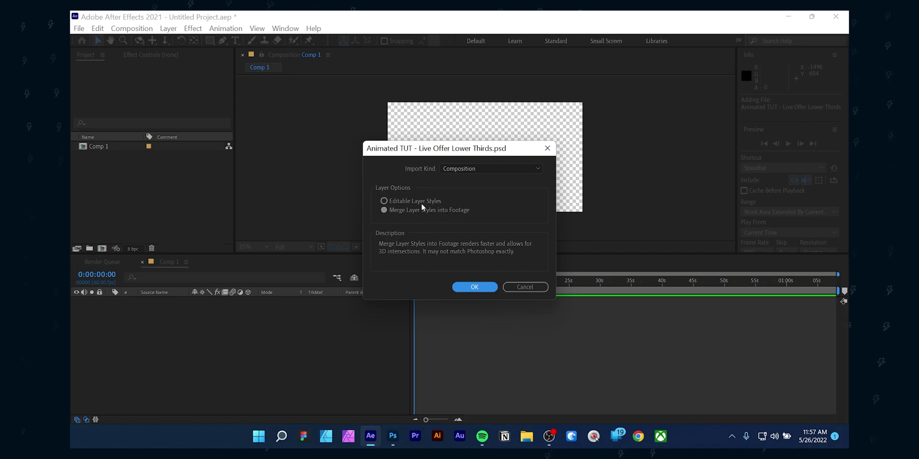
{"action": "left_click", "coordinate": [384, 201]}
{"action": "left_click", "coordinate": [471, 169]}
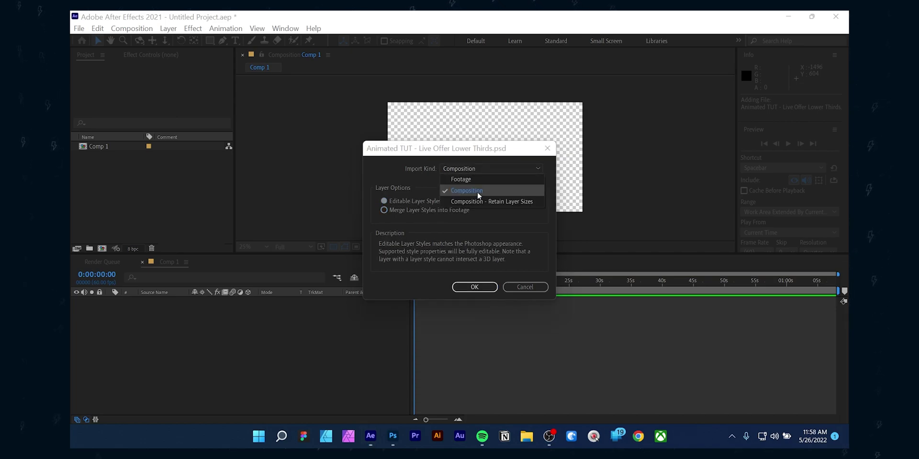
{"action": "left_click", "coordinate": [478, 202]}
{"action": "left_click", "coordinate": [475, 168]}
{"action": "left_click", "coordinate": [402, 180]}
{"action": "left_click", "coordinate": [474, 288]}
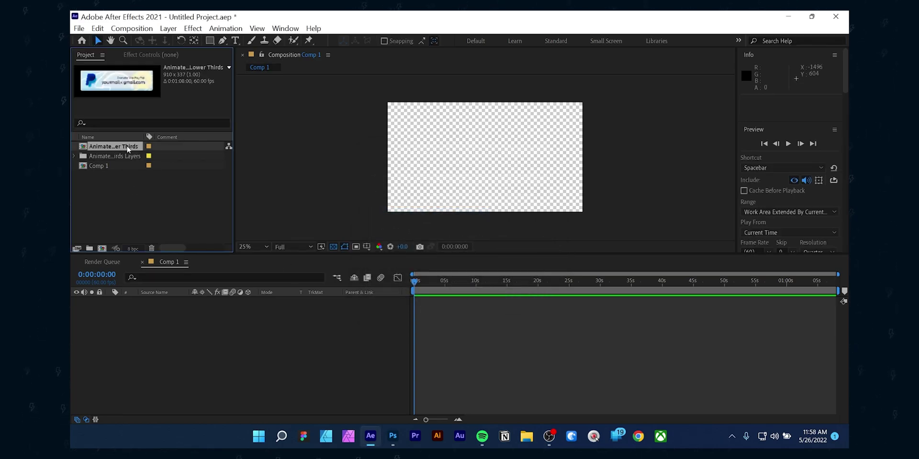
- Open the imported Animated TUT - Live Offer Lower Thirds composition and delete Comp 1 from the project
{"action": "double_click", "coordinate": [127, 148]}
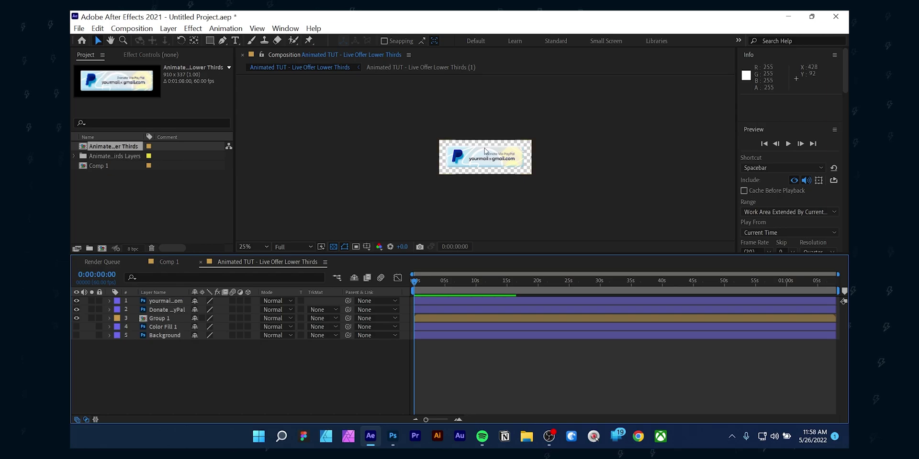
{"action": "scroll", "coordinate": [484, 148], "scroll_direction": "up", "scroll_amount": 4}
{"action": "scroll", "coordinate": [356, 157], "scroll_direction": "down", "scroll_amount": 2}
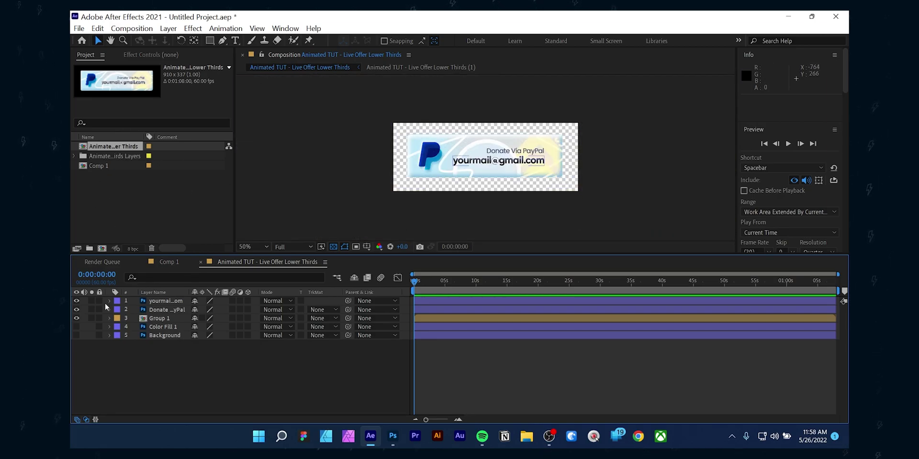
{"action": "left_click", "coordinate": [108, 167]}
{"action": "key", "text": "Delete"}
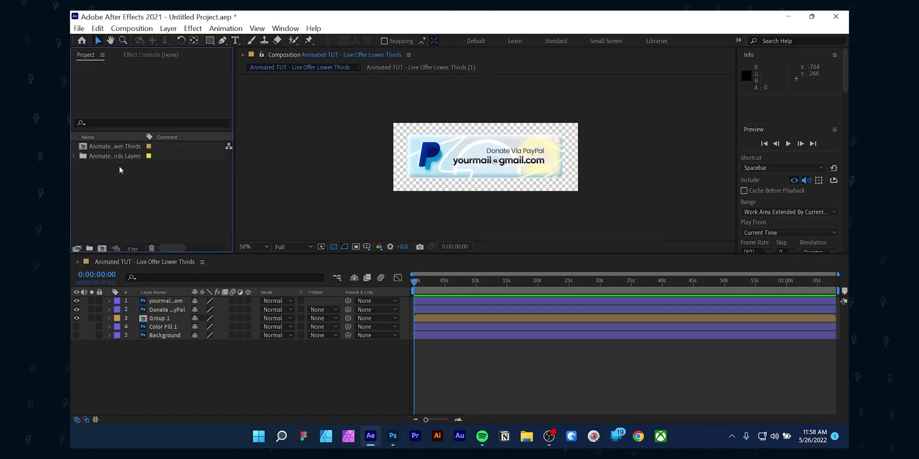
- Convert the Donate Via PayPal layer to editable text
{"action": "left_click_drag", "start_coordinate": [466, 284], "coordinate": [293, 287]}
{"action": "scroll", "coordinate": [421, 179], "scroll_direction": "up", "scroll_amount": 2}
{"action": "scroll", "coordinate": [422, 180], "scroll_direction": "down", "scroll_amount": 2}
{"action": "scroll", "coordinate": [422, 180], "scroll_direction": "up", "scroll_amount": 1}
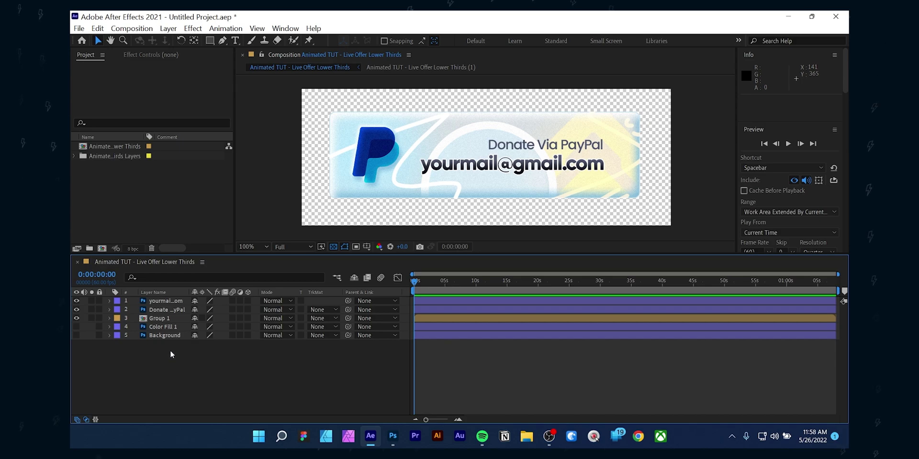
{"action": "left_click", "coordinate": [163, 310]}
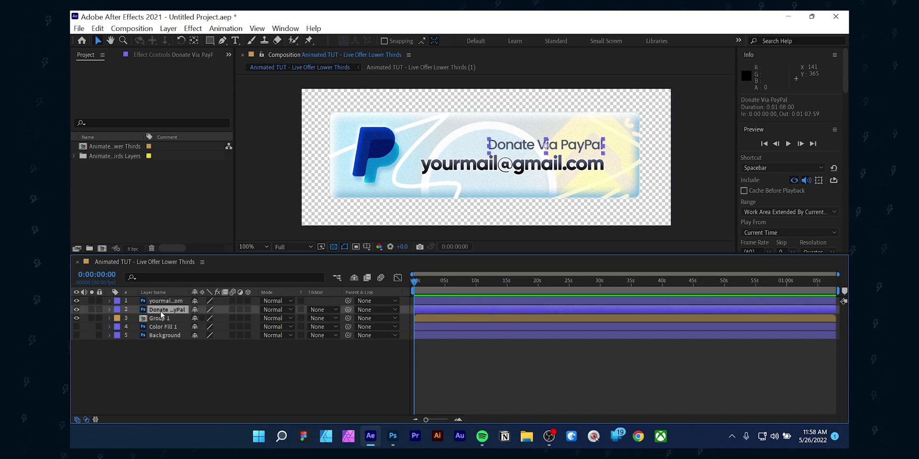
{"action": "right_click", "coordinate": [162, 314]}
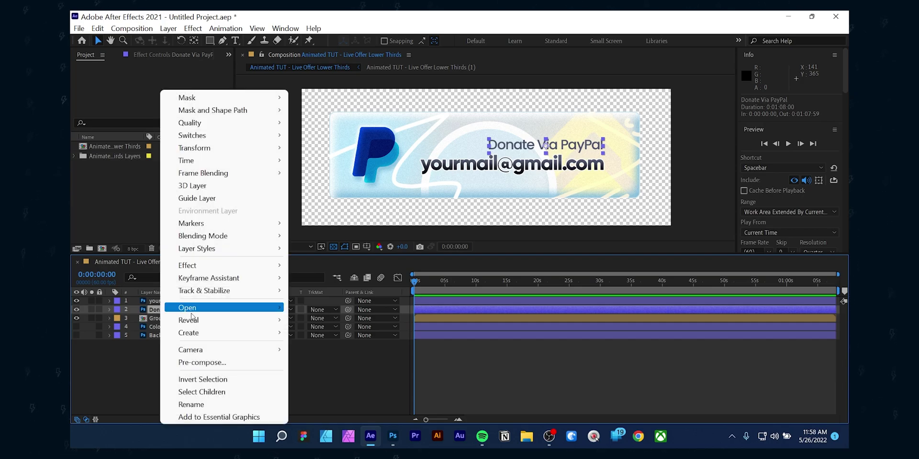
{"action": "mouse_move", "coordinate": [287, 336]}
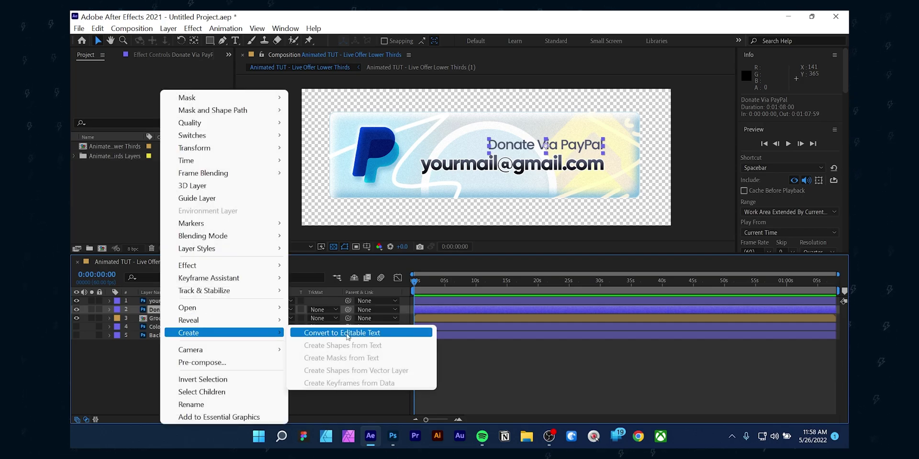
{"action": "left_click", "coordinate": [344, 334]}
- Convert the e-mail address layer to editable text
{"action": "left_click", "coordinate": [165, 301]}
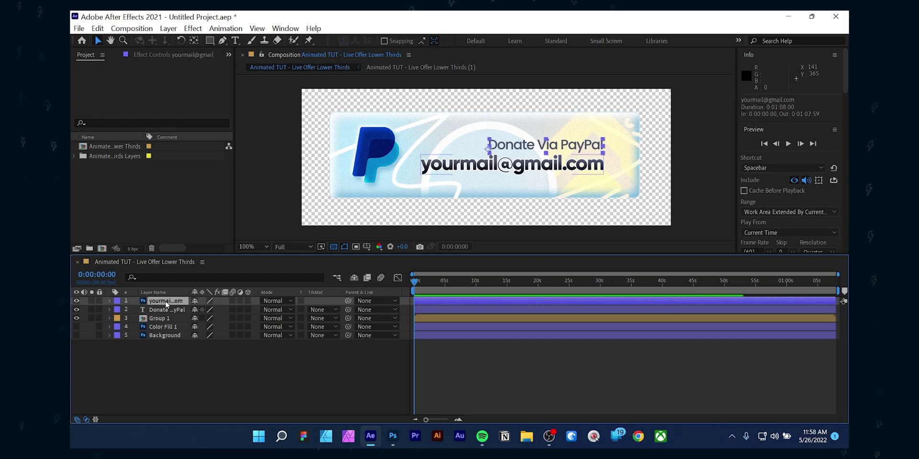
{"action": "right_click", "coordinate": [166, 305]}
{"action": "mouse_move", "coordinate": [239, 333]}
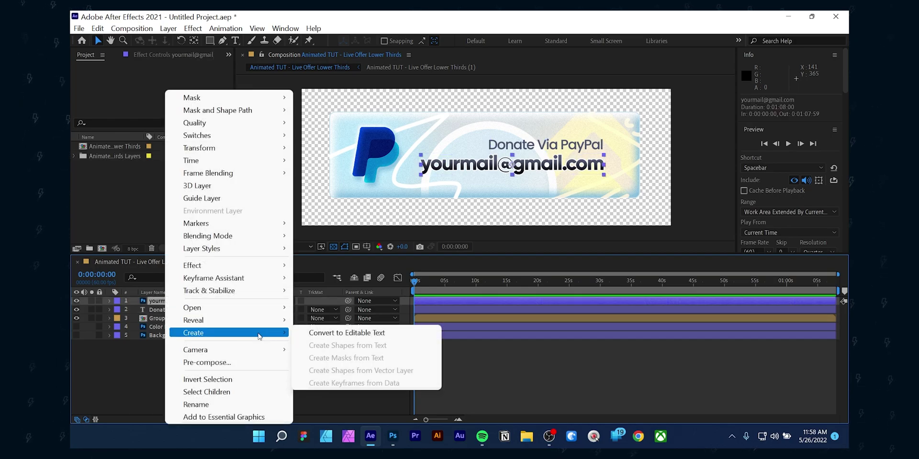
{"action": "left_click", "coordinate": [316, 333]}
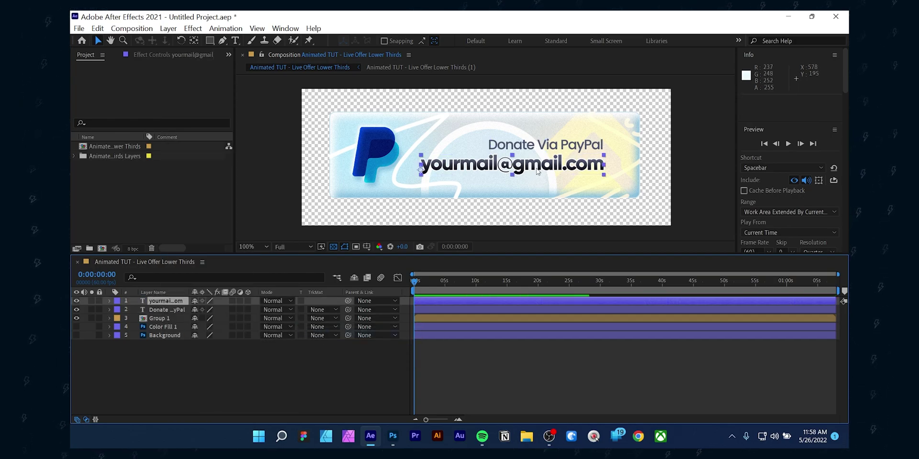
- Open the nested Group 1 composition and add a Position keyframe to its Group 1 layer at 0:00:00:00
{"action": "left_click", "coordinate": [158, 319]}
{"action": "double_click", "coordinate": [141, 321]}
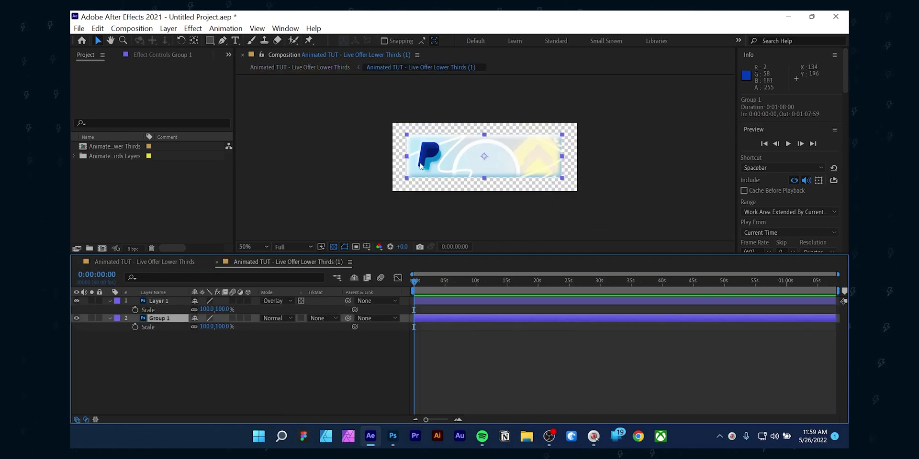
{"action": "key", "text": "p"}
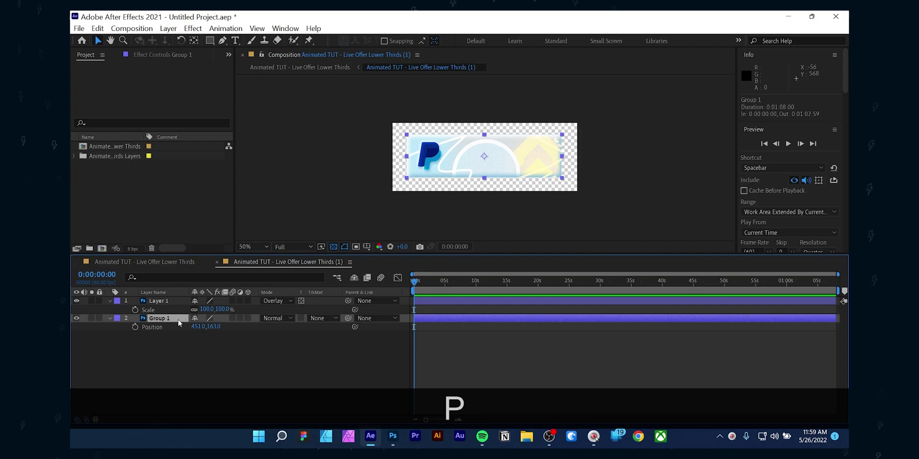
{"action": "left_click", "coordinate": [135, 327]}
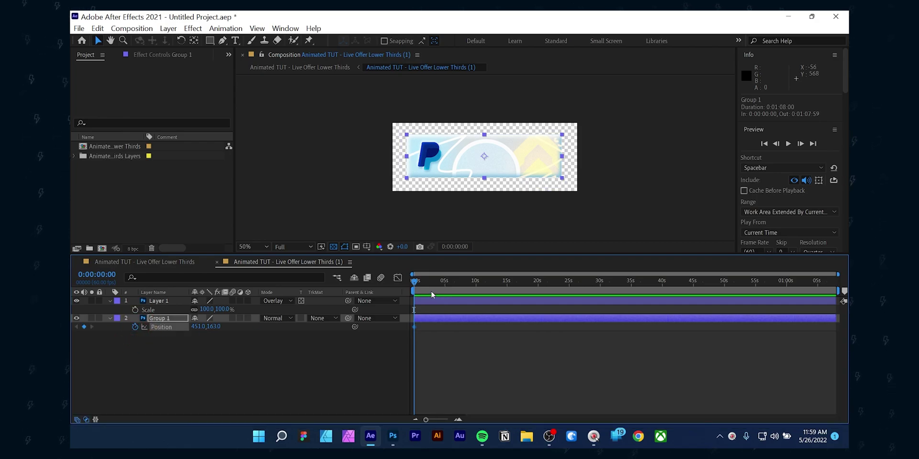
- Set the duration of the nested Animated TUT - Live Offer Lower Thirds (1) composition to 0:00:13:00
{"action": "right_click", "coordinate": [308, 56]}
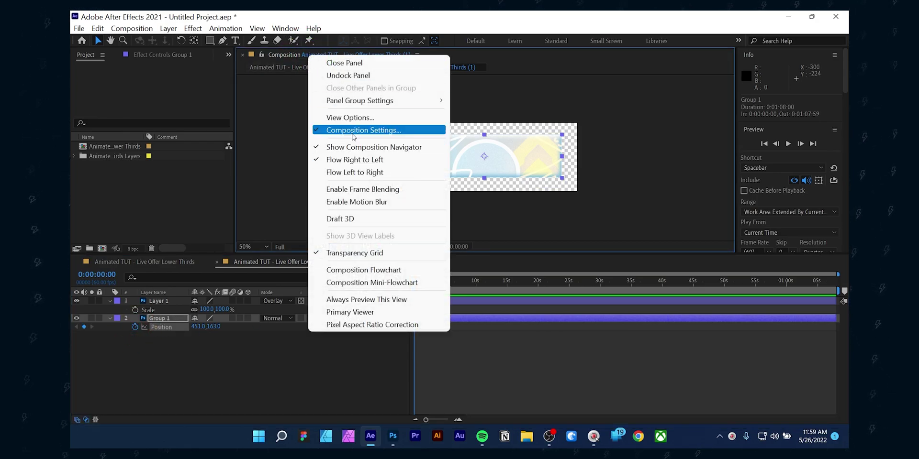
{"action": "left_click", "coordinate": [353, 131]}
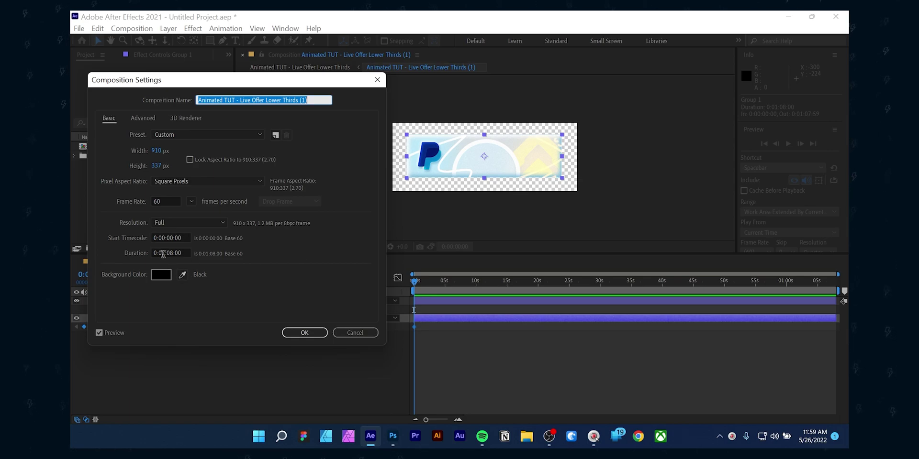
{"action": "left_click", "coordinate": [163, 255]}
{"action": "key", "text": "BackSpace"}
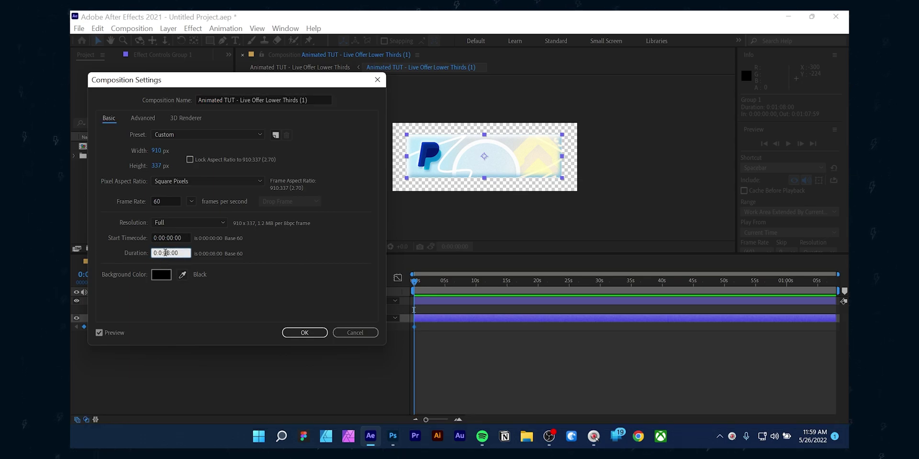
{"action": "type", "text": "3"}
{"action": "left_click", "coordinate": [301, 333]}
- Add a Position keyframe to Group 1 at 0:00:01:01 and set its position at 0:00:00:00 to 451.0, 461.0
{"action": "left_click_drag", "start_coordinate": [423, 283], "coordinate": [444, 288]}
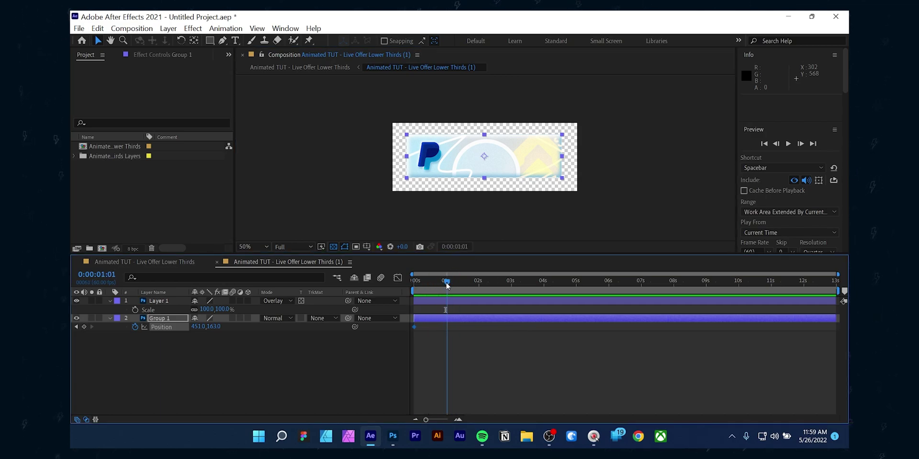
{"action": "left_click", "coordinate": [84, 327]}
{"action": "left_click_drag", "start_coordinate": [442, 289], "coordinate": [390, 291]}
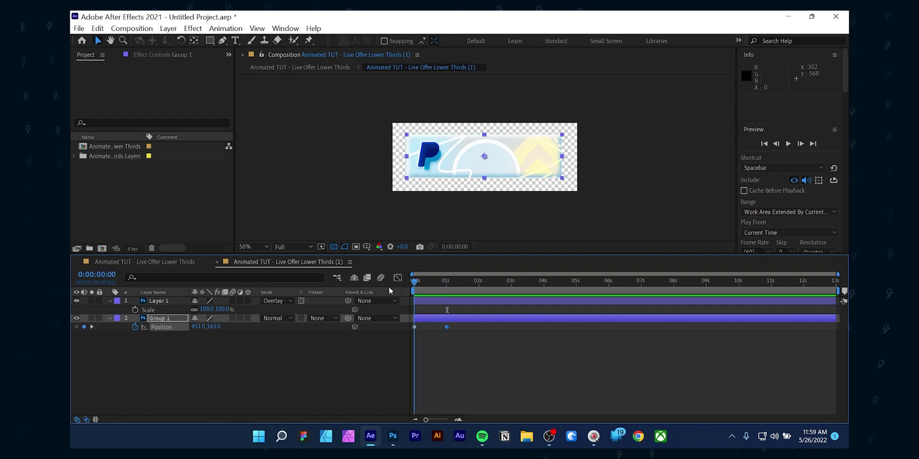
{"action": "left_click", "coordinate": [92, 328]}
{"action": "left_click", "coordinate": [75, 326]}
{"action": "left_click_drag", "start_coordinate": [214, 330], "coordinate": [359, 333]}
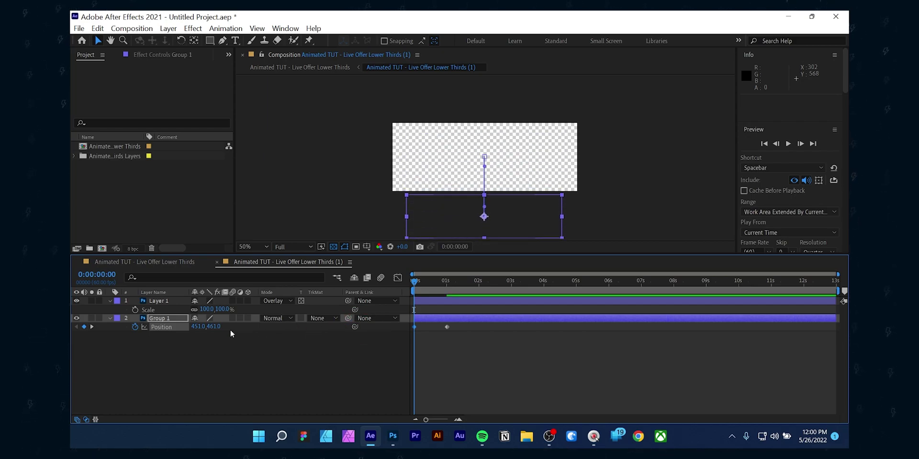
- Preview the slide-in and speed it up by moving Group 1's second Position keyframe to just before 0:00:00:30
{"action": "key", "text": "space"}
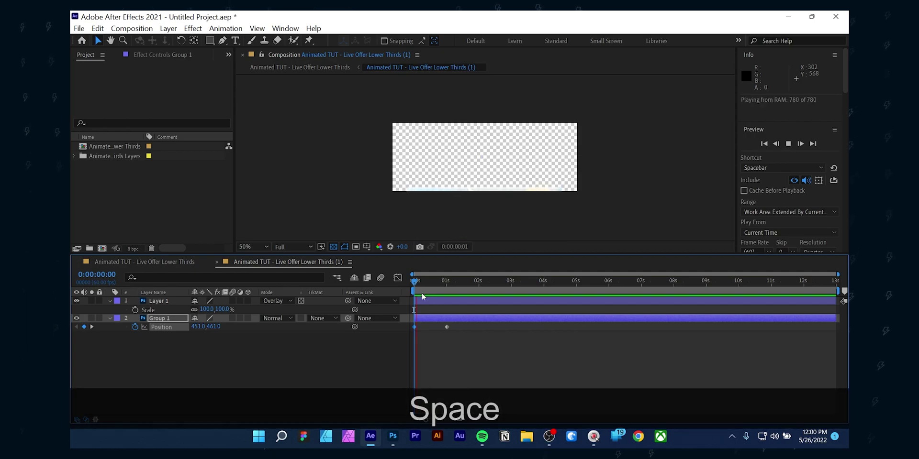
{"action": "key", "text": "space"}
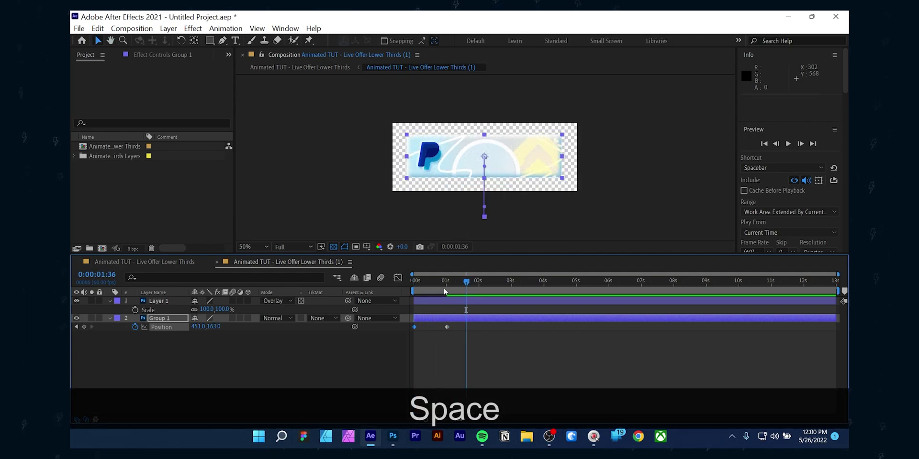
{"action": "left_click", "coordinate": [455, 372]}
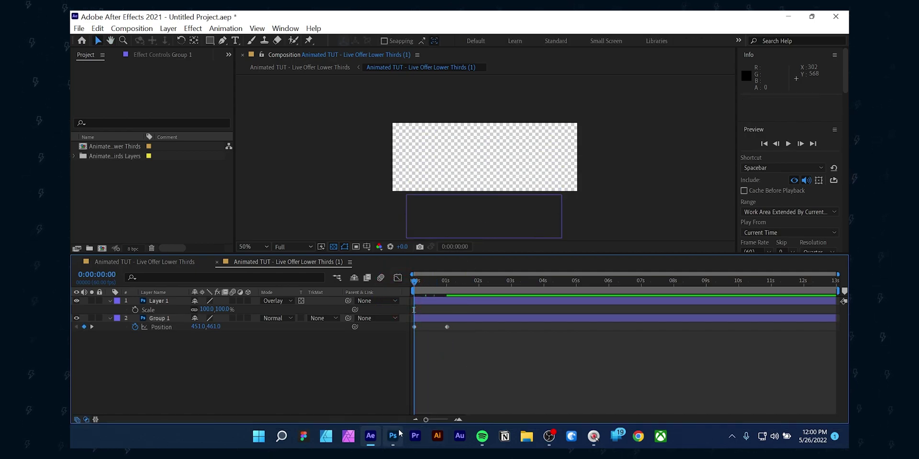
{"action": "left_click", "coordinate": [456, 420]}
{"action": "left_click_drag", "start_coordinate": [482, 328], "coordinate": [444, 328]}
{"action": "key", "text": "space"}
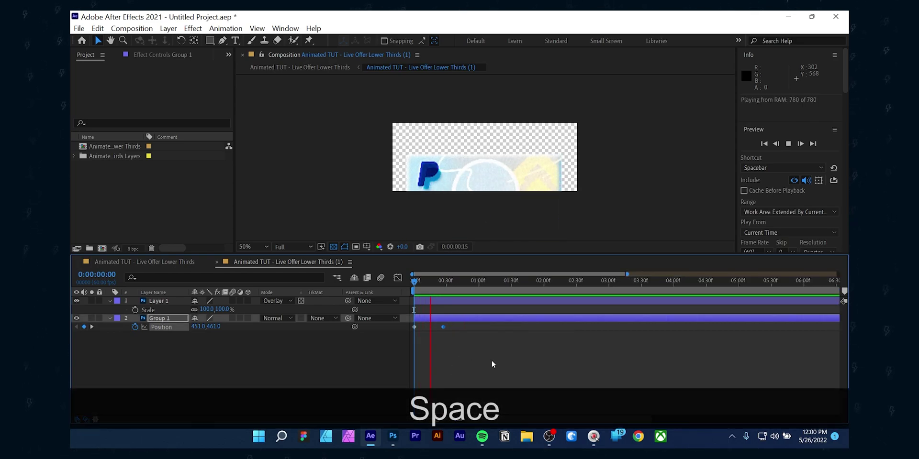
{"action": "left_click", "coordinate": [642, 118]}
{"action": "left_click_drag", "start_coordinate": [433, 282], "coordinate": [384, 282]}
{"action": "key", "text": "space"}
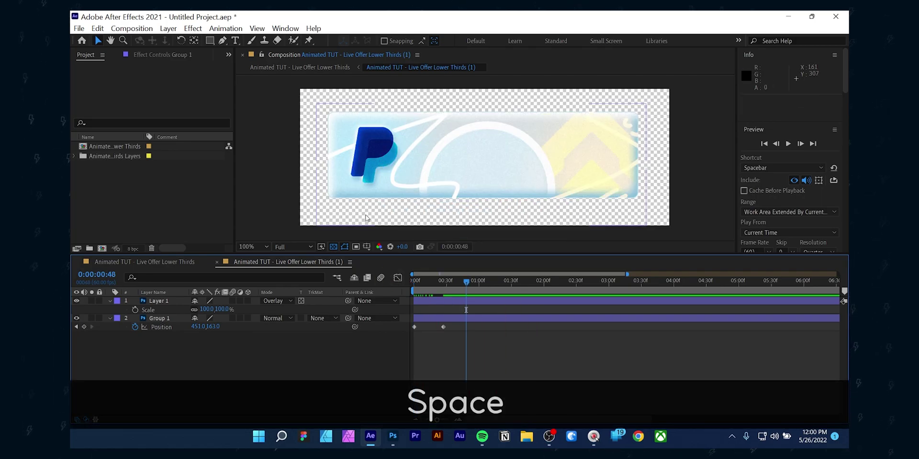
- Find the Set Matte effect and apply it to Layer 1
{"action": "mouse_move", "coordinate": [466, 282]}
{"action": "left_mouse_down"}
{"action": "mouse_move", "coordinate": [424, 283]}
{"action": "mouse_move", "coordinate": [458, 283]}
{"action": "left_mouse_up"}
{"action": "left_click", "coordinate": [152, 301]}
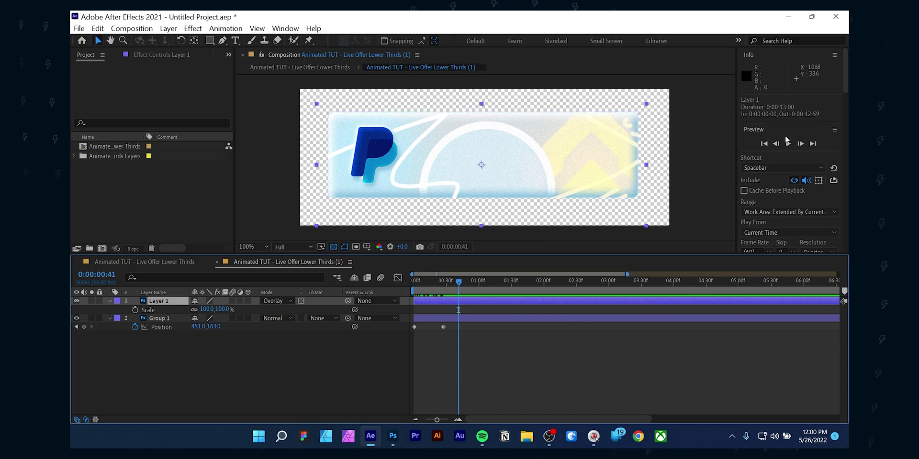
{"action": "left_click", "coordinate": [285, 28]}
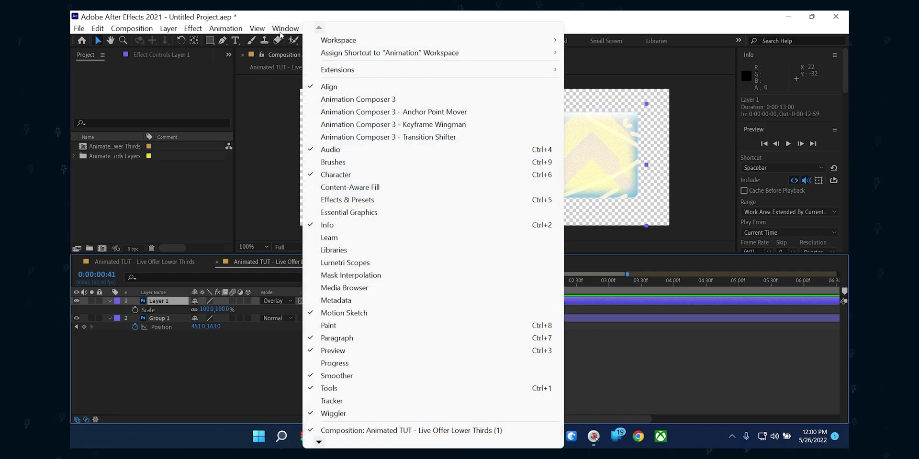
{"action": "mouse_move", "coordinate": [383, 69]}
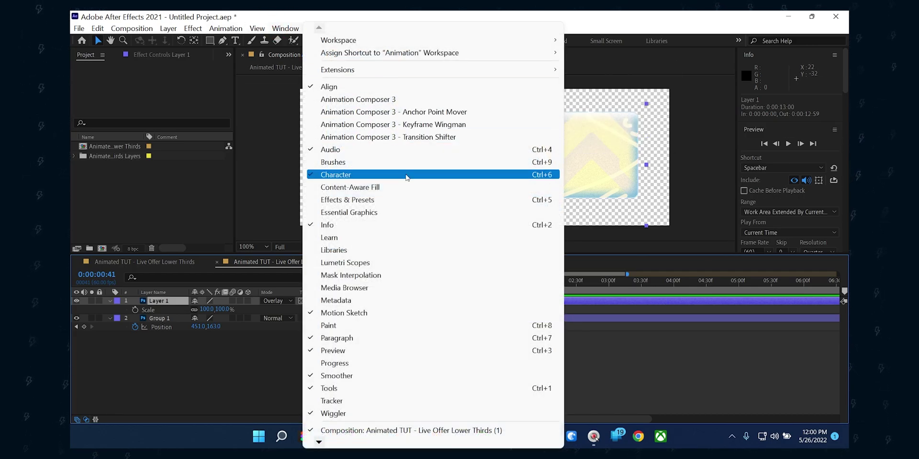
{"action": "left_click", "coordinate": [412, 200]}
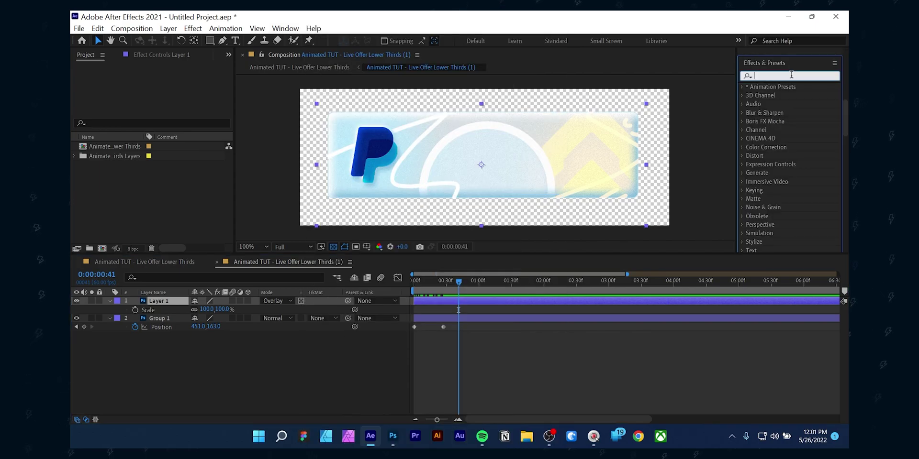
{"action": "type", "text": "set ma"}
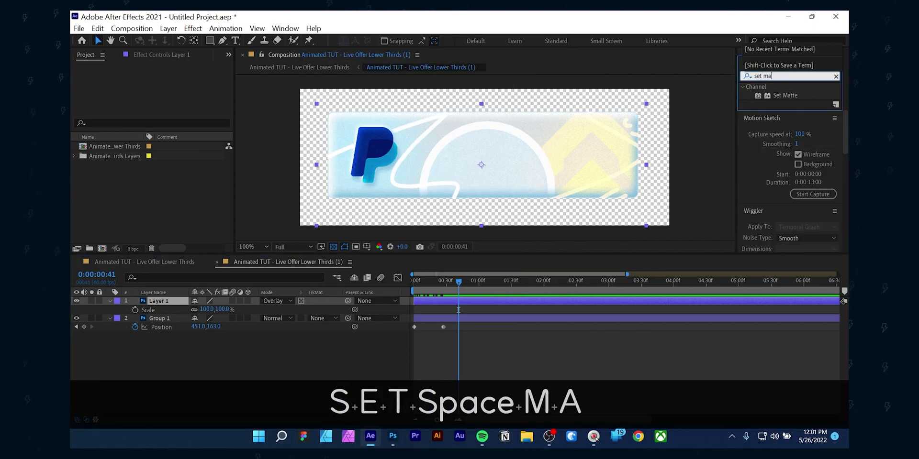
{"action": "double_click", "coordinate": [789, 95]}
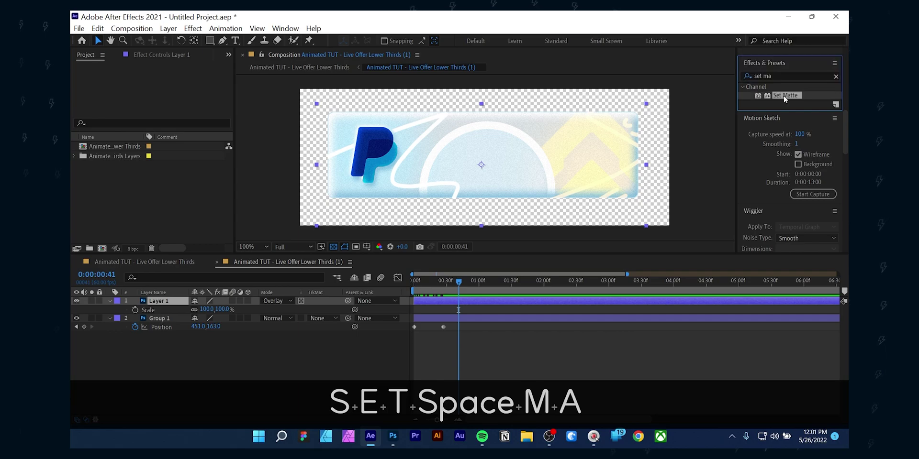
{"action": "left_click", "coordinate": [167, 303]}
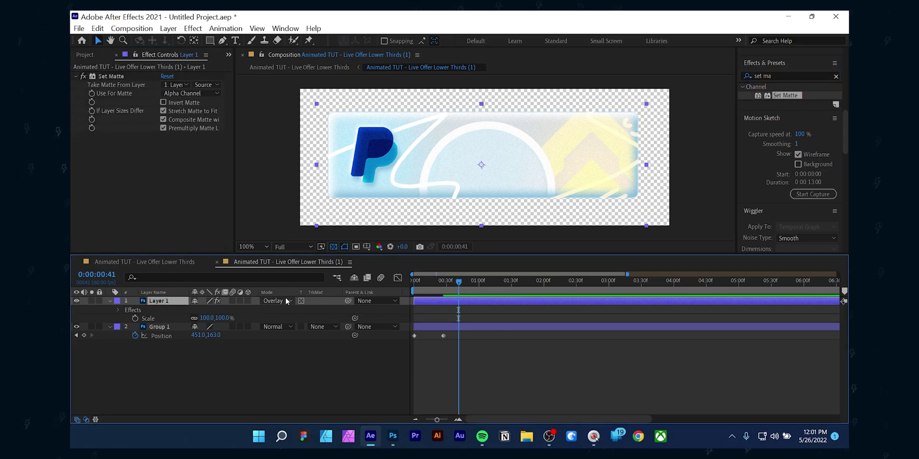
- Turn off the transparency grid and preview the slide-in animation from 0:00:00:00
{"action": "left_click_drag", "start_coordinate": [458, 284], "coordinate": [415, 286]}
{"action": "left_click", "coordinate": [334, 246]}
{"action": "key", "text": "space"}
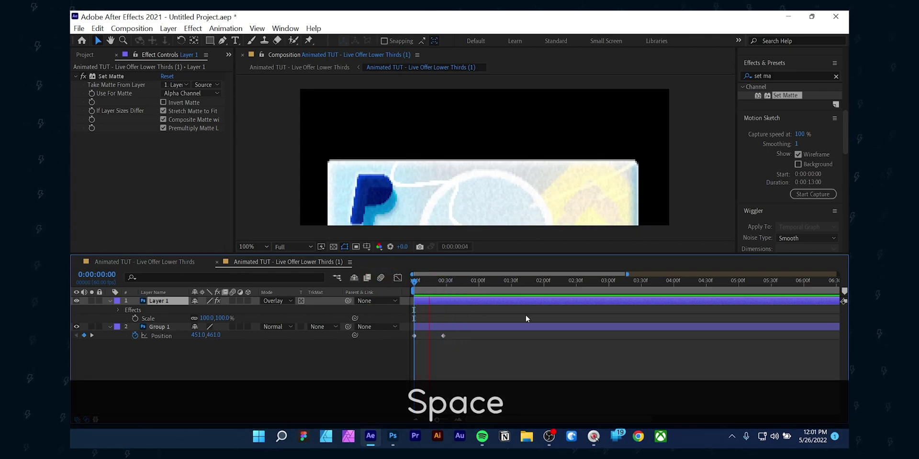
{"action": "key", "text": "space"}
- Find the CC Light Sweep effect and apply it to the Group 1 layer
{"action": "left_click_drag", "start_coordinate": [444, 287], "coordinate": [462, 289]}
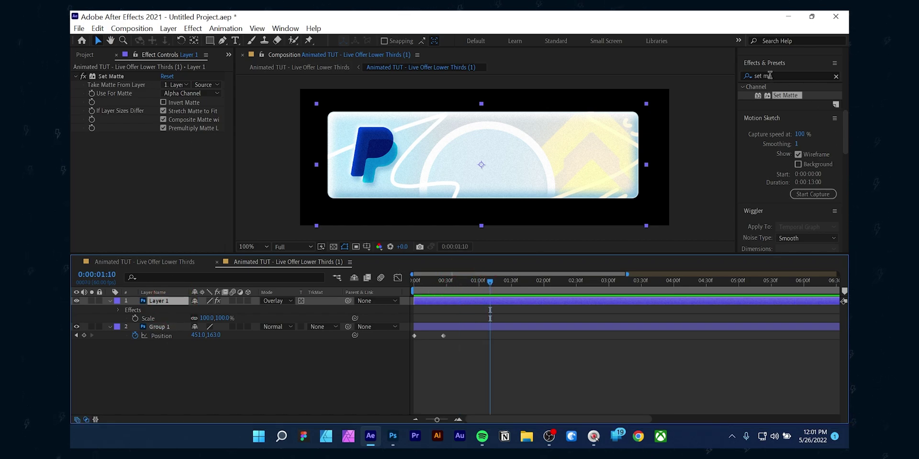
{"action": "left_click_drag", "start_coordinate": [778, 77], "coordinate": [750, 77]}
{"action": "type", "text": "cc"}
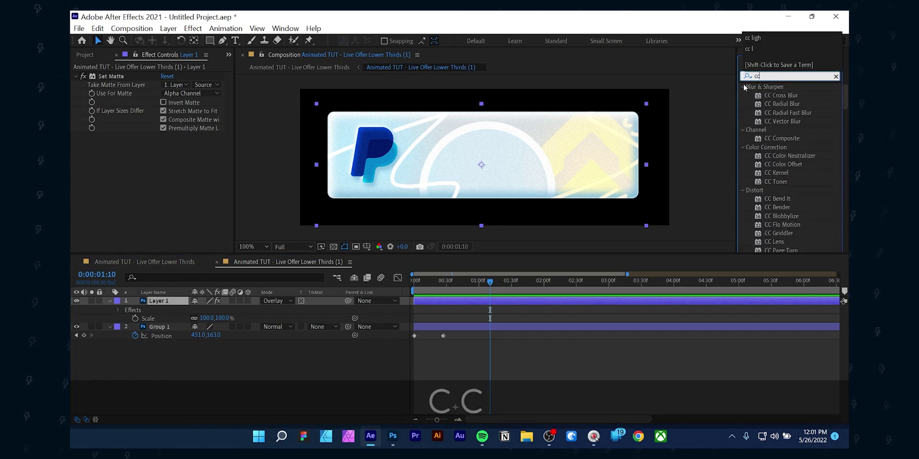
{"action": "type", "text": " light"}
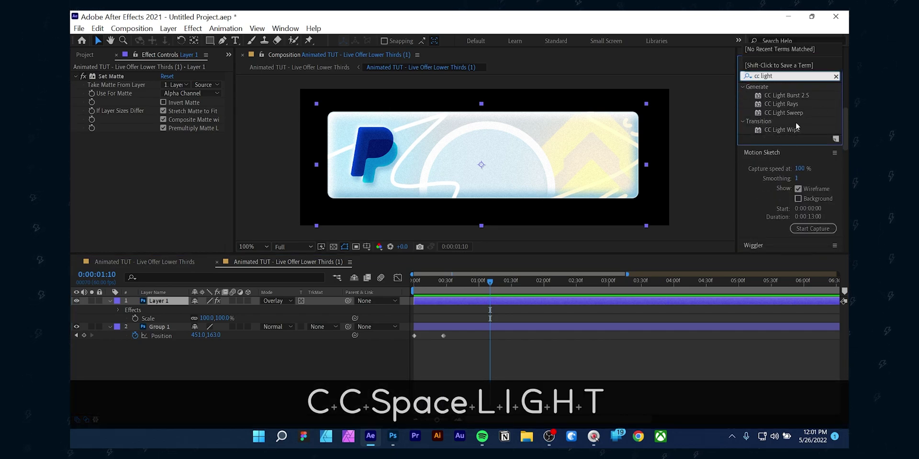
{"action": "left_click", "coordinate": [795, 113]}
{"action": "left_click", "coordinate": [239, 326]}
{"action": "key", "text": "ctrl+Delete"}
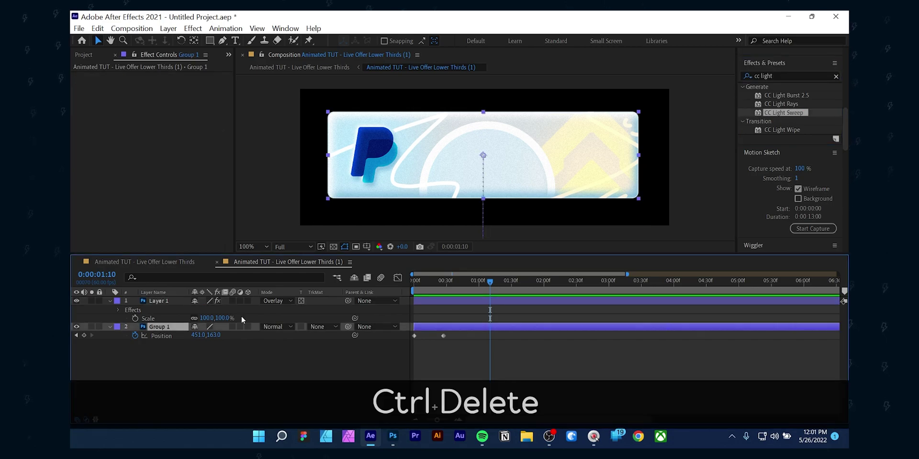
{"action": "double_click", "coordinate": [781, 114]}
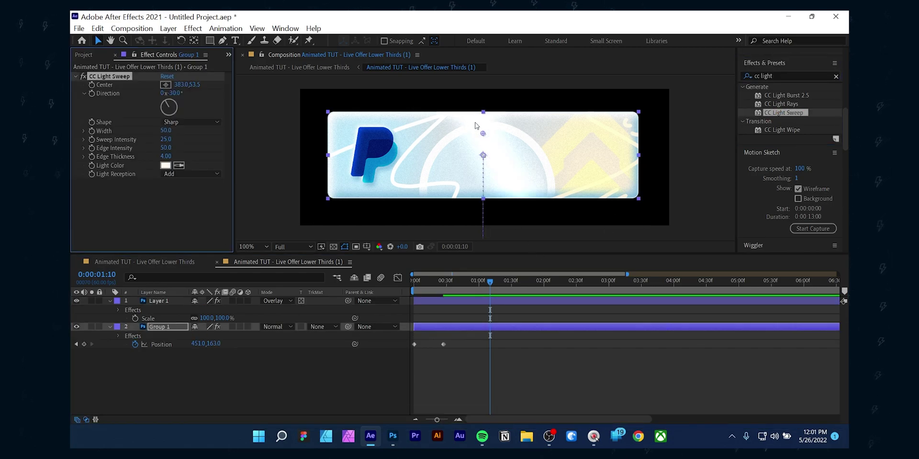
- Set the light sweep's Center to 336.0, 137.5, its Width to 25 and its Edge Thickness to 2.71
{"action": "left_click_drag", "start_coordinate": [483, 134], "coordinate": [463, 167]}
{"action": "mouse_move", "coordinate": [168, 130]}
{"action": "left_mouse_down"}
{"action": "mouse_move", "coordinate": [187, 131]}
{"action": "mouse_move", "coordinate": [161, 145]}
{"action": "left_mouse_up"}
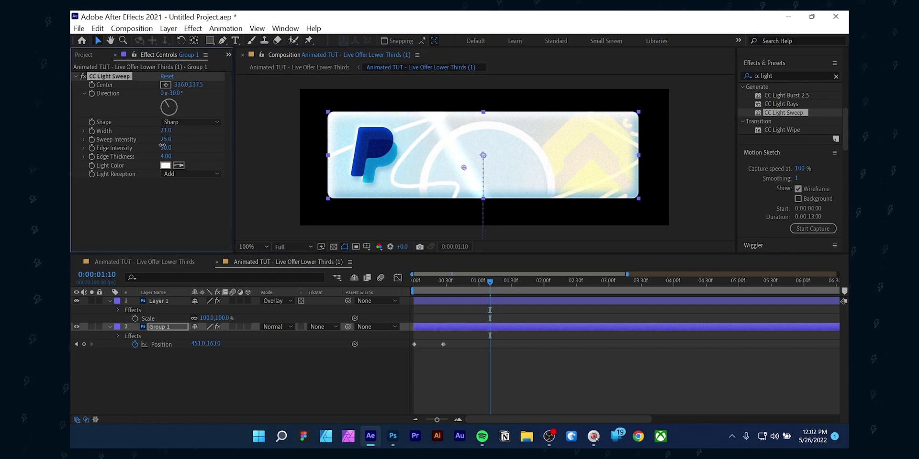
{"action": "left_click", "coordinate": [85, 156]}
{"action": "mouse_move", "coordinate": [143, 171]}
{"action": "left_mouse_down"}
{"action": "mouse_move", "coordinate": [104, 171]}
{"action": "mouse_move", "coordinate": [128, 169]}
{"action": "left_mouse_up"}
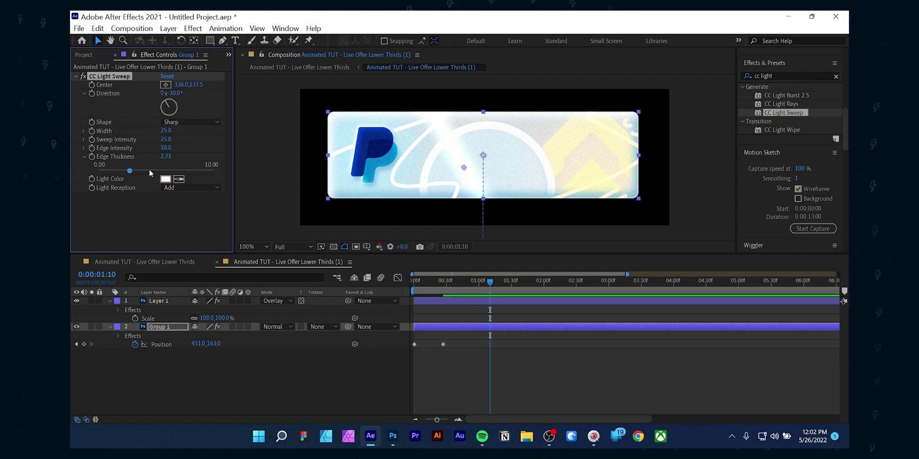
- Sample the PayPal logo's light blue as the sweep's Light Color and adjust it to a bright cyan
{"action": "left_click", "coordinate": [179, 180]}
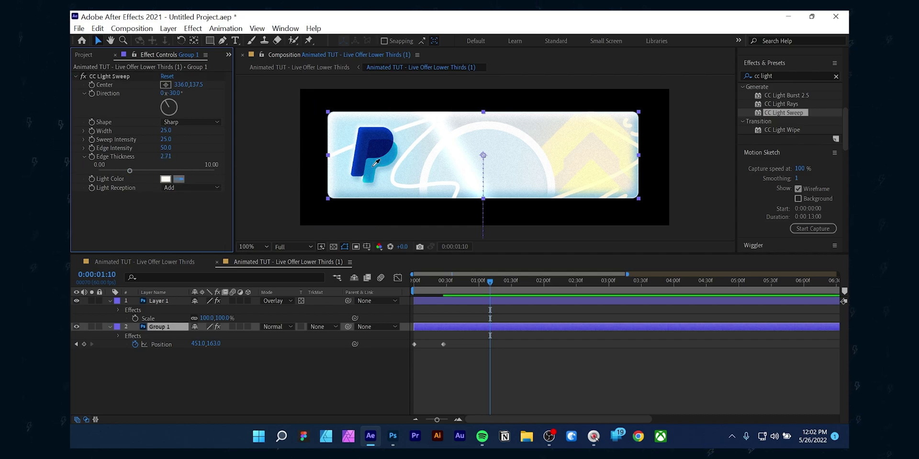
{"action": "left_click", "coordinate": [373, 166]}
{"action": "left_click", "coordinate": [166, 179]}
{"action": "left_click_drag", "start_coordinate": [667, 174], "coordinate": [683, 128]}
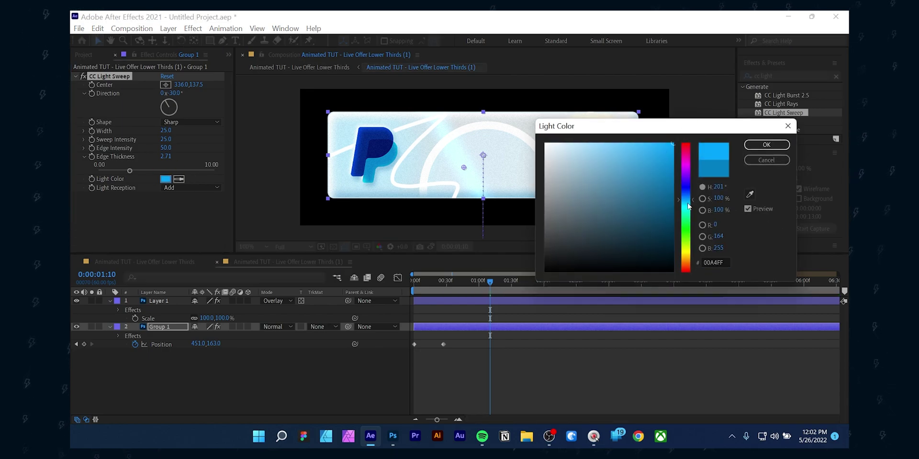
{"action": "left_click", "coordinate": [687, 203]}
{"action": "left_click", "coordinate": [766, 145]}
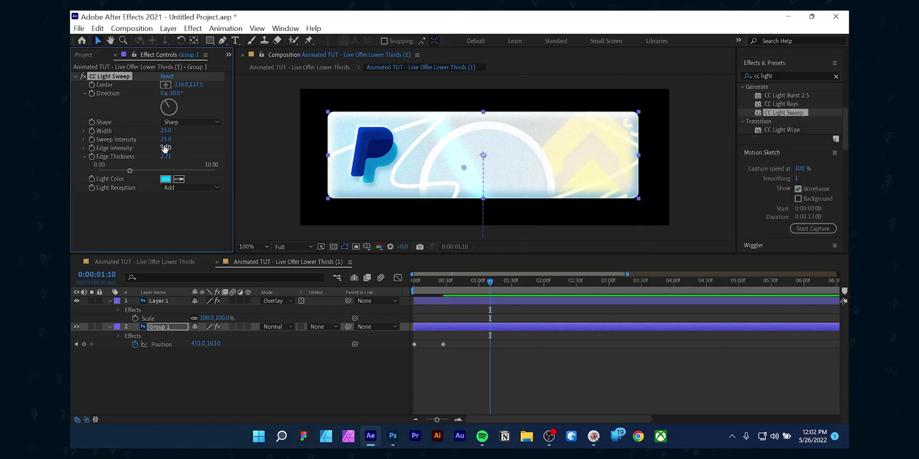
- Set the light sweep's Sweep Intensity to 14, its Shape to Smooth and its Width to 68
{"action": "left_click_drag", "start_coordinate": [167, 140], "coordinate": [142, 139]}
{"action": "left_click", "coordinate": [190, 122]}
{"action": "left_click", "coordinate": [189, 146]}
- Change the sweep's Light Color to the pale blue B0EDFC
{"action": "left_click", "coordinate": [166, 179]}
{"action": "left_click", "coordinate": [545, 143]}
{"action": "left_click", "coordinate": [584, 144]}
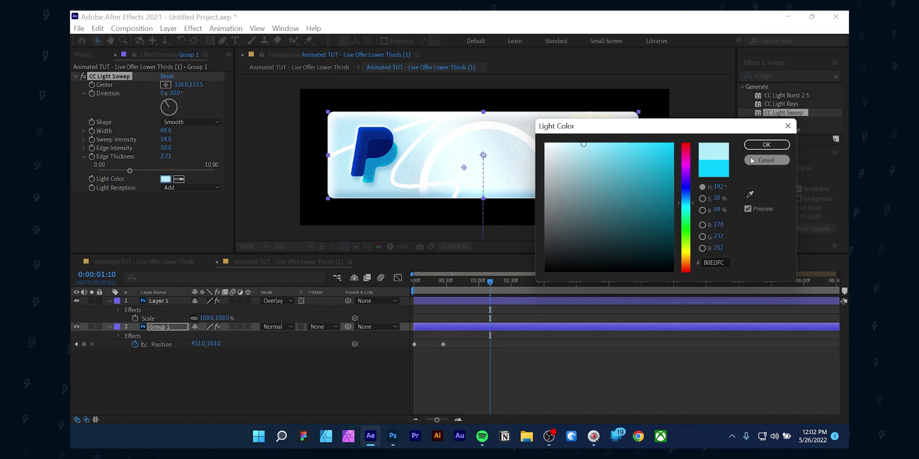
{"action": "left_click", "coordinate": [766, 145]}
- Move the light sweep's Center beyond the banner's upper-right corner to 926.0, -62.5 and keyframe it at 0:00:01:38
{"action": "left_click_drag", "start_coordinate": [464, 167], "coordinate": [667, 117]}
{"action": "mouse_move", "coordinate": [697, 90]}
{"action": "left_mouse_down"}
{"action": "mouse_move", "coordinate": [608, 136]}
{"action": "mouse_move", "coordinate": [703, 87]}
{"action": "left_mouse_up"}
{"action": "left_click", "coordinate": [510, 287]}
{"action": "left_click_drag", "start_coordinate": [515, 288], "coordinate": [520, 287]}
{"action": "left_click", "coordinate": [91, 85]}
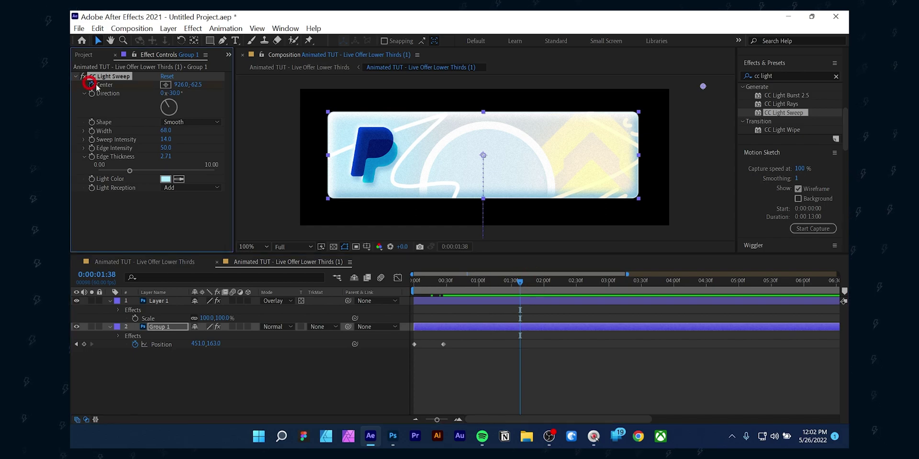
- Keyframe the light sweep's Center at -213.0, 292.5 at 0:00:02:37 and at -213.0, 281.5 at 0:00:04:08
{"action": "left_click_drag", "start_coordinate": [527, 286], "coordinate": [572, 286]}
{"action": "left_click_drag", "start_coordinate": [703, 88], "coordinate": [268, 218]}
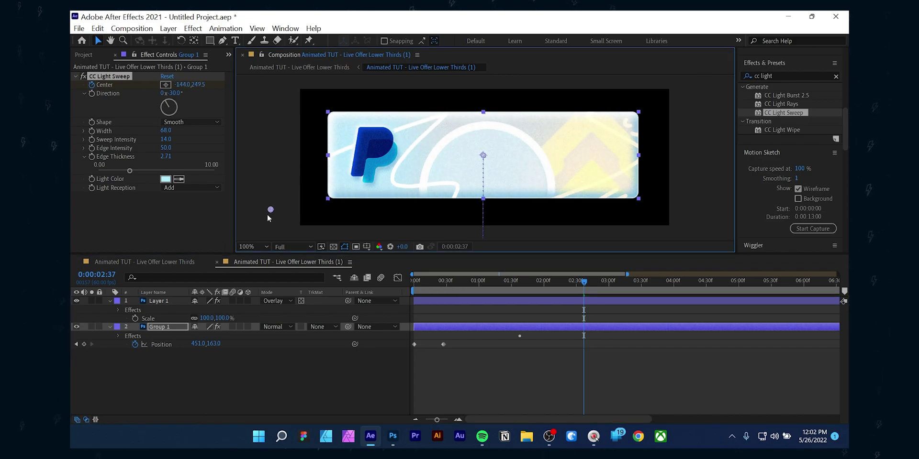
{"action": "left_click_drag", "start_coordinate": [588, 290], "coordinate": [686, 298]}
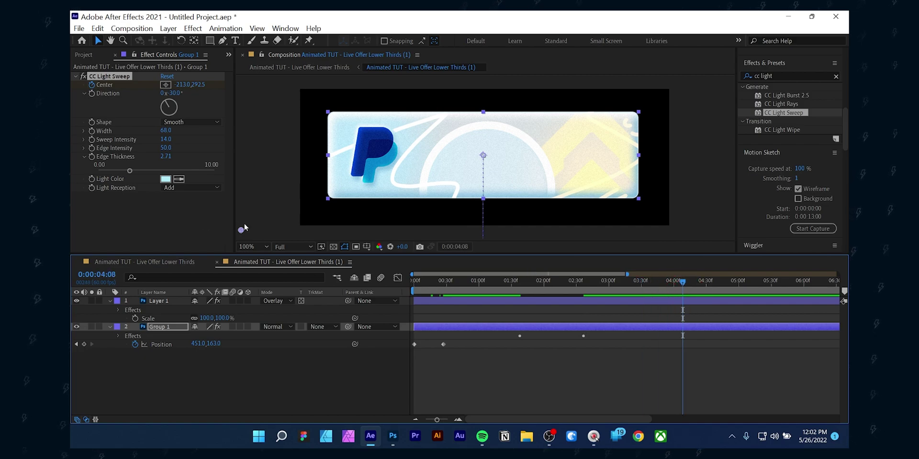
{"action": "left_click_drag", "start_coordinate": [241, 231], "coordinate": [241, 225]}
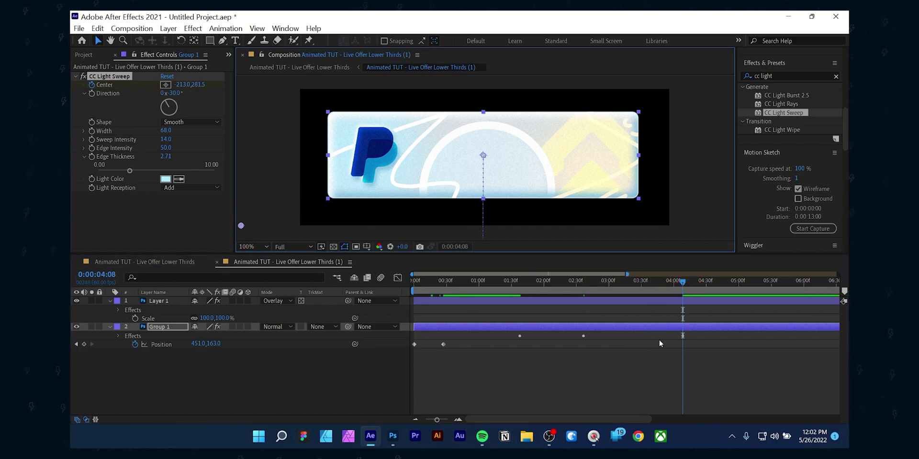
- Keyframe the light sweep's Center beyond the banner's upper-right corner at 970.0, -81.5 at 0:00:05:33, and preview the animation from the start
{"action": "left_click_drag", "start_coordinate": [684, 284], "coordinate": [775, 286]}
{"action": "left_click_drag", "start_coordinate": [241, 225], "coordinate": [720, 79]}
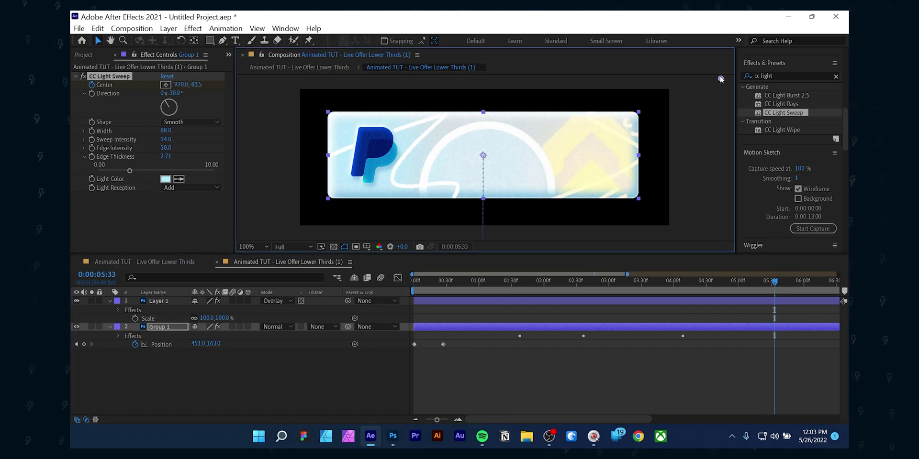
{"action": "left_click_drag", "start_coordinate": [710, 281], "coordinate": [281, 321]}
{"action": "key", "text": "space"}
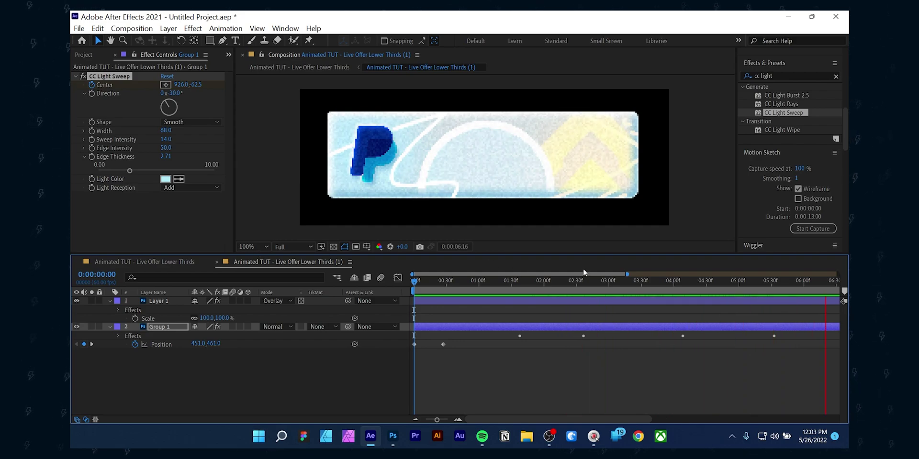
{"action": "key", "text": "space"}
- Set the composition's duration to 0:00:09:00
{"action": "right_click", "coordinate": [287, 56]}
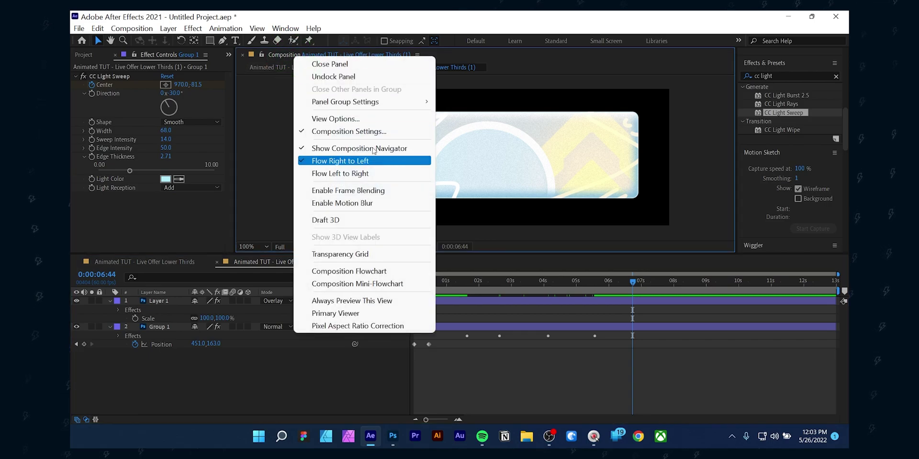
{"action": "left_click", "coordinate": [364, 132]}
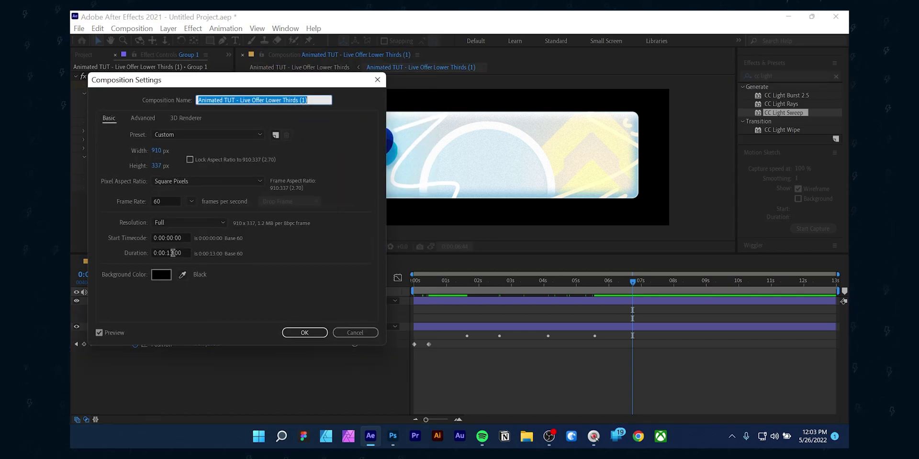
{"action": "left_click", "coordinate": [173, 252]}
{"action": "type", "text": "9"}
{"action": "left_click", "coordinate": [302, 331]}
- Try to build the exit by copying Group 1's two Position keyframes to the composition's end and time-reversing them, and undo the attempt
{"action": "left_click_drag", "start_coordinate": [737, 283], "coordinate": [835, 283]}
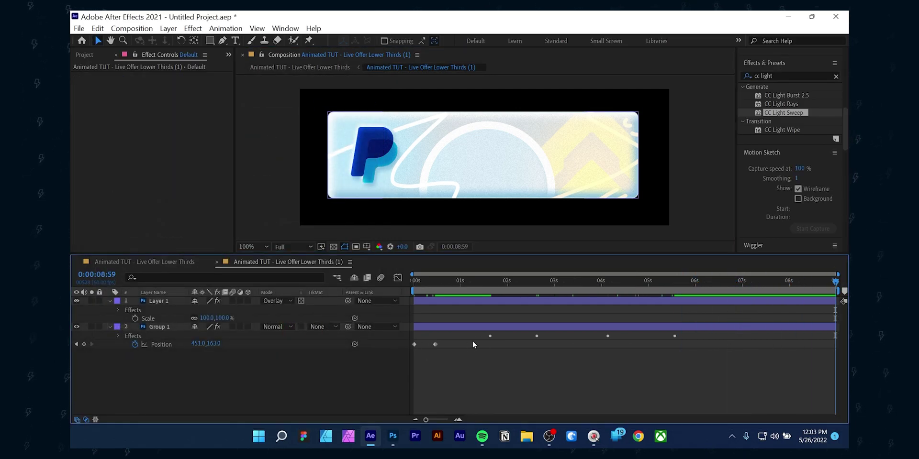
{"action": "left_click_drag", "start_coordinate": [443, 344], "coordinate": [404, 352]}
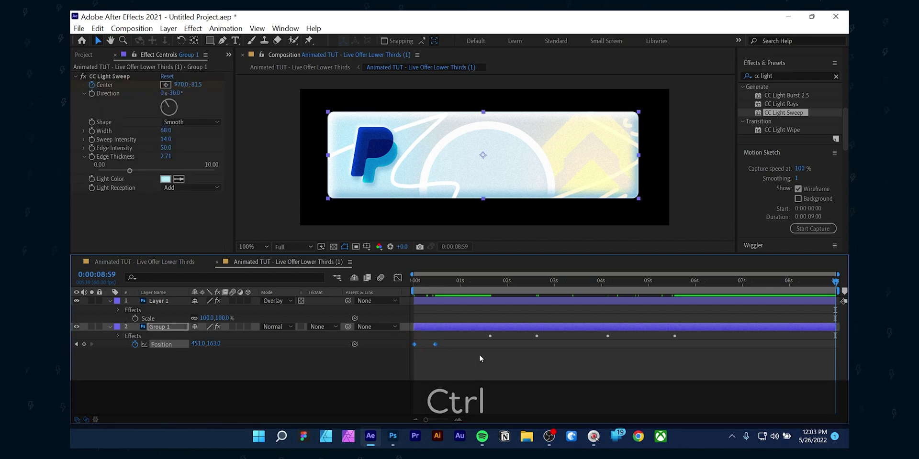
{"action": "key", "text": "ctrl+c"}
{"action": "key", "text": "ctrl+v"}
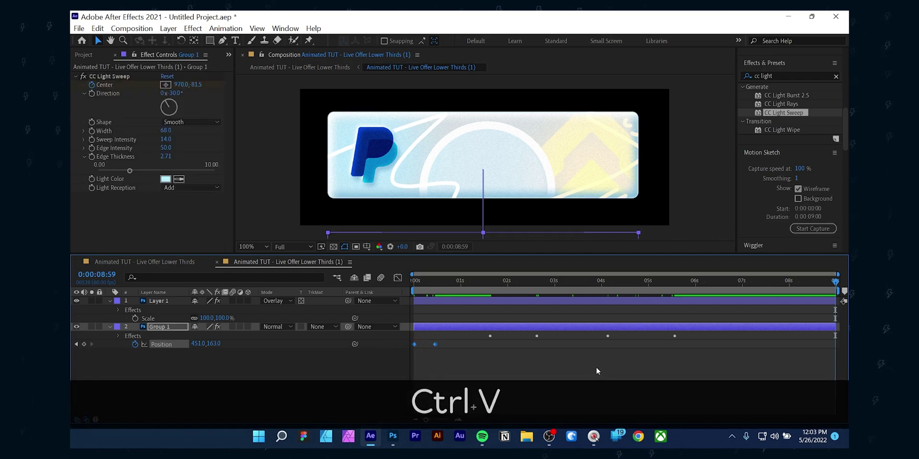
{"action": "left_click_drag", "start_coordinate": [823, 348], "coordinate": [816, 352]}
{"action": "left_click_drag", "start_coordinate": [835, 283], "coordinate": [847, 286]}
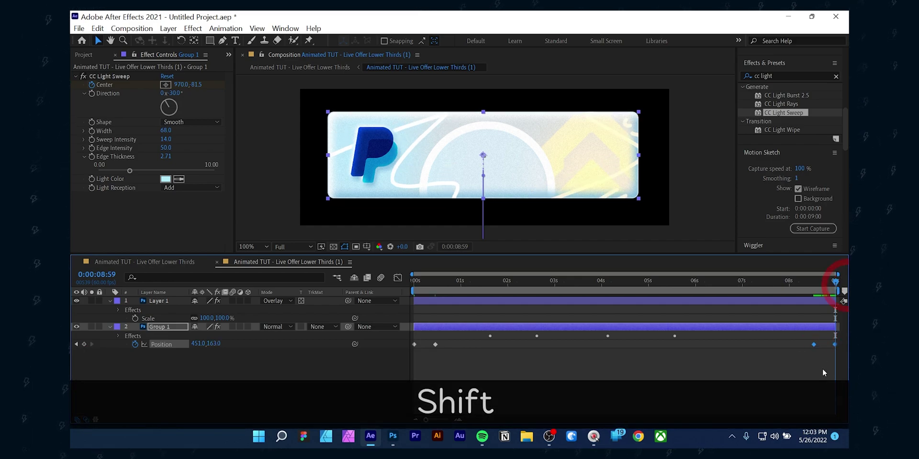
{"action": "right_click", "coordinate": [814, 345]}
{"action": "mouse_move", "coordinate": [771, 341]}
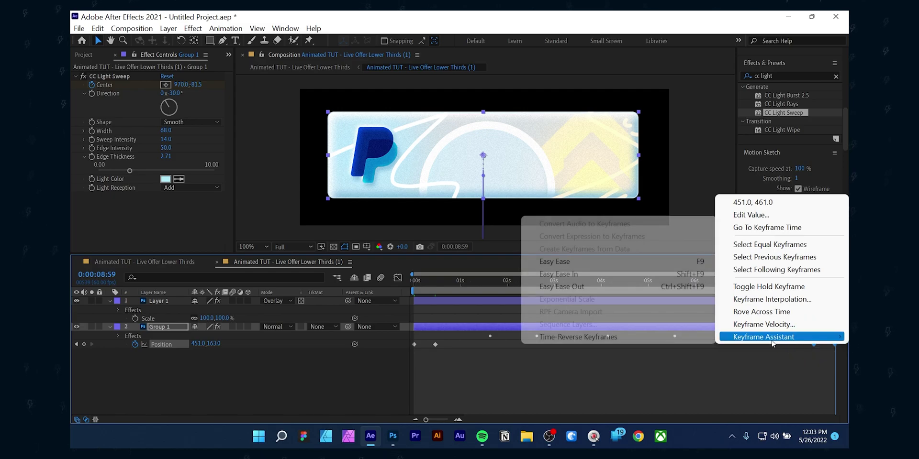
{"action": "left_click", "coordinate": [618, 337]}
{"action": "mouse_move", "coordinate": [821, 283]}
{"action": "left_mouse_down"}
{"action": "mouse_move", "coordinate": [835, 287]}
{"action": "mouse_move", "coordinate": [811, 289]}
{"action": "left_mouse_up"}
{"action": "key", "text": "ctrl+z"}
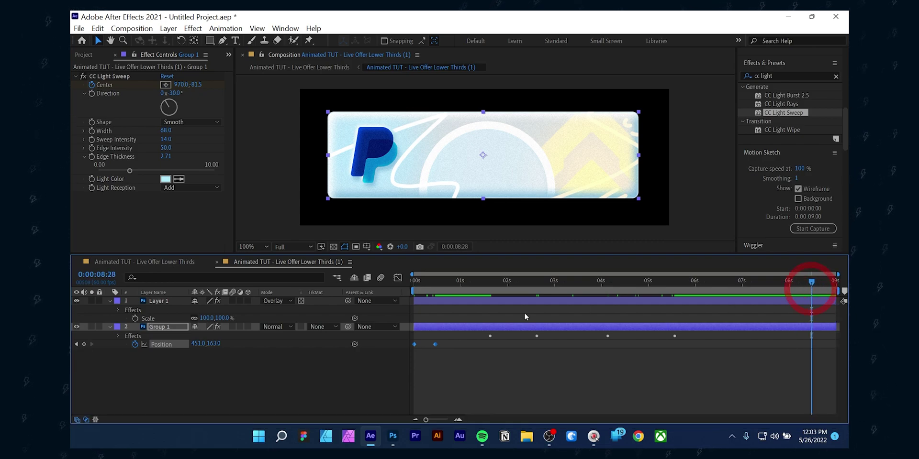
- Keyframe Group 1's current Position at 0:00:08:28, keyframe it at 451.0, -127.0 at 0:00:08:59, and preview the exit
{"action": "left_click", "coordinate": [84, 344]}
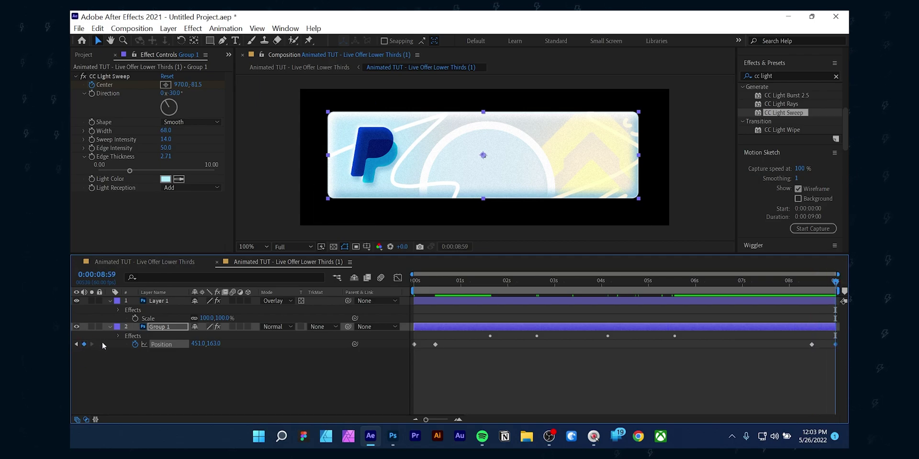
{"action": "left_click_drag", "start_coordinate": [213, 344], "coordinate": [71, 344]}
{"action": "left_click_drag", "start_coordinate": [215, 345], "coordinate": [234, 346]}
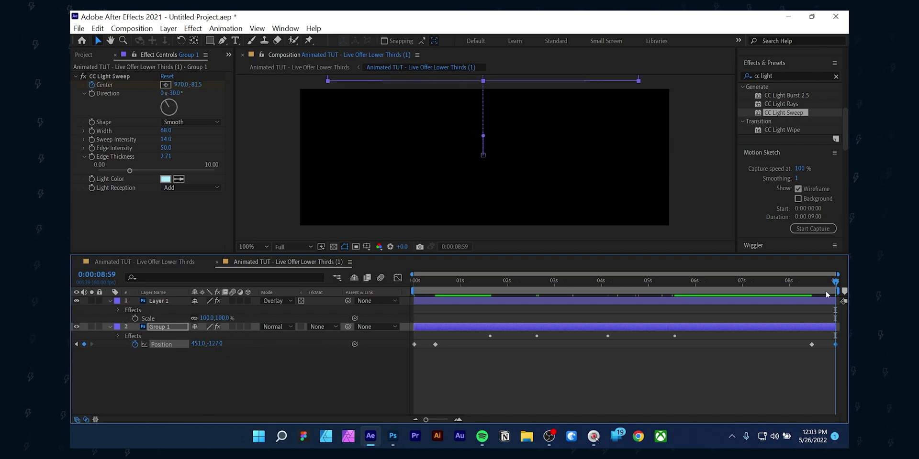
{"action": "left_click", "coordinate": [813, 285]}
{"action": "key", "text": "space"}
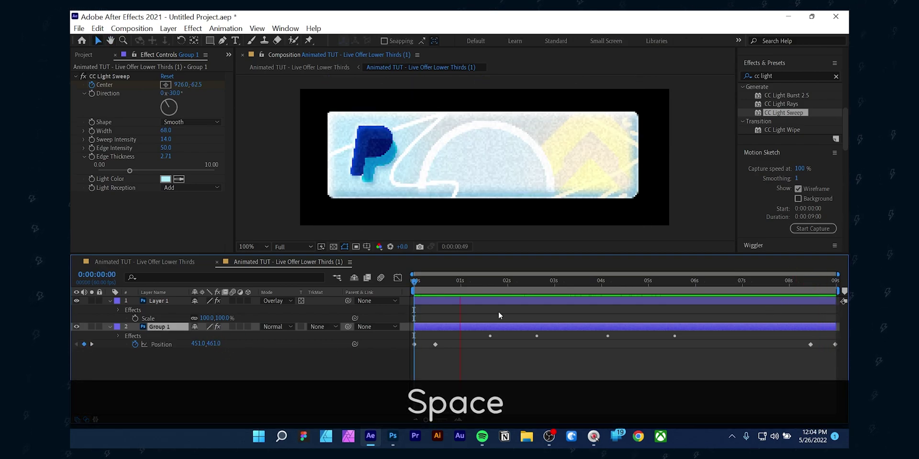
- Start an Opacity flicker on Layer 1 with keyframes of 100% at 0:00:01:26 and 39% at 0:00:01:27
{"action": "left_click", "coordinate": [480, 282]}
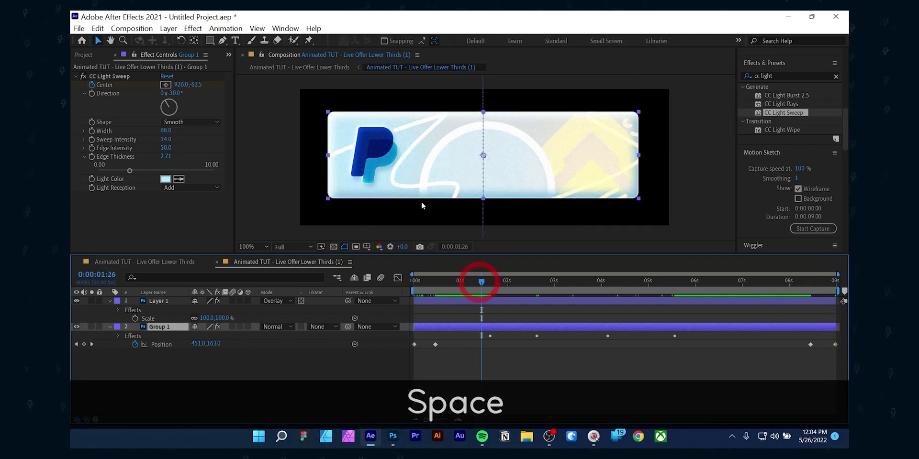
{"action": "left_click", "coordinate": [157, 300]}
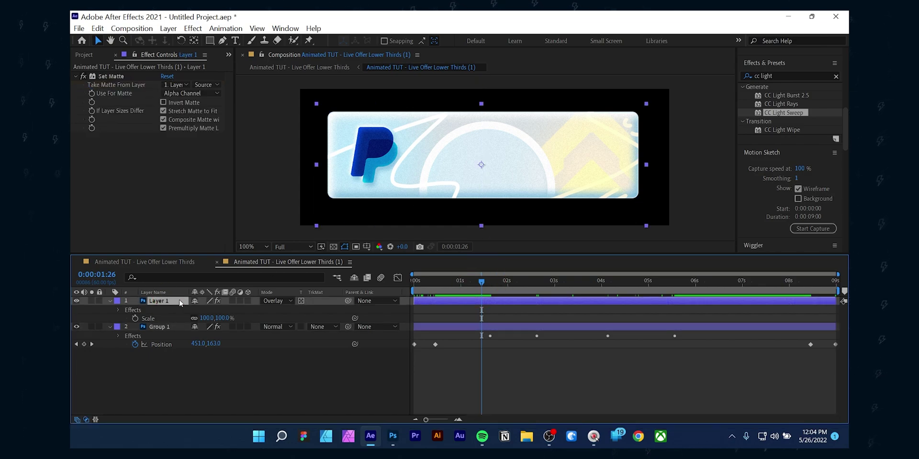
{"action": "key", "text": "ctrl"}
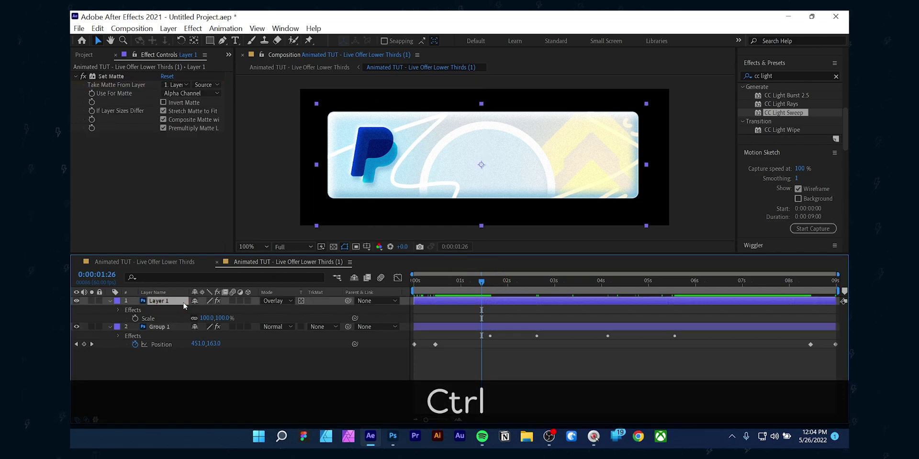
{"action": "key", "text": "t"}
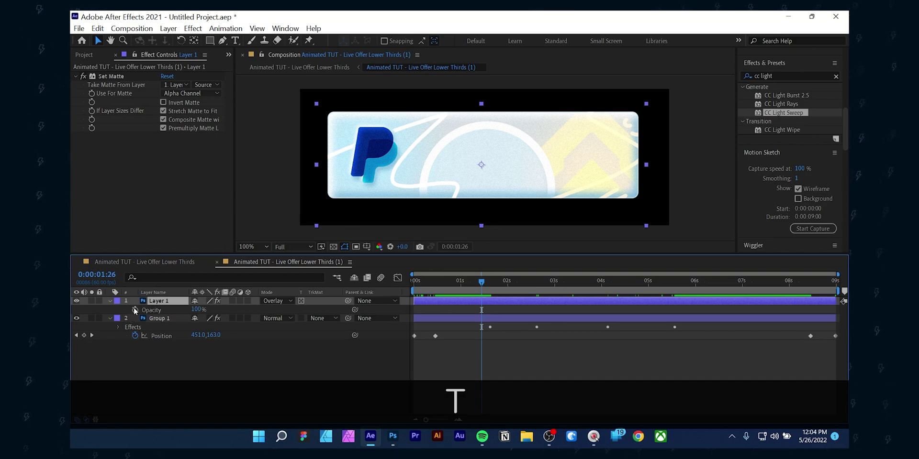
{"action": "left_click", "coordinate": [135, 310]}
{"action": "left_click", "coordinate": [458, 420]}
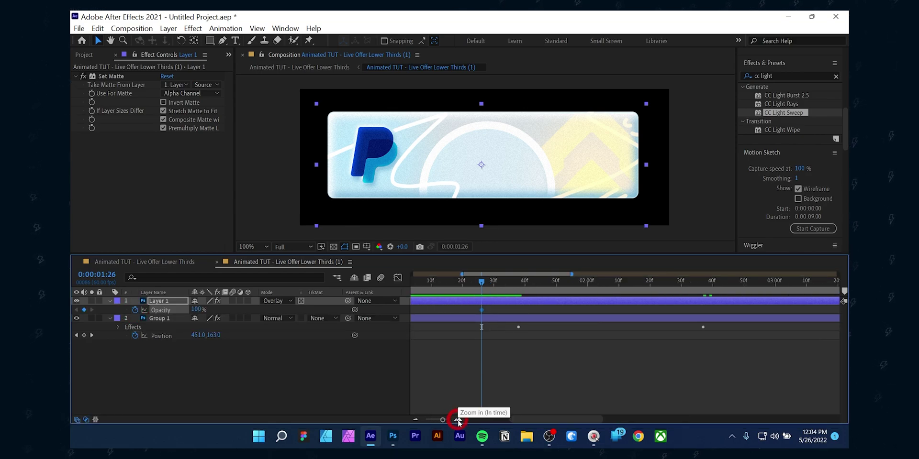
{"action": "left_click", "coordinate": [458, 420]}
{"action": "left_click", "coordinate": [458, 420]}
{"action": "left_click", "coordinate": [458, 420]}
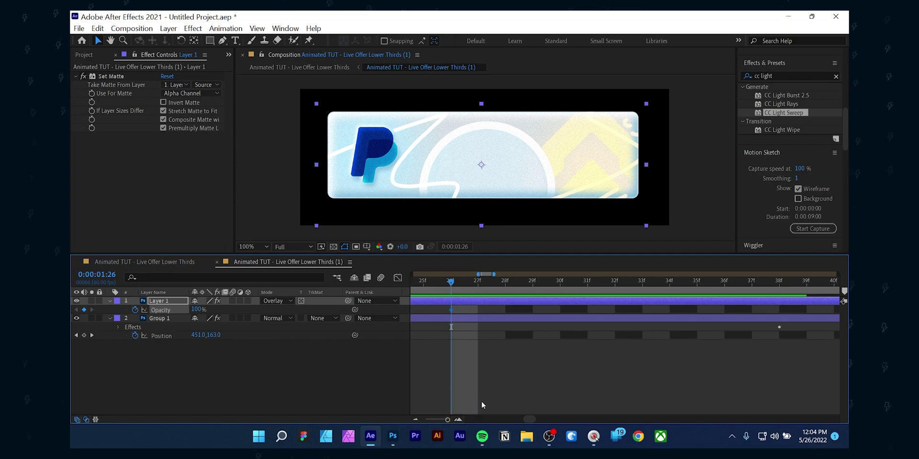
{"action": "left_click", "coordinate": [478, 281]}
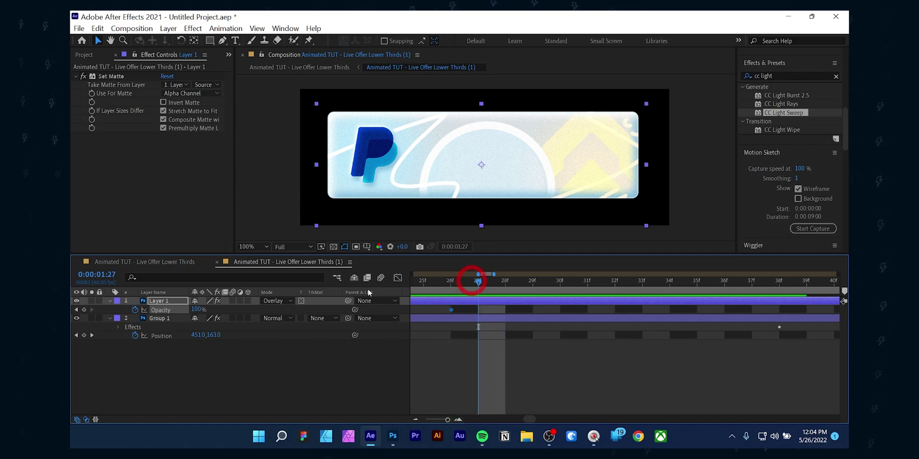
{"action": "left_click_drag", "start_coordinate": [196, 310], "coordinate": [176, 309]}
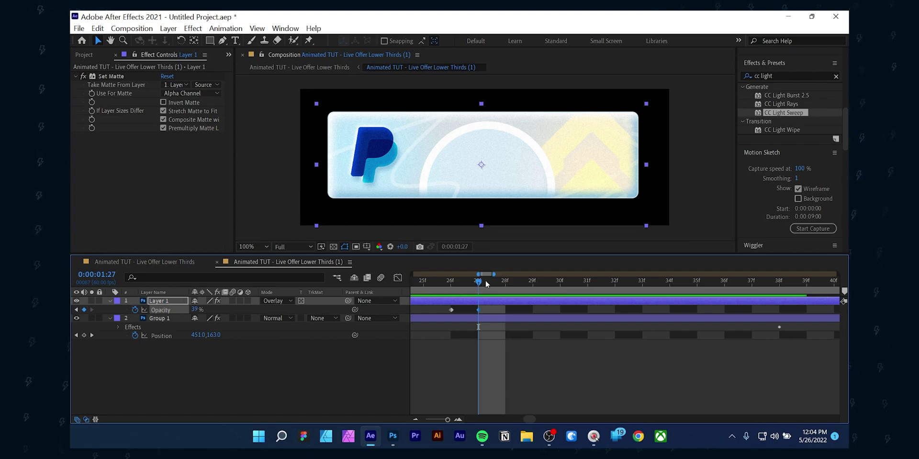
- Continue Layer 1's flicker with alternating Opacity keyframes at 0:00:01:28, 0:00:01:29 and 0:00:01:30, the last at 31%
{"action": "left_click", "coordinate": [504, 281]}
{"action": "left_click_drag", "start_coordinate": [194, 310], "coordinate": [166, 310]}
{"action": "left_click", "coordinate": [532, 290]}
{"action": "left_click", "coordinate": [564, 287]}
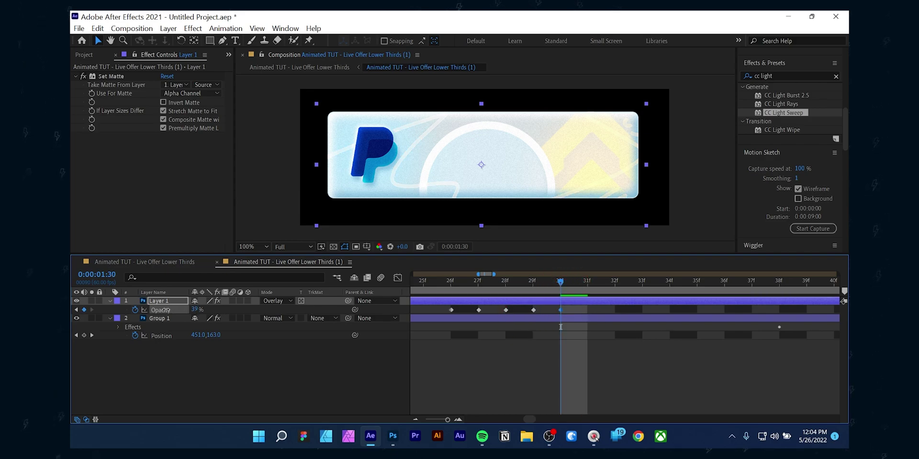
- Copy Layer 1's five Opacity keyframes and paste them directly after the originals, starting at 0:00:01:31
{"action": "mouse_move", "coordinate": [582, 306]}
{"action": "left_mouse_down"}
{"action": "mouse_move", "coordinate": [402, 312]}
{"action": "mouse_move", "coordinate": [586, 321]}
{"action": "left_mouse_up"}
{"action": "left_click_drag", "start_coordinate": [447, 420], "coordinate": [424, 419]}
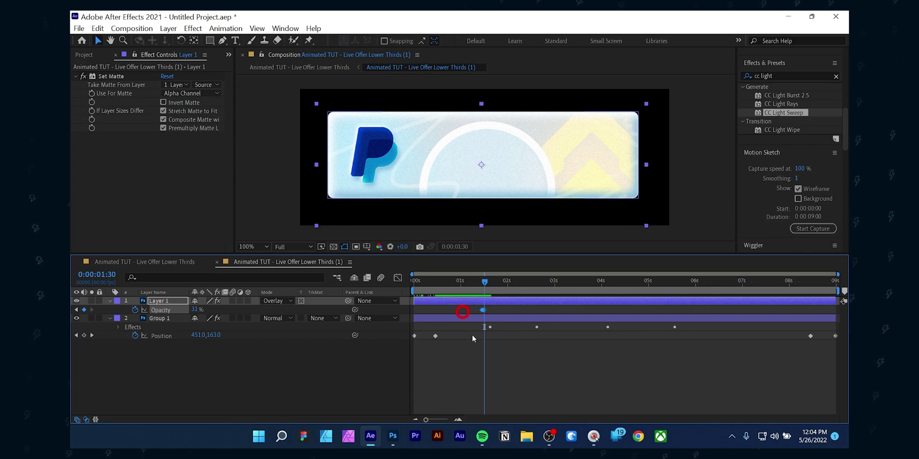
{"action": "left_click", "coordinate": [457, 420]}
{"action": "left_click", "coordinate": [460, 420]}
{"action": "key", "text": "ctrl+c"}
{"action": "key", "text": "ctrl+v"}
{"action": "left_click", "coordinate": [529, 306]}
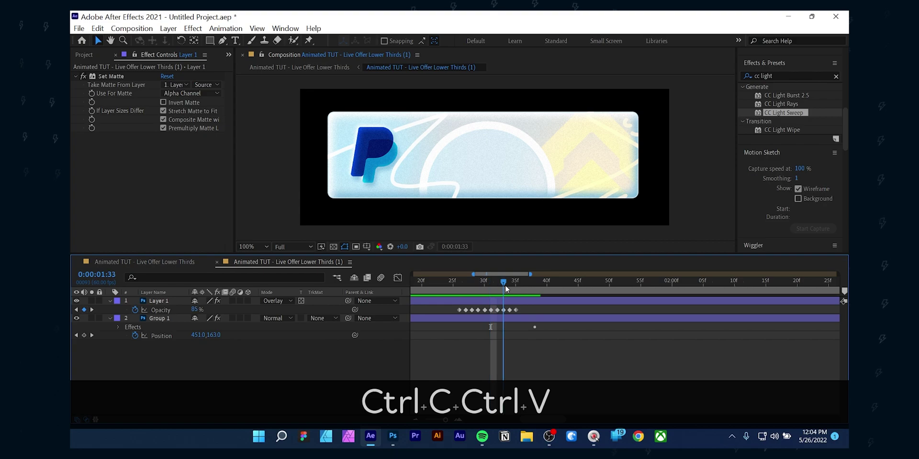
- End Layer 1's flicker with an Opacity keyframe of 100% at 0:00:01:36
{"action": "left_click", "coordinate": [521, 289], "text": "shift"}
{"action": "left_click", "coordinate": [520, 283]}
{"action": "left_click", "coordinate": [195, 310]}
{"action": "type", "text": "100"}
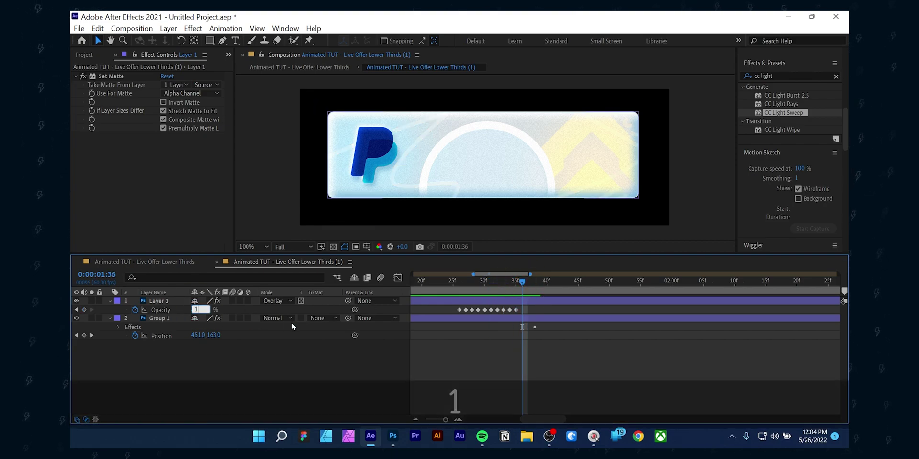
{"action": "left_click", "coordinate": [336, 353]}
- Convert all of Layer 1's Opacity keyframes to hold keyframes and preview the flicker
{"action": "left_click_drag", "start_coordinate": [545, 308], "coordinate": [455, 315]}
{"action": "right_click", "coordinate": [460, 309]}
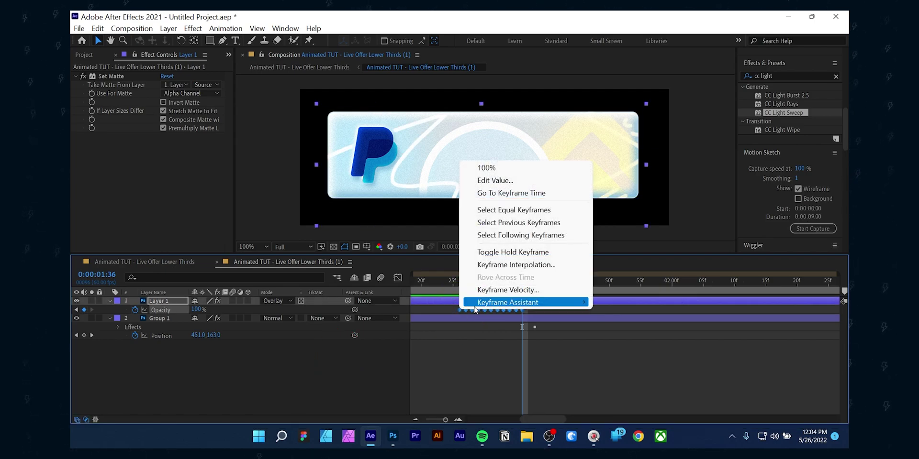
{"action": "left_click", "coordinate": [496, 252]}
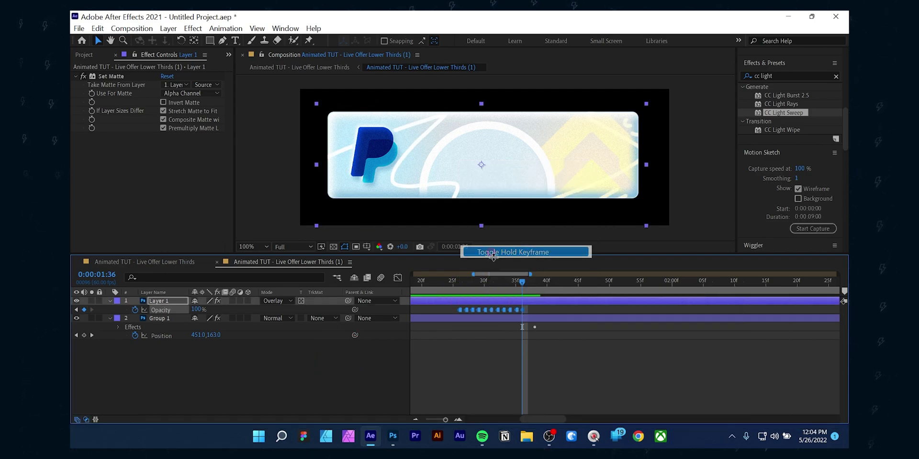
{"action": "left_click_drag", "start_coordinate": [471, 290], "coordinate": [454, 290]}
{"action": "key", "text": "space"}
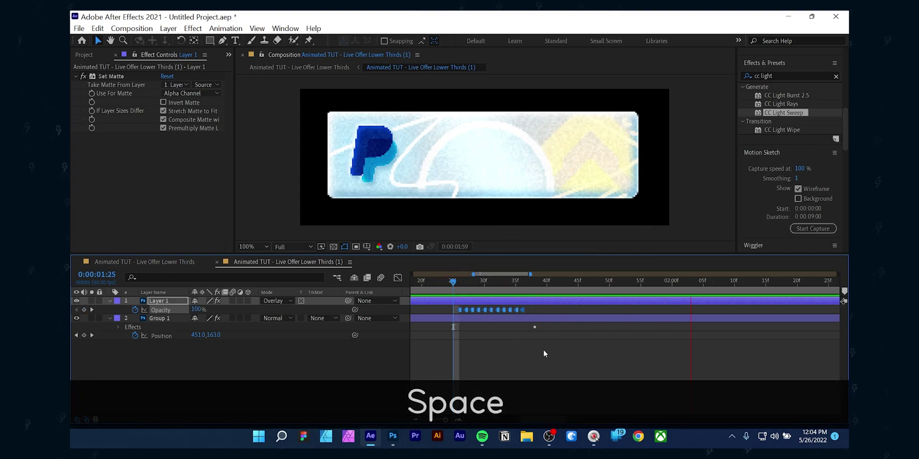
{"action": "key", "text": "space"}
- Copy Layer 1's flicker keyframes, paste them at 0:00:01:59, just before three seconds and at 0:00:00:45, and preview the result
{"action": "key", "text": "ctrl+c"}
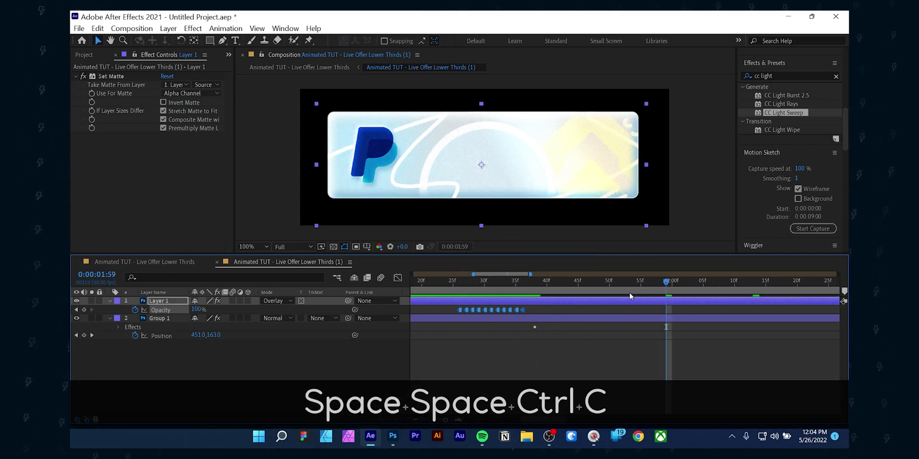
{"action": "key", "text": "ctrl+v"}
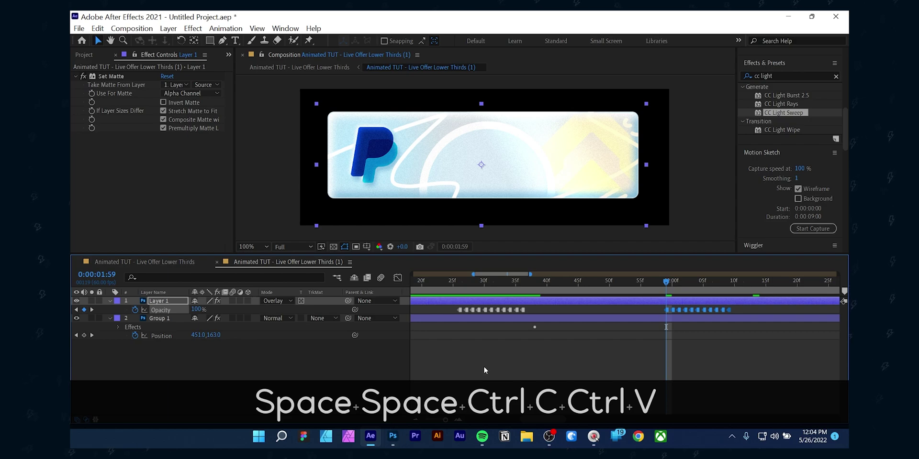
{"action": "left_click", "coordinate": [416, 420]}
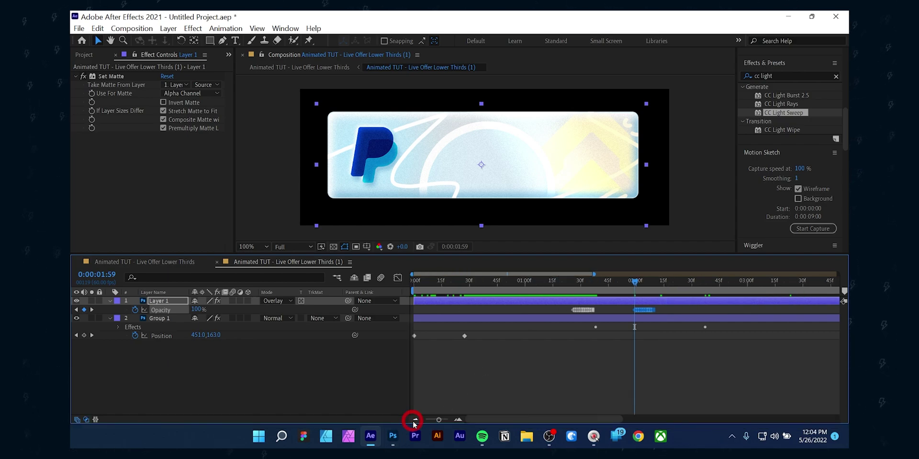
{"action": "left_click_drag", "start_coordinate": [707, 279], "coordinate": [498, 289]}
{"action": "key", "text": "ctrl+v"}
{"action": "key", "text": "ctrl+v"}
{"action": "key", "text": "space"}
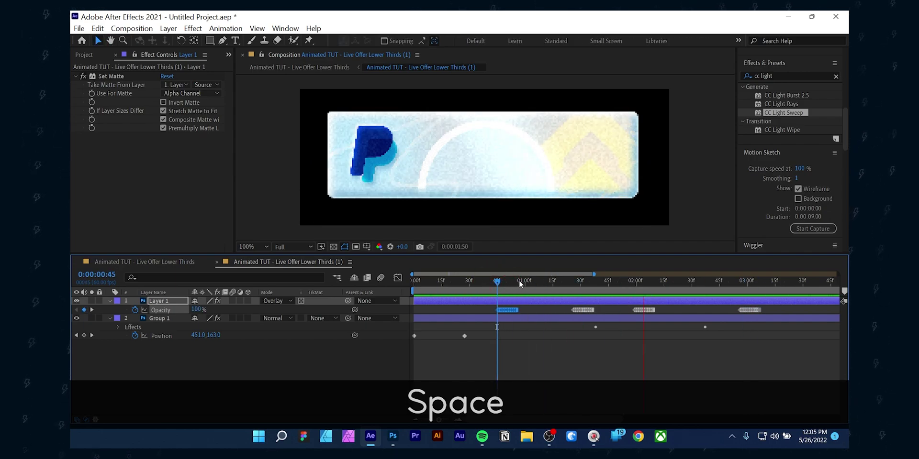
{"action": "key", "text": "space"}
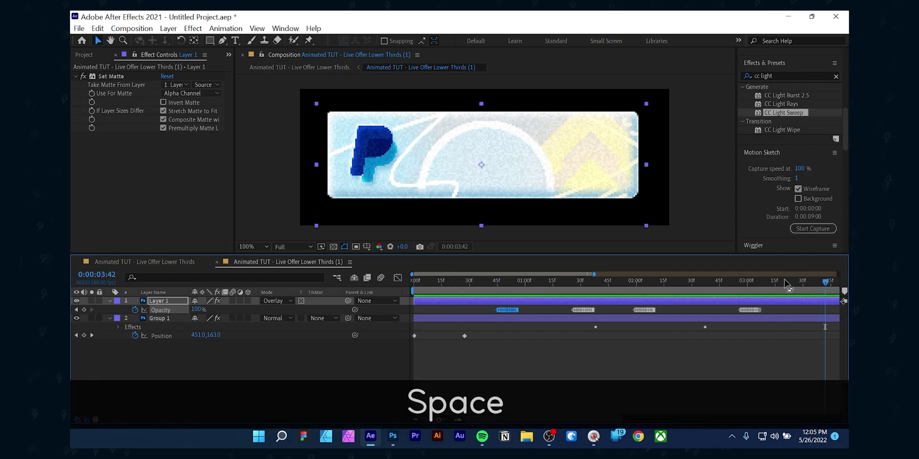
- Move the flicker near three seconds earlier to about 0:00:02:41 and paste another copy at 0:00:03:17
{"action": "left_click_drag", "start_coordinate": [775, 315], "coordinate": [707, 310]}
{"action": "left_click", "coordinate": [779, 280]}
{"action": "key", "text": "ctrl+c"}
{"action": "key", "text": "ctrl+v"}
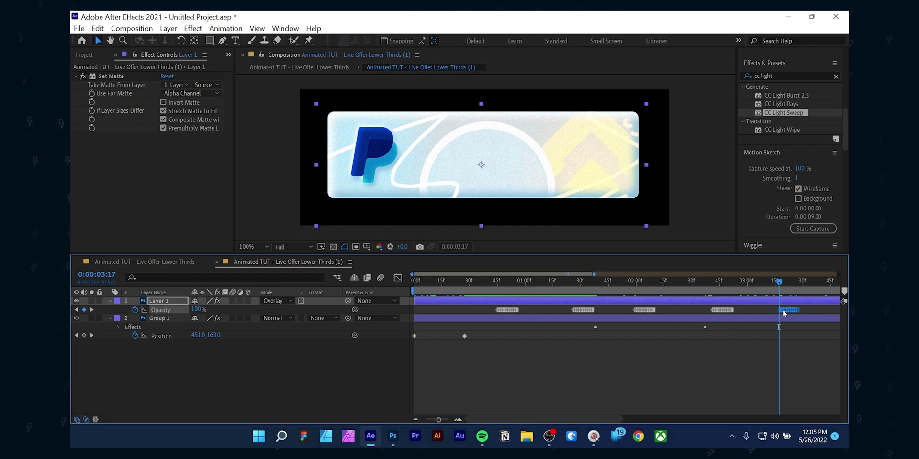
{"action": "left_click", "coordinate": [629, 372]}
{"action": "left_click", "coordinate": [587, 319]}
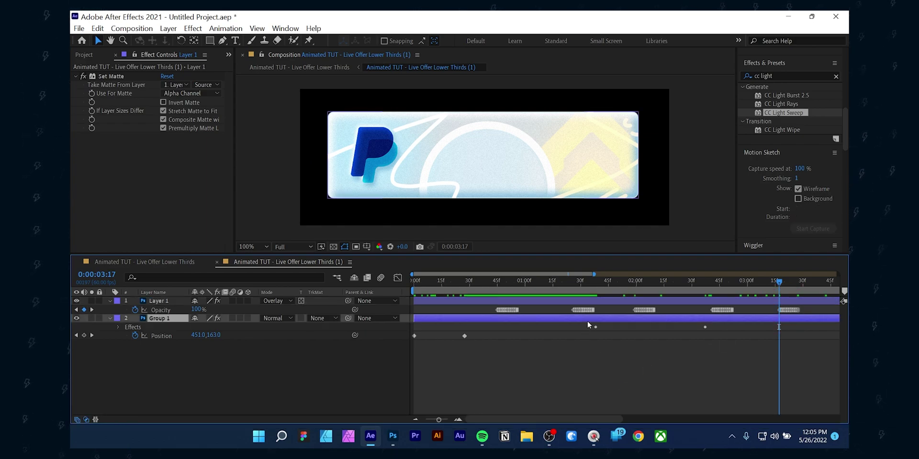
- Reveal Group 1's keyframes and apply Easy Ease to all of its light sweep Center and Position keyframes
{"action": "key", "text": "u"}
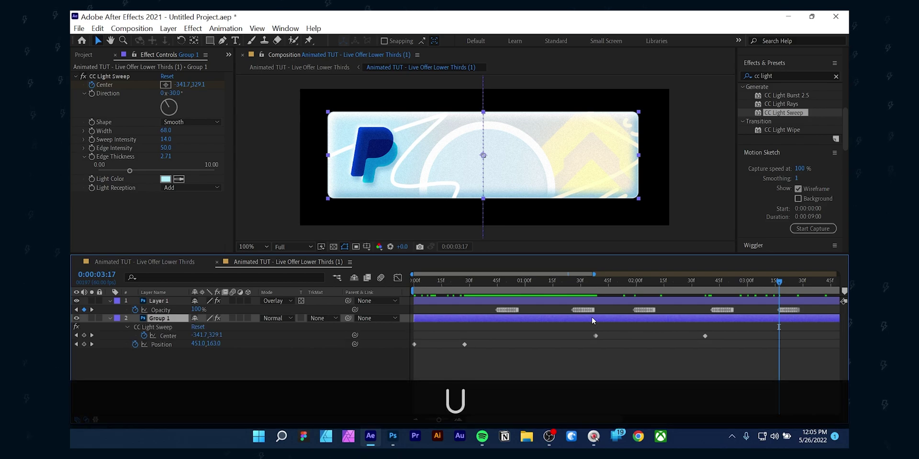
{"action": "left_click", "coordinate": [453, 367]}
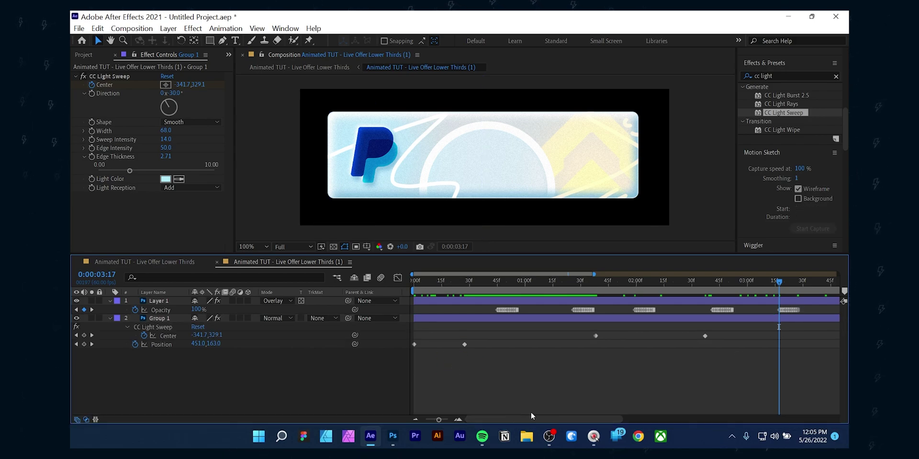
{"action": "left_click", "coordinate": [417, 417]}
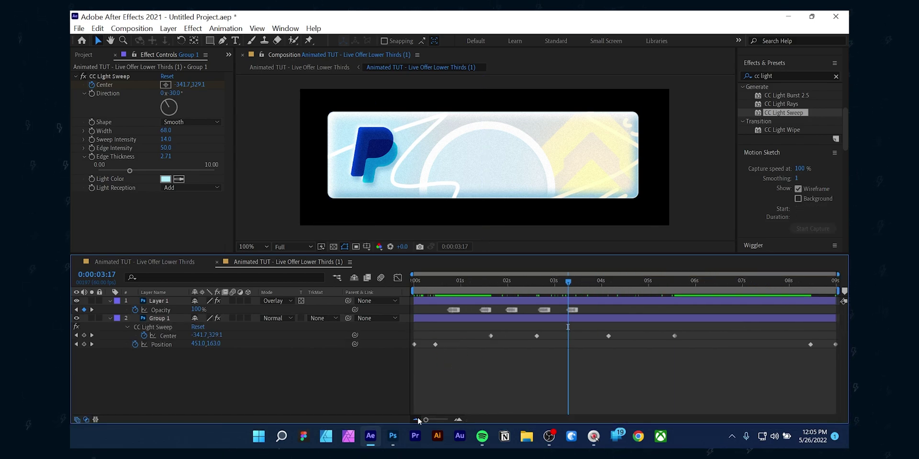
{"action": "left_click_drag", "start_coordinate": [838, 326], "coordinate": [404, 364]}
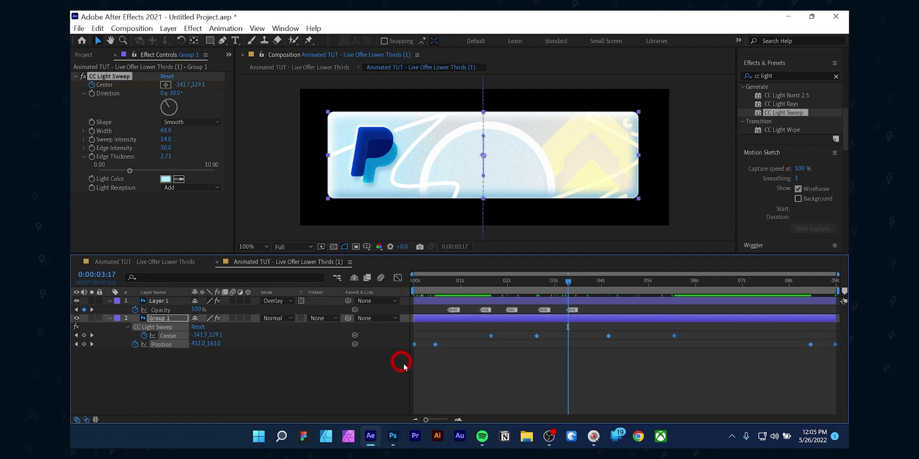
{"action": "right_click", "coordinate": [435, 345]}
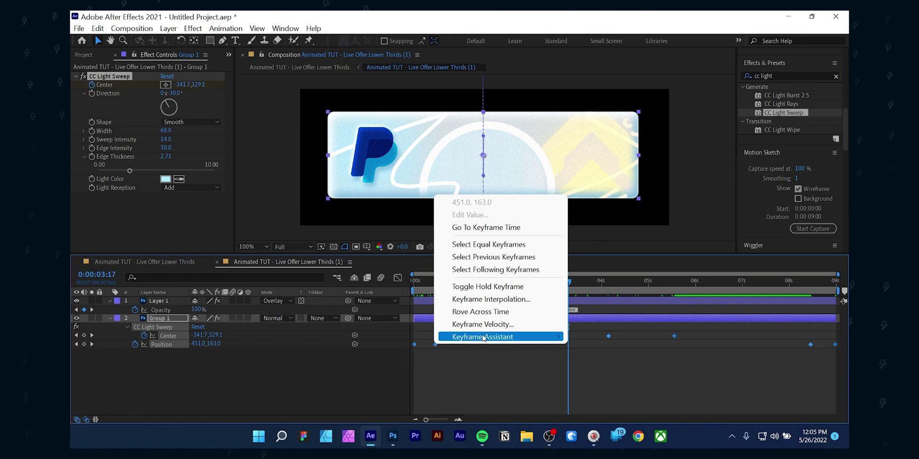
{"action": "mouse_move", "coordinate": [536, 337]}
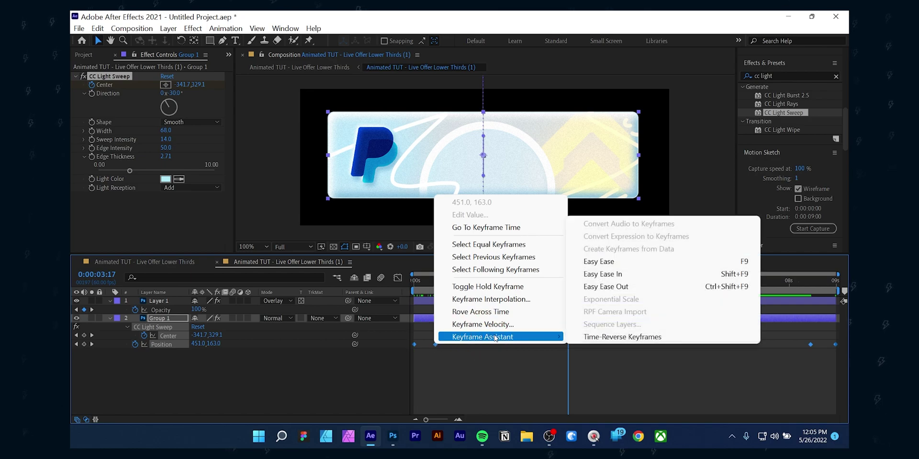
{"action": "left_click", "coordinate": [613, 264]}
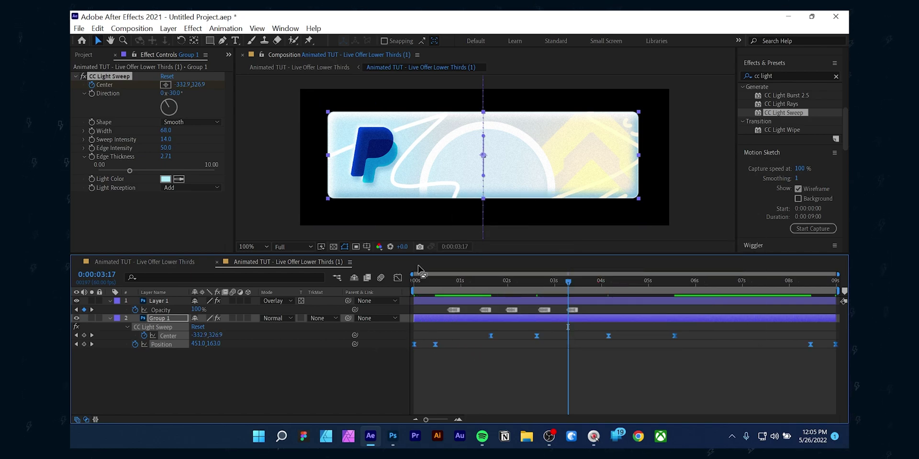
- In the speed graph, shift the speed peaks of Group 1's Center and Position curves toward each movement's end and preview the motion
{"action": "left_click", "coordinate": [397, 277]}
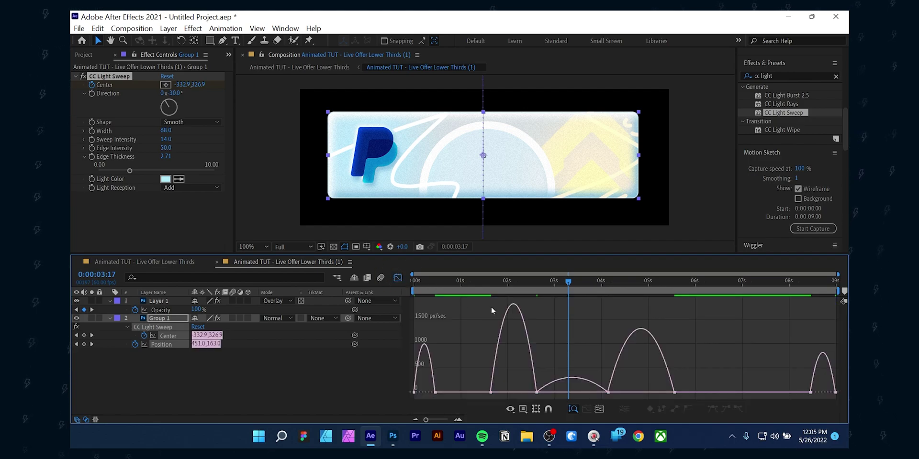
{"action": "right_click", "coordinate": [570, 311]}
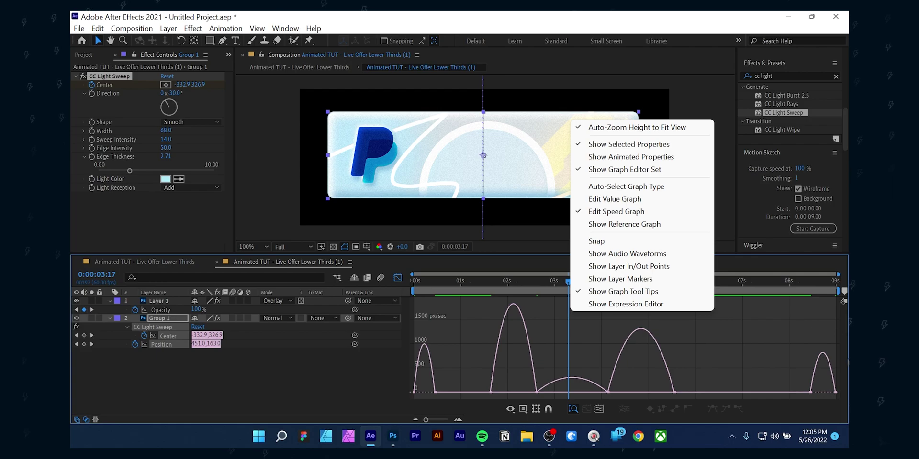
{"action": "left_click_drag", "start_coordinate": [838, 370], "coordinate": [823, 396]}
{"action": "left_click_drag", "start_coordinate": [544, 391], "coordinate": [425, 389]}
{"action": "left_click", "coordinate": [415, 281]}
{"action": "key", "text": "space"}
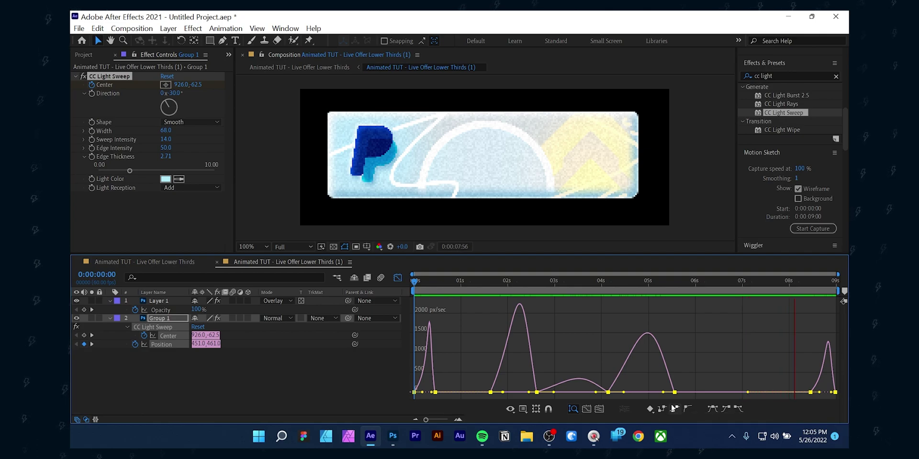
{"action": "key", "text": "space"}
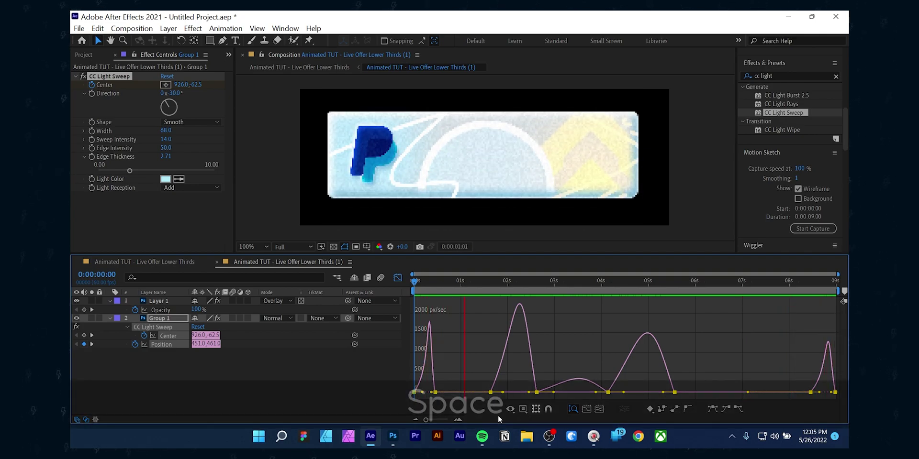
- Fine-tune the influence handles in Group 1's speed graph so the first light sweep's speed curve peaks more sharply
{"action": "left_click", "coordinate": [462, 363]}
{"action": "left_click", "coordinate": [456, 419]}
{"action": "left_click_drag", "start_coordinate": [490, 420], "coordinate": [429, 393]}
{"action": "left_click", "coordinate": [415, 391]}
{"action": "left_click_drag", "start_coordinate": [594, 393], "coordinate": [597, 393]}
{"action": "left_click_drag", "start_coordinate": [450, 392], "coordinate": [447, 392]}
{"action": "left_click", "coordinate": [567, 392]}
{"action": "left_click_drag", "start_coordinate": [592, 392], "coordinate": [599, 392]}
- Try adjusting the speed handles of Group 1's second light sweep and undo the adjustment
{"action": "left_click_drag", "start_coordinate": [589, 419], "coordinate": [667, 420]}
{"action": "left_click", "coordinate": [639, 398]}
{"action": "left_click", "coordinate": [624, 392]}
{"action": "mouse_move", "coordinate": [647, 393]}
{"action": "left_mouse_down"}
{"action": "mouse_move", "coordinate": [669, 398]}
{"action": "mouse_move", "coordinate": [624, 375]}
{"action": "mouse_move", "coordinate": [654, 392]}
{"action": "left_mouse_up"}
{"action": "key", "text": "ctrl+z"}
{"action": "key", "text": "ctrl+z"}
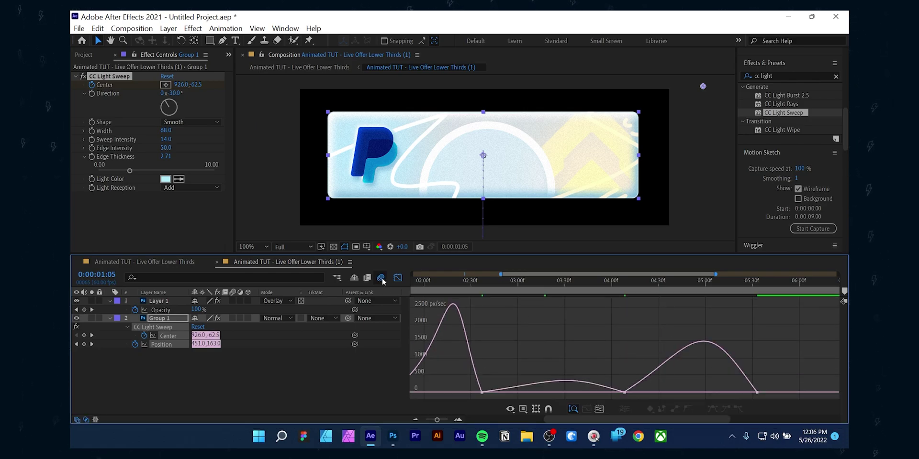
- Set the duration of the main Animated TUT - Live Offer Lower Thirds composition to 0:00:09:00 and preview it from the start
{"action": "left_click", "coordinate": [299, 67]}
{"action": "right_click", "coordinate": [295, 54]}
{"action": "left_click", "coordinate": [349, 130]}
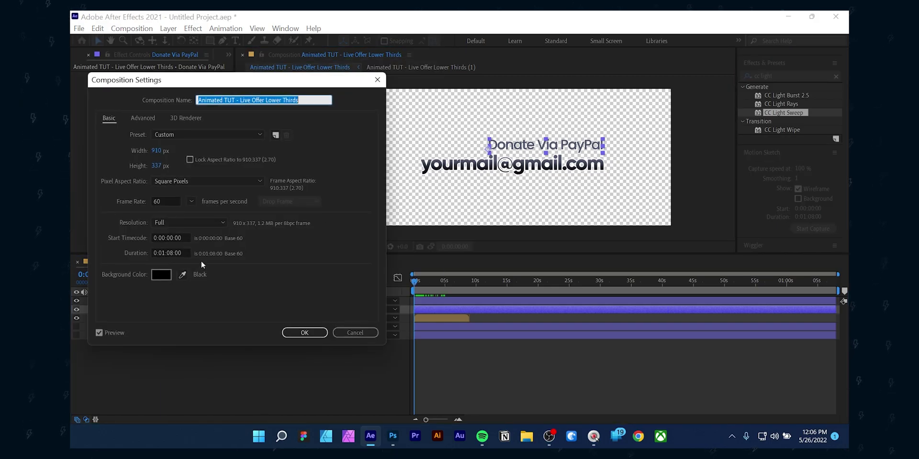
{"action": "left_click", "coordinate": [163, 252]}
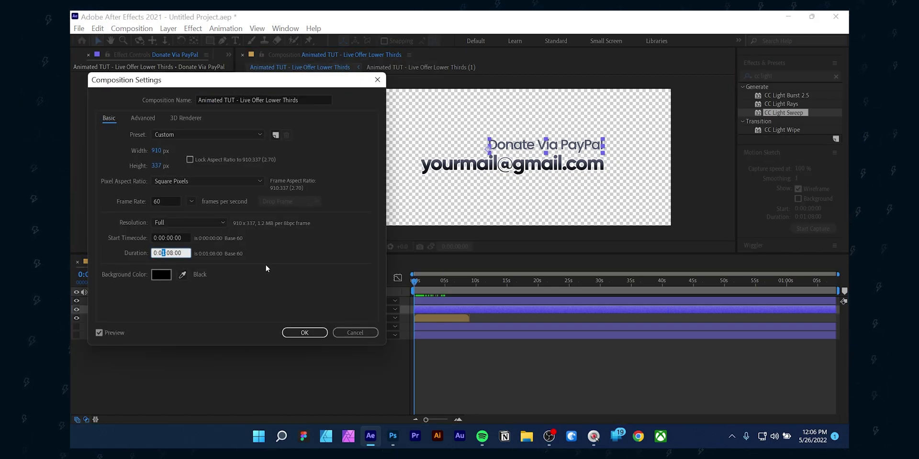
{"action": "type", "text": "0"}
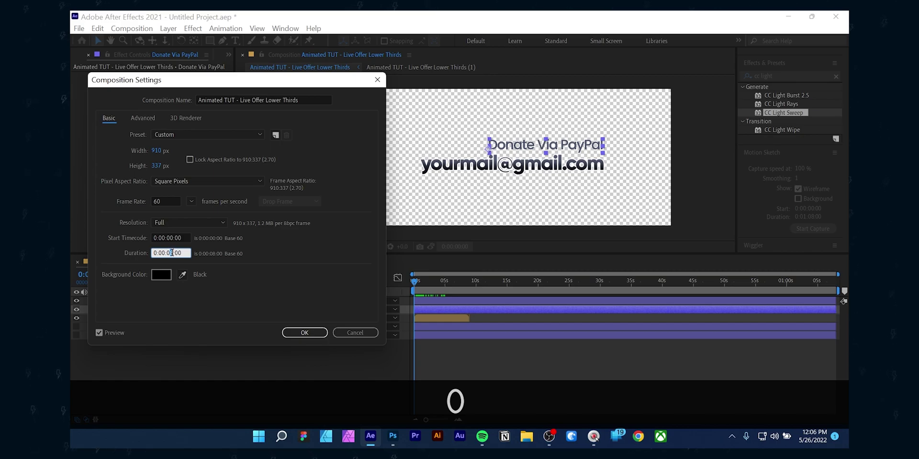
{"action": "left_click", "coordinate": [172, 253]}
{"action": "type", "text": "9"}
{"action": "left_click", "coordinate": [304, 332]}
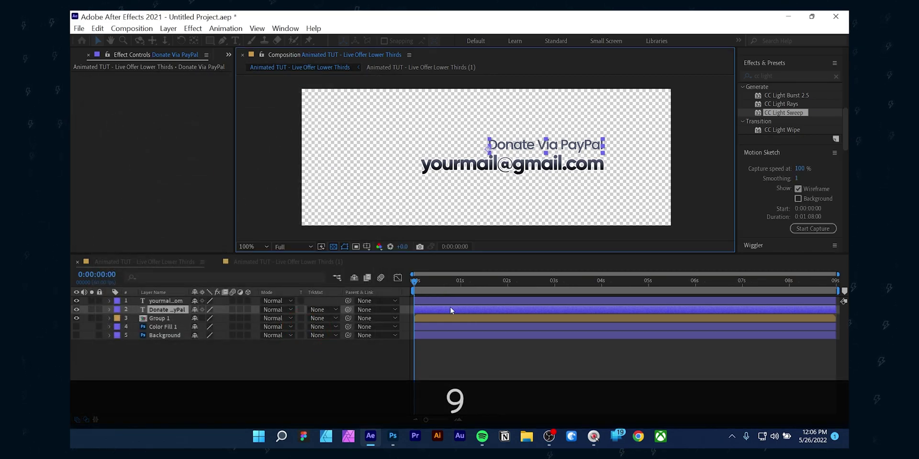
{"action": "key", "text": "ctrl+z"}
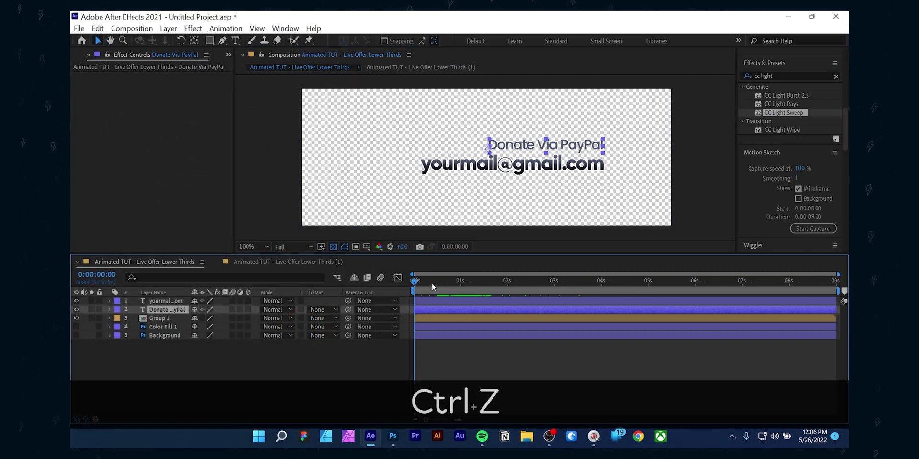
{"action": "key", "text": "space"}
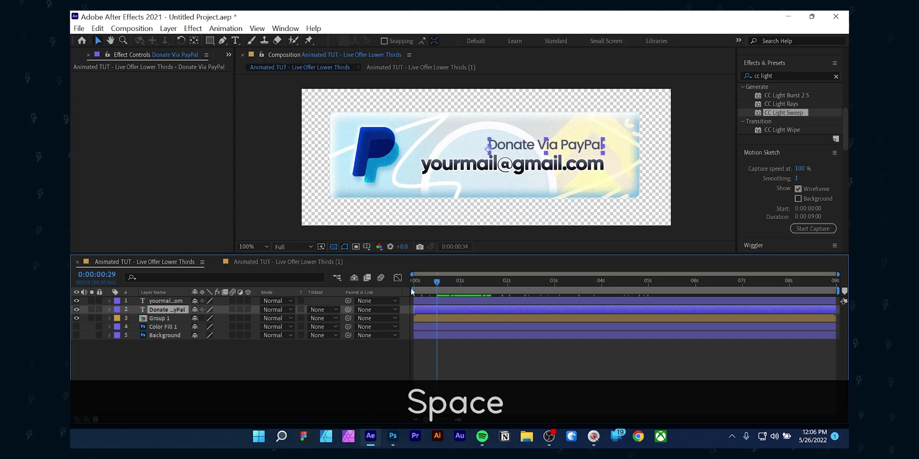
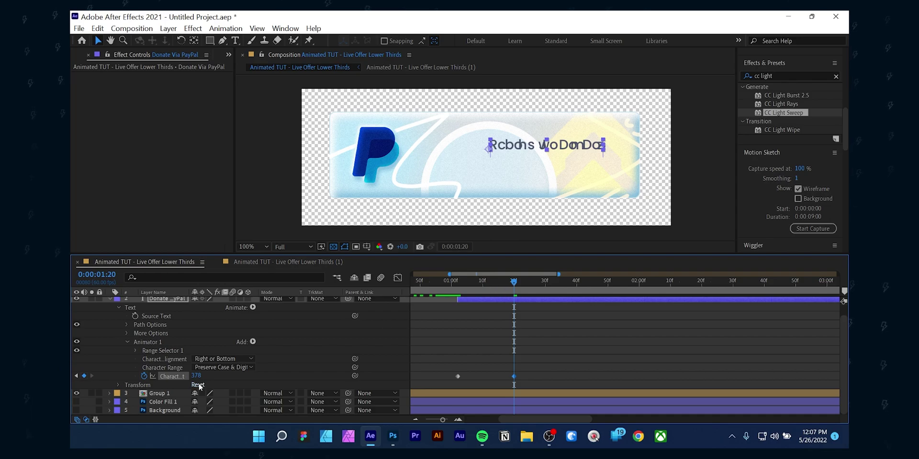
- Set the Donate Via PayPal text's Character Offset to 100 at 0:00:01:20 and preview the scramble
{"action": "left_click", "coordinate": [289, 368]}
{"action": "key", "text": "space"}
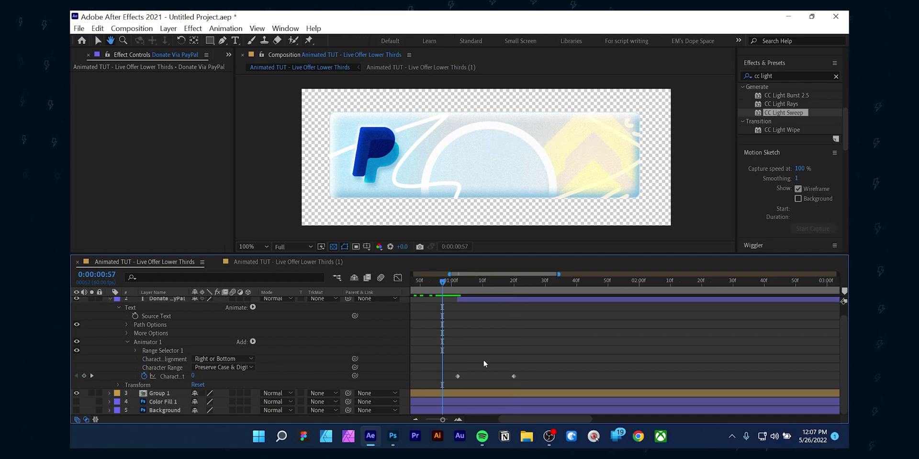
{"action": "left_click", "coordinate": [414, 420]}
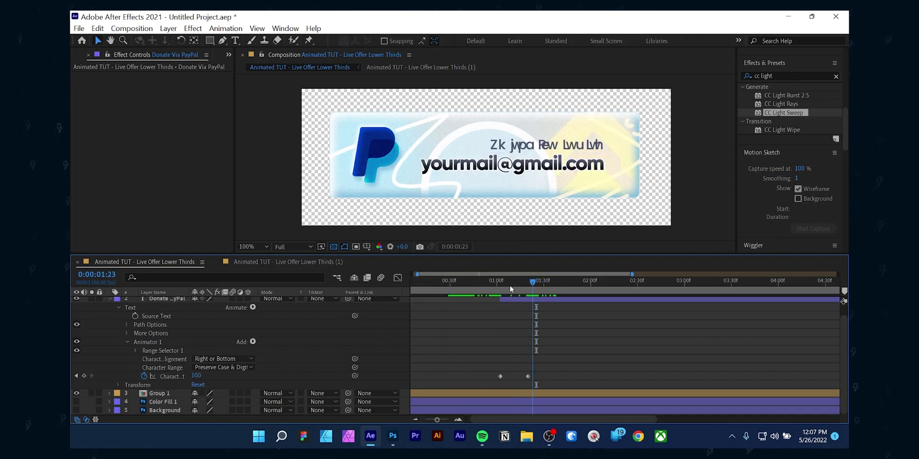
- Fade in the Donate Via PayPal layer with Opacity keyframes of 0% at 0:00:01:02 and 100% at 0:00:01:08, and preview it
{"action": "mouse_move", "coordinate": [500, 287]}
{"action": "left_mouse_down"}
{"action": "mouse_move", "coordinate": [536, 301]}
{"action": "mouse_move", "coordinate": [500, 287]}
{"action": "left_mouse_up"}
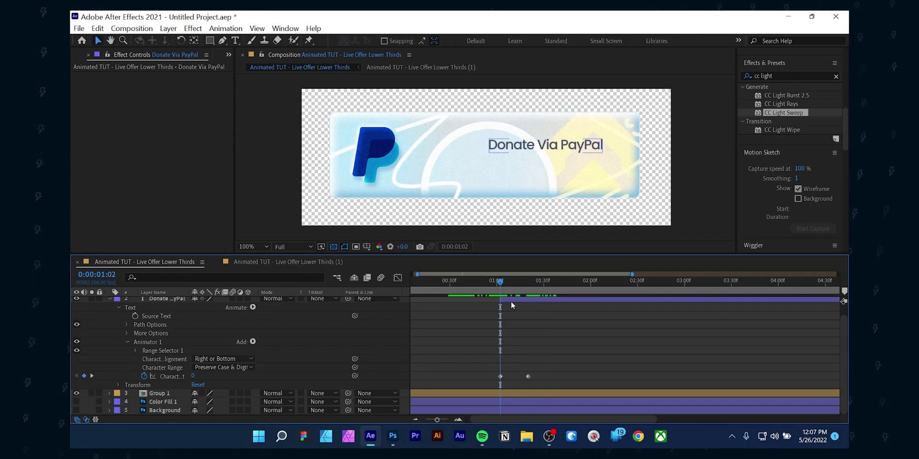
{"action": "left_click", "coordinate": [510, 300]}
{"action": "key", "text": "t"}
{"action": "left_click", "coordinate": [135, 318]}
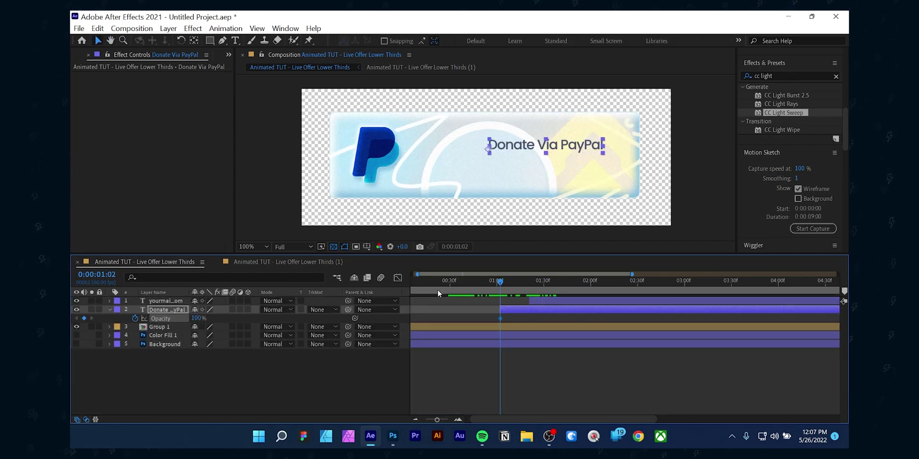
{"action": "left_click_drag", "start_coordinate": [520, 291], "coordinate": [510, 280]}
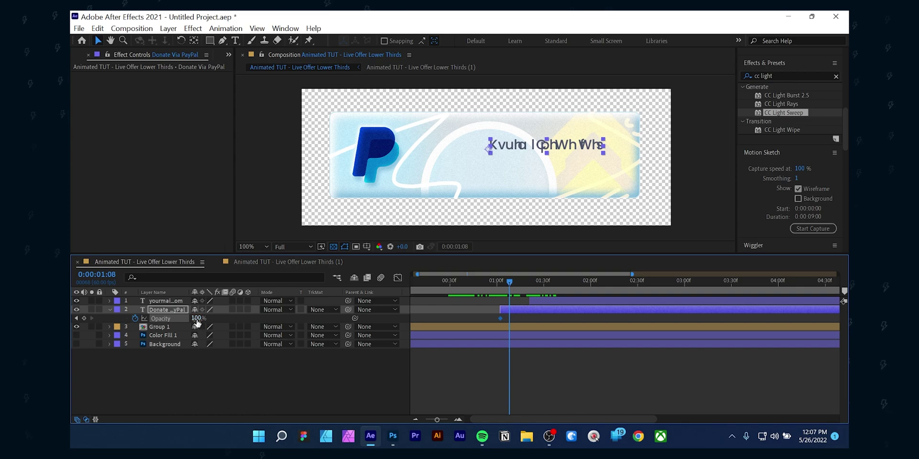
{"action": "left_click", "coordinate": [77, 318]}
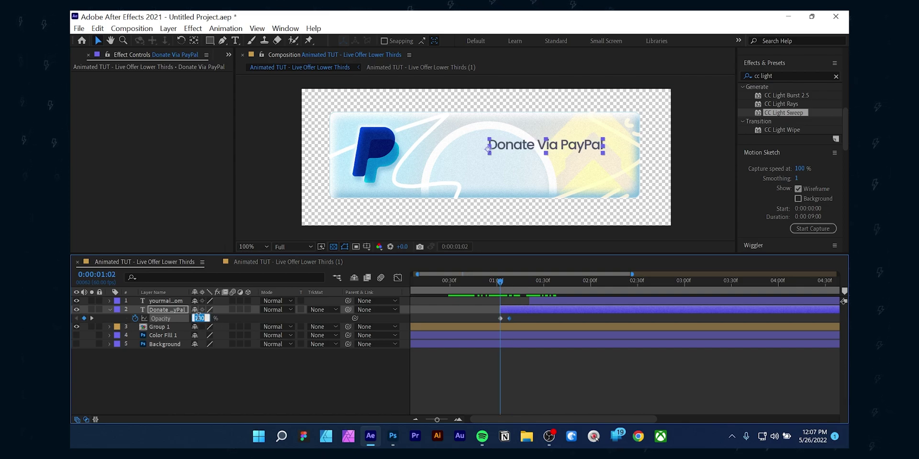
{"action": "type", "text": "0"}
{"action": "left_click", "coordinate": [339, 368]}
{"action": "key", "text": "space"}
{"action": "key", "text": "space"}
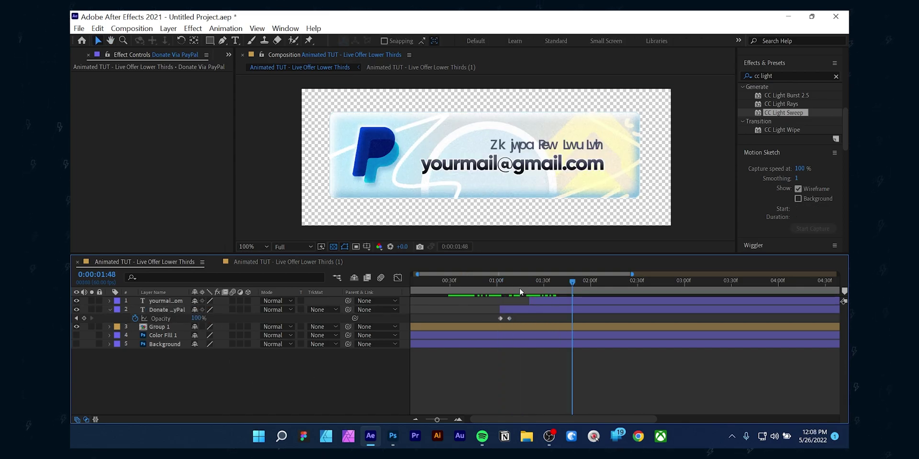
- Set the Donate Via PayPal text's Character Offset keyframe at 0:00:01:20 to 0 and preview the change
{"action": "left_click", "coordinate": [510, 288]}
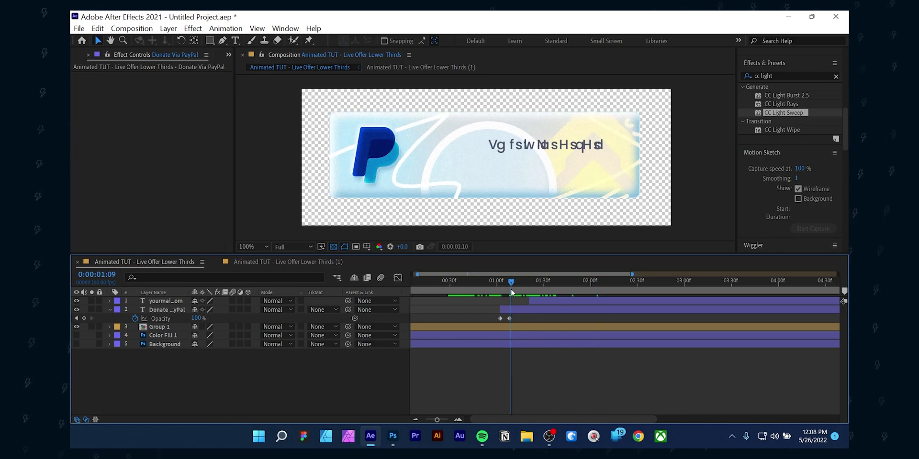
{"action": "mouse_move", "coordinate": [510, 289]}
{"action": "left_mouse_down"}
{"action": "mouse_move", "coordinate": [531, 291]}
{"action": "mouse_move", "coordinate": [516, 285]}
{"action": "left_mouse_up"}
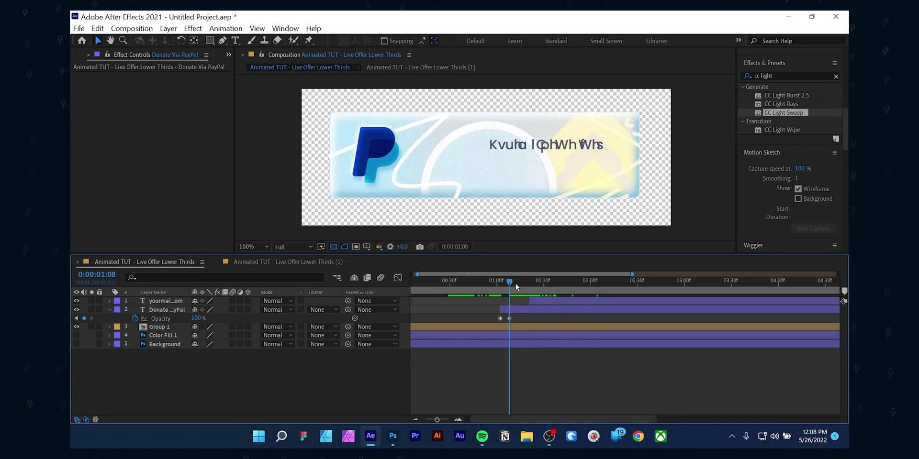
{"action": "left_click", "coordinate": [165, 312]}
{"action": "left_click", "coordinate": [109, 310]}
{"action": "left_click", "coordinate": [109, 309]}
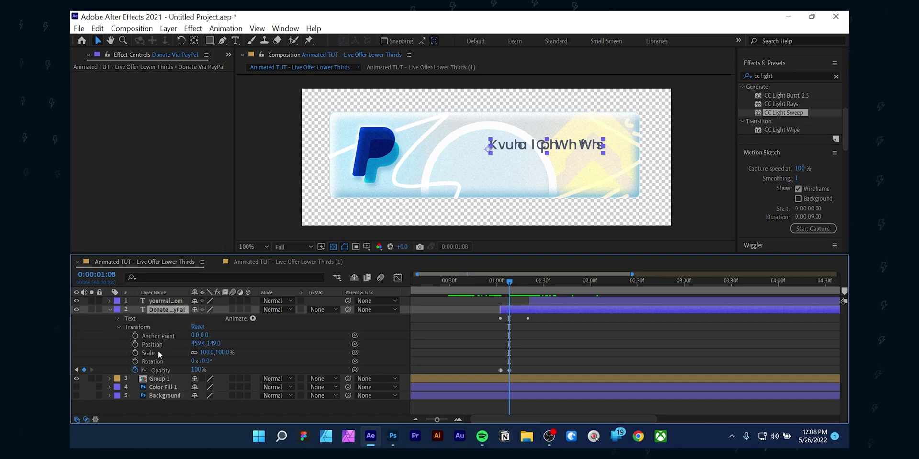
{"action": "left_click", "coordinate": [118, 319]}
{"action": "left_click", "coordinate": [127, 352]}
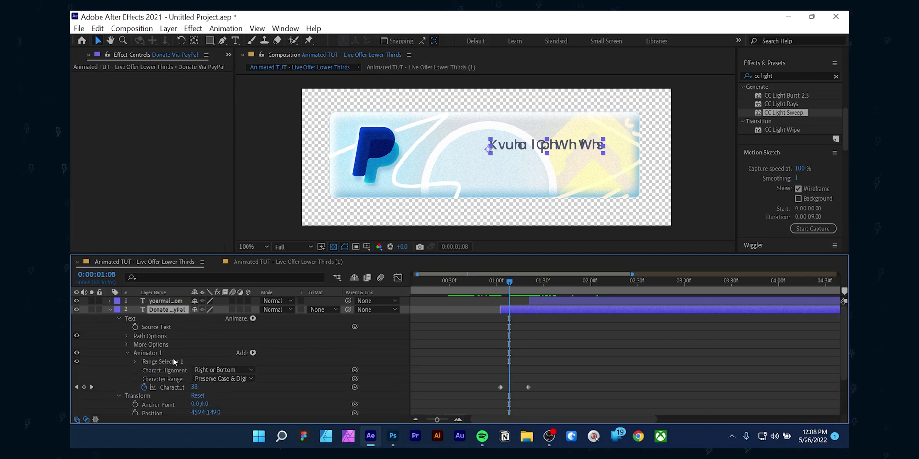
{"action": "left_click", "coordinate": [91, 388]}
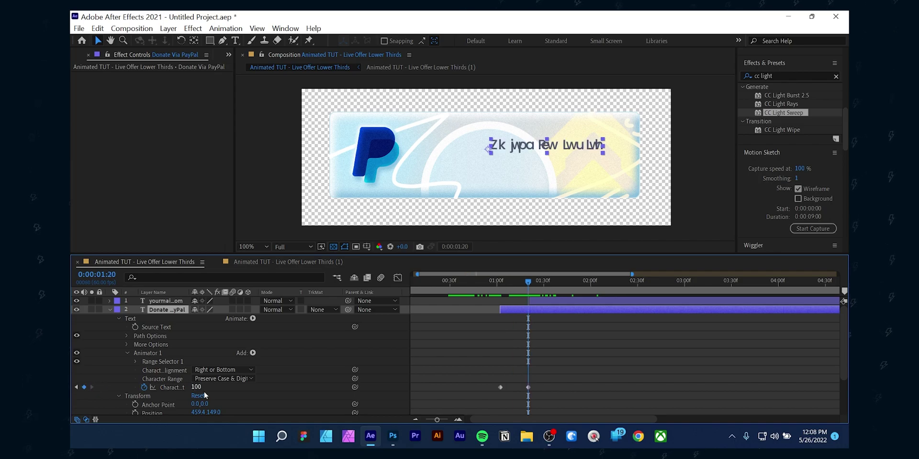
{"action": "left_click_drag", "start_coordinate": [198, 387], "coordinate": [144, 388]}
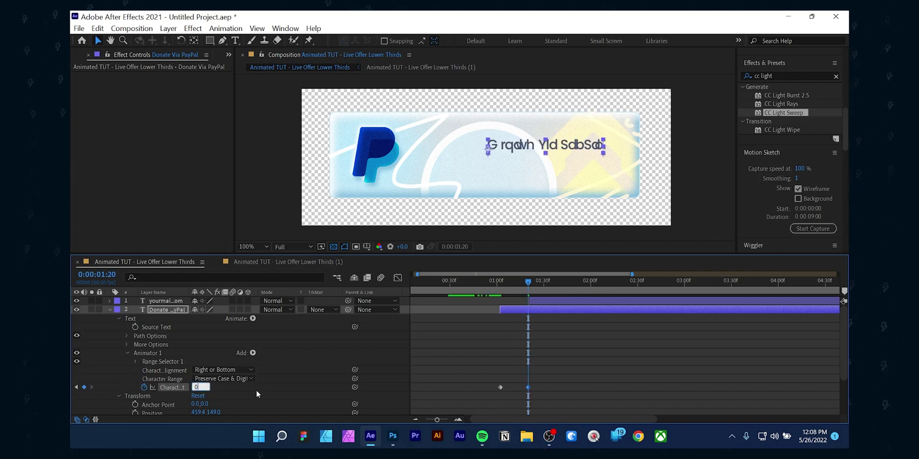
{"action": "left_click", "coordinate": [546, 321]}
{"action": "left_click_drag", "start_coordinate": [521, 287], "coordinate": [488, 289]}
{"action": "key", "text": "space"}
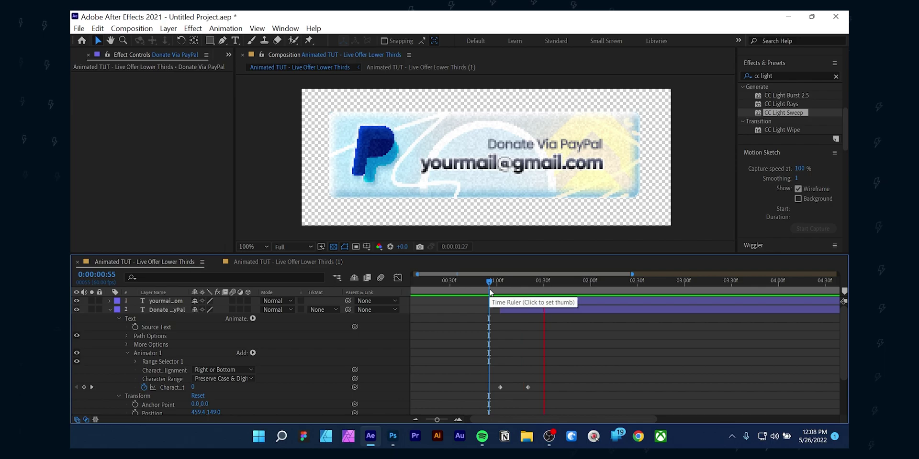
- Set the Donate Via PayPal text's first Character Offset keyframe at 0:00:01:02 to 100, preview the decoding text, and collapse the layer
{"action": "left_click", "coordinate": [500, 289]}
{"action": "key", "text": "space"}
{"action": "key", "text": "v"}
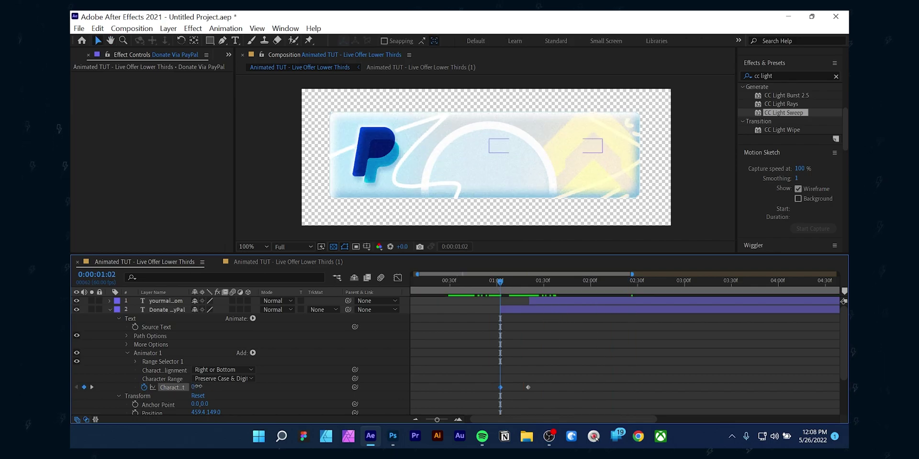
{"action": "left_click_drag", "start_coordinate": [198, 387], "coordinate": [195, 389]}
{"action": "type", "text": "100"}
{"action": "left_click", "coordinate": [291, 378]}
{"action": "key", "text": "space"}
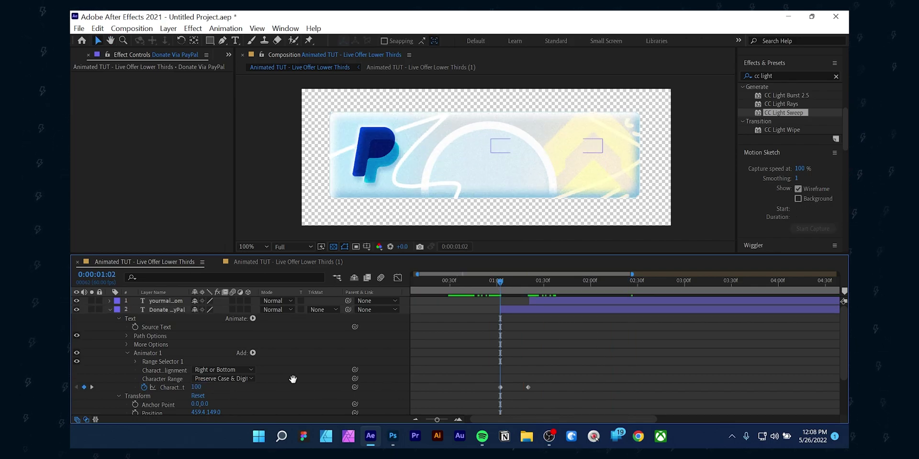
{"action": "key", "text": "space"}
{"action": "left_click", "coordinate": [110, 310]}
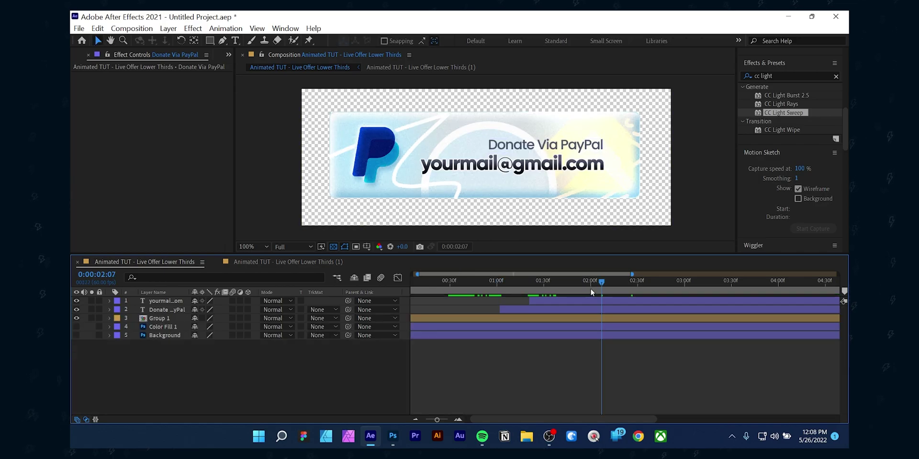
- Try starting the Donate Via PayPal layer earlier relative to the email text layer
{"action": "left_click_drag", "start_coordinate": [590, 287], "coordinate": [541, 289]}
{"action": "left_click", "coordinate": [510, 307]}
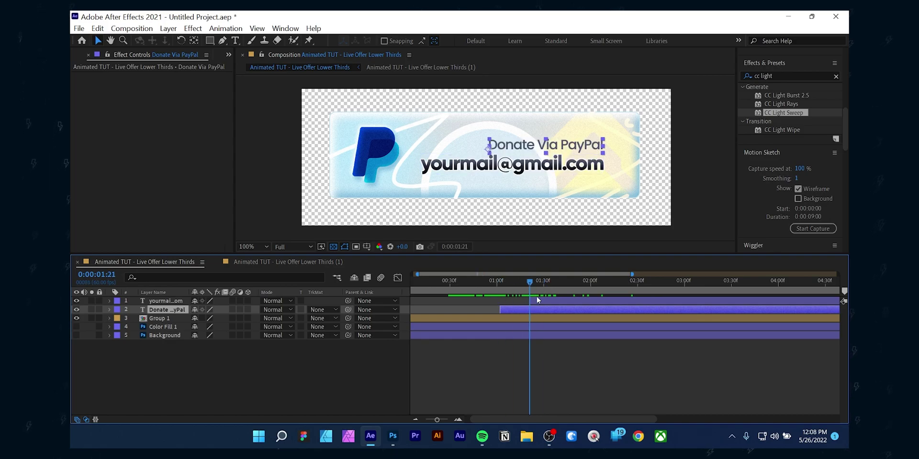
{"action": "left_click", "coordinate": [538, 300]}
{"action": "left_click", "coordinate": [529, 309]}
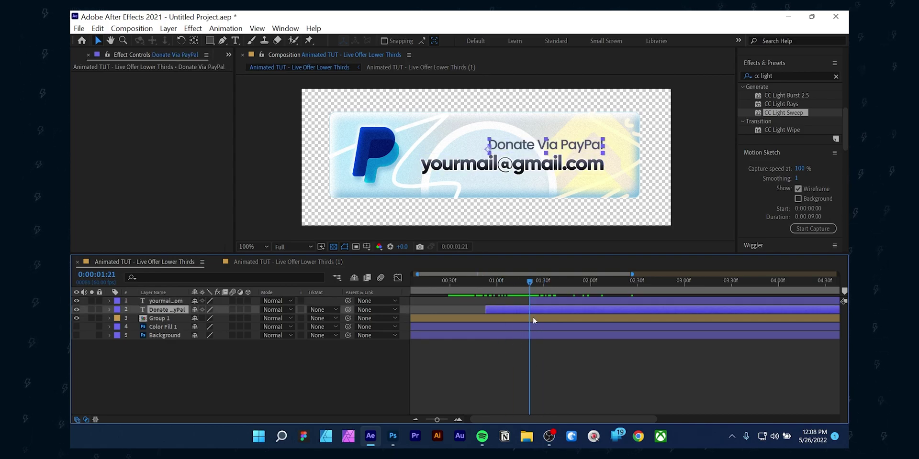
- Fade in the email text layer with Opacity keyframes of 0% at 0:00:01:21 and 100% at 0:00:01:42, and preview it
{"action": "left_click_drag", "start_coordinate": [535, 301], "coordinate": [544, 301]}
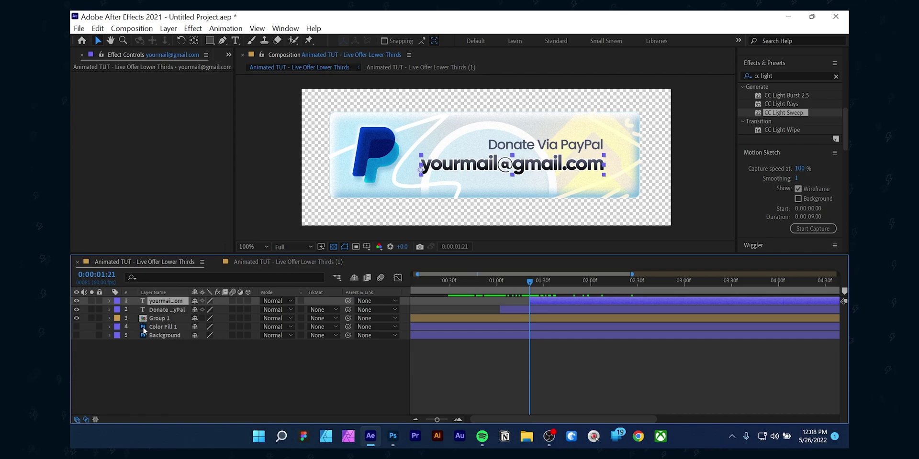
{"action": "key", "text": "t"}
{"action": "key", "text": "shift+Page_Down"}
{"action": "key", "text": "shift+Page_Down"}
{"action": "key", "text": "Page_Down"}
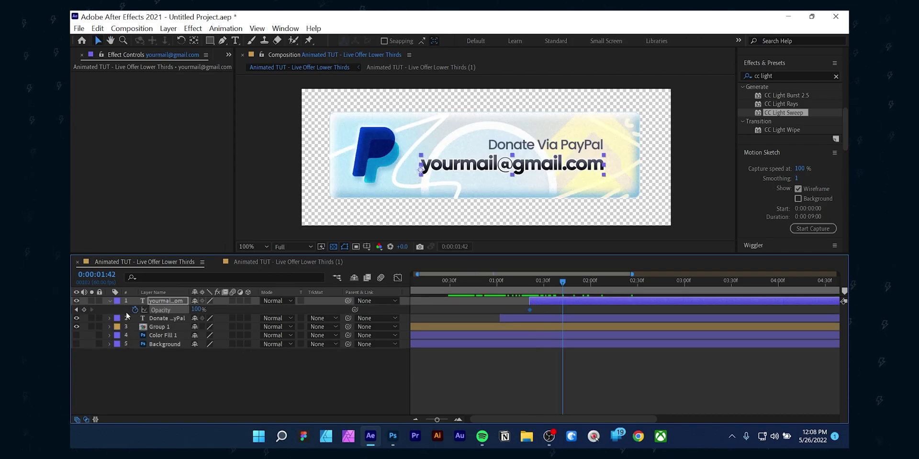
{"action": "left_click", "coordinate": [83, 310]}
{"action": "left_click", "coordinate": [251, 366]}
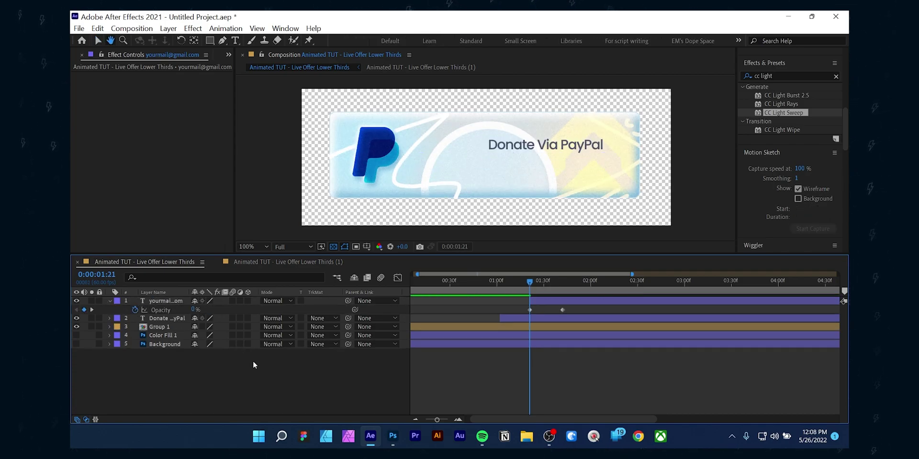
{"action": "key", "text": "space"}
{"action": "key", "text": "space"}
{"action": "left_click_drag", "start_coordinate": [554, 279], "coordinate": [529, 284]}
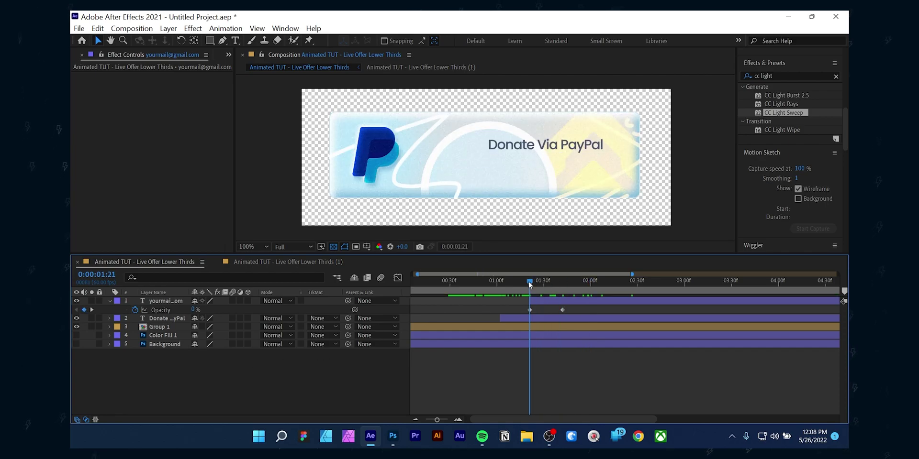
- Slide the email text up with Position keyframes of 293.4, 226.0 at 0:00:01:21 and 293.4, 200.0 at 0:00:01:39, and preview it
{"action": "left_click", "coordinate": [166, 302]}
{"action": "left_click", "coordinate": [134, 310]}
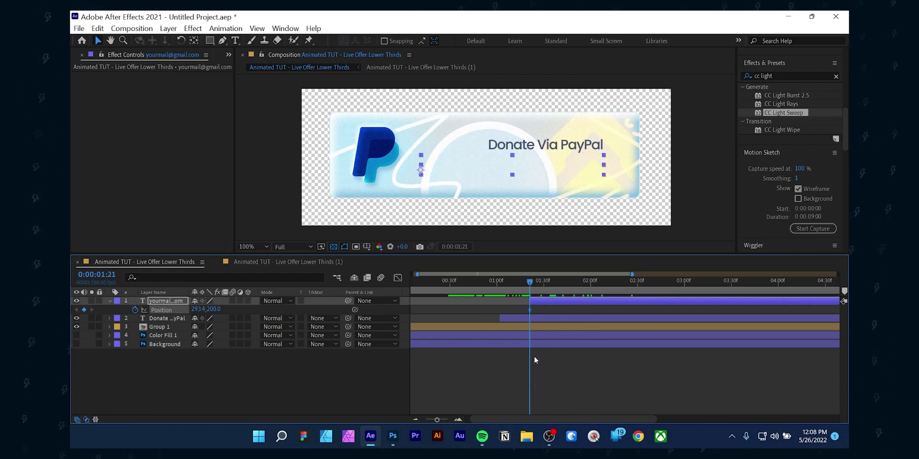
{"action": "key", "text": "Page_Down"}
{"action": "key", "text": "Page_Down"}
{"action": "key", "text": "Page_Down"}
{"action": "key", "text": "Page_Down"}
{"action": "key", "text": "Page_Down"}
{"action": "key", "text": "Page_Down"}
{"action": "key", "text": "Page_Down"}
{"action": "key", "text": "Page_Down"}
{"action": "key", "text": "Page_Down"}
{"action": "key", "text": "Page_Down"}
{"action": "key", "text": "Page_Down"}
{"action": "key", "text": "Page_Down"}
{"action": "key", "text": "Page_Down"}
{"action": "key", "text": "Page_Down"}
{"action": "key", "text": "Page_Down"}
{"action": "key", "text": "Page_Down"}
{"action": "key", "text": "Page_Down"}
{"action": "key", "text": "Page_Down"}
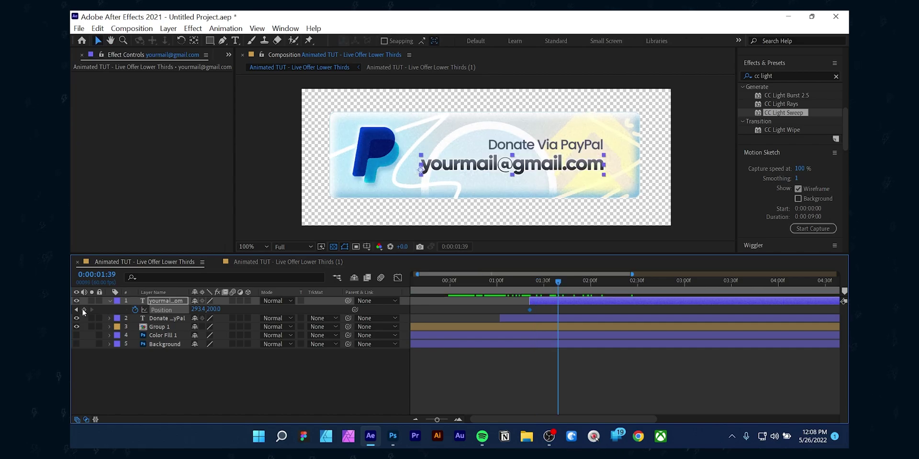
{"action": "left_click", "coordinate": [76, 309]}
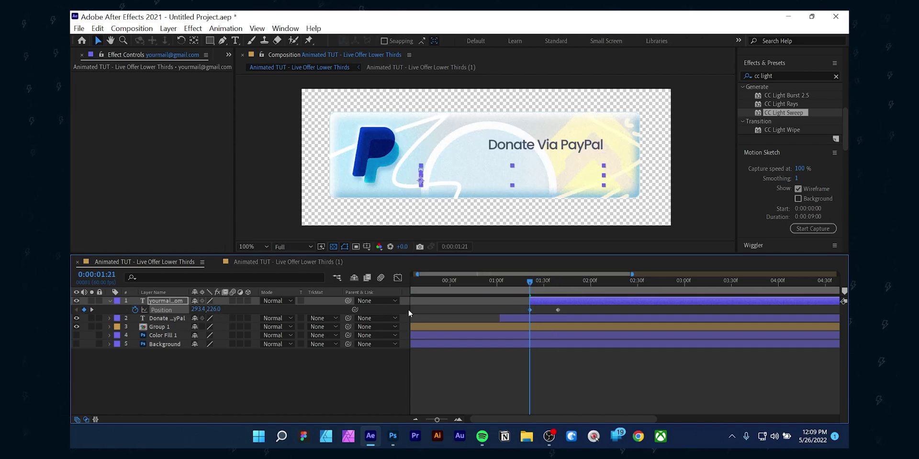
{"action": "key", "text": "space"}
{"action": "key", "text": "space"}
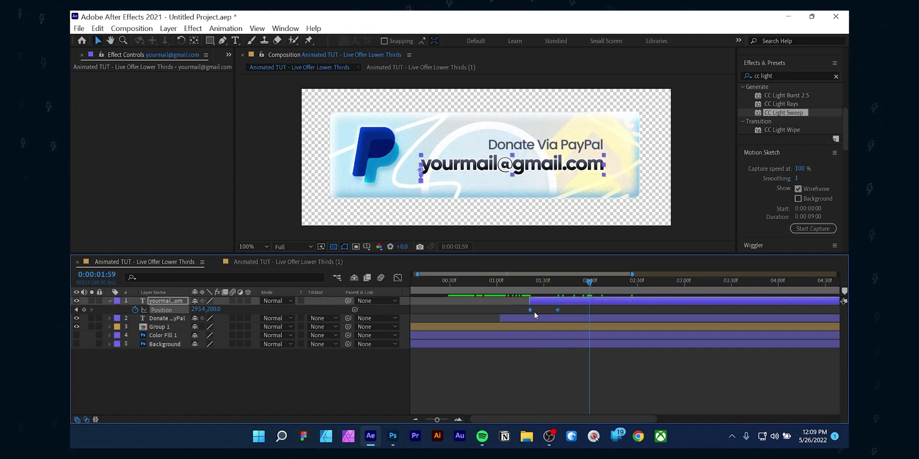
- Apply Easy Ease to the email text's Position keyframes, raise the first keyframe's outgoing influence to about 87%, and preview the motion
{"action": "right_click", "coordinate": [531, 309]}
{"action": "mouse_move", "coordinate": [594, 301]}
{"action": "left_click", "coordinate": [378, 340]}
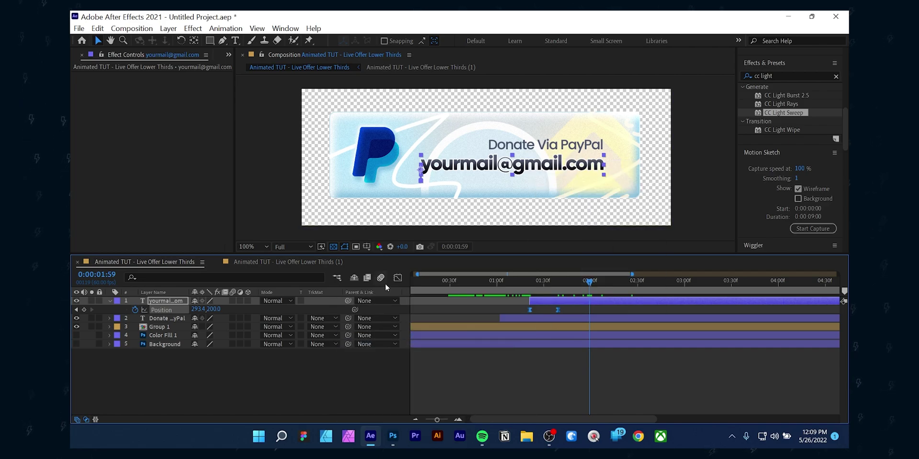
{"action": "left_click", "coordinate": [397, 278]}
{"action": "left_click_drag", "start_coordinate": [539, 392], "coordinate": [544, 396]}
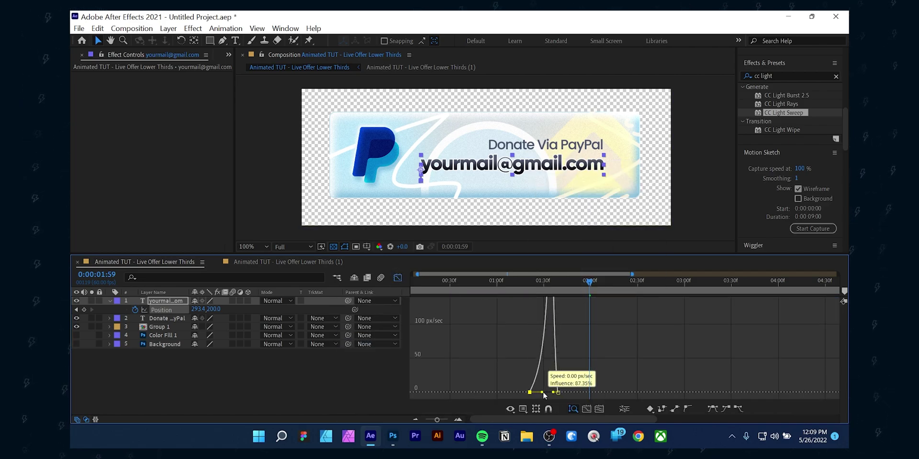
{"action": "left_click", "coordinate": [398, 278]}
{"action": "key", "text": "space"}
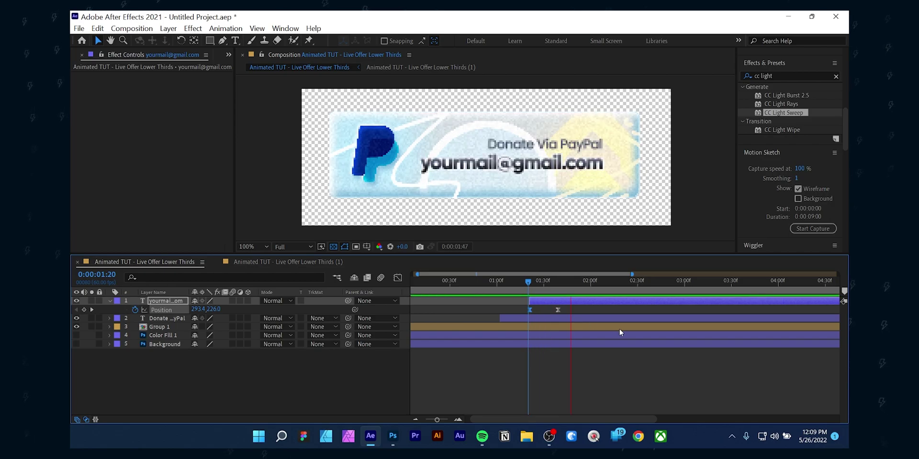
{"action": "key", "text": "space"}
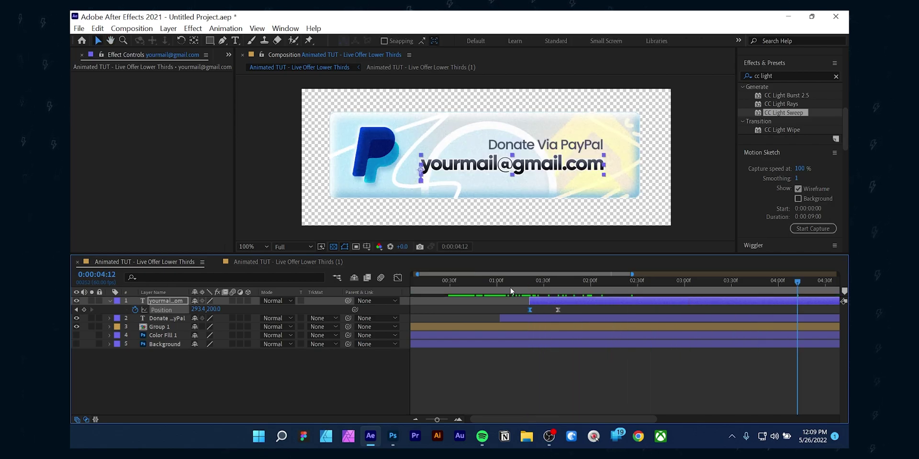
- Preview the composition from the start across the whole timeline and scrub toward its end, around 0:00:08:20
{"action": "key", "text": "Home"}
{"action": "key", "text": "space"}
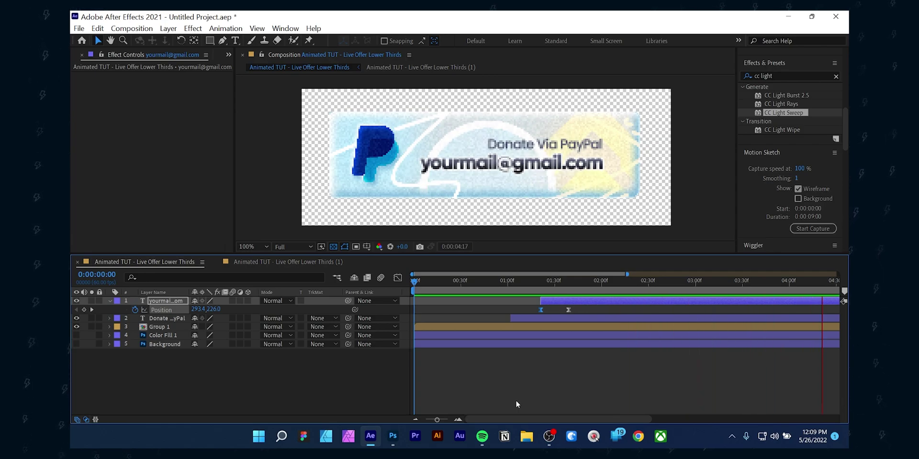
{"action": "left_click", "coordinate": [415, 419]}
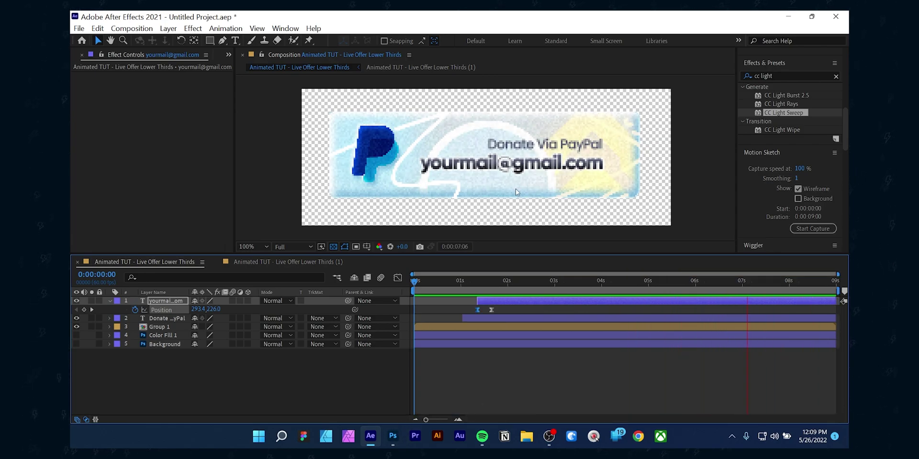
{"action": "left_click", "coordinate": [722, 283]}
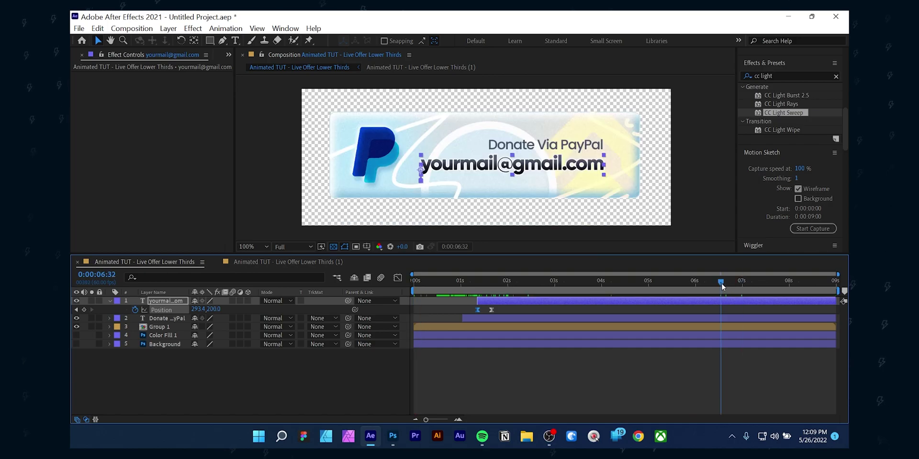
{"action": "left_click_drag", "start_coordinate": [766, 287], "coordinate": [794, 293]}
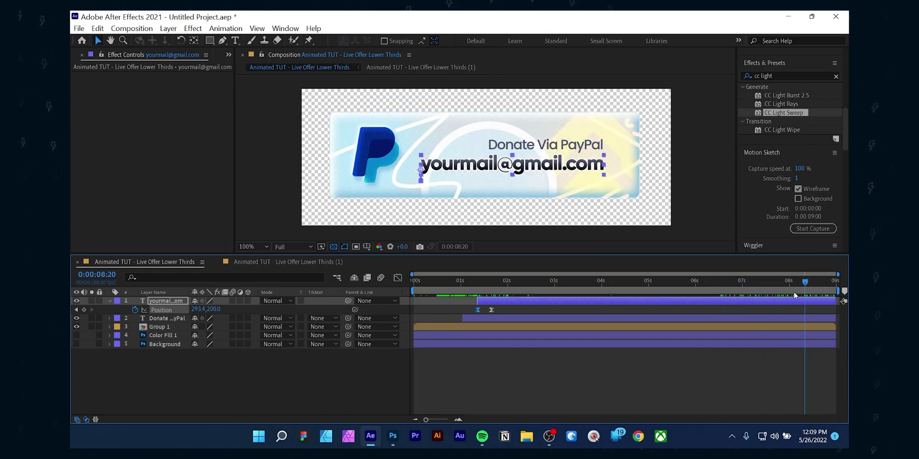
- Copy the email text's two Position keyframes to 0:00:07:47 and time-reverse the copies for the exit
{"action": "left_click_drag", "start_coordinate": [476, 309], "coordinate": [476, 310]}
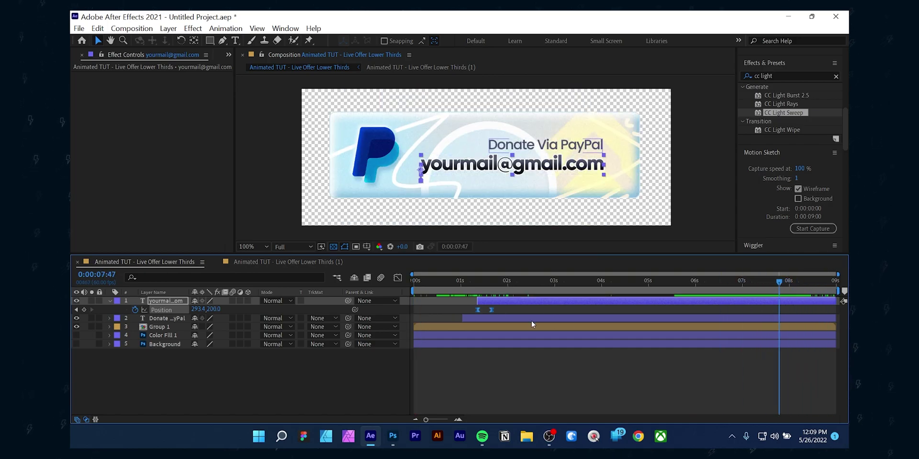
{"action": "right_click", "coordinate": [790, 311]}
{"action": "mouse_move", "coordinate": [765, 303]}
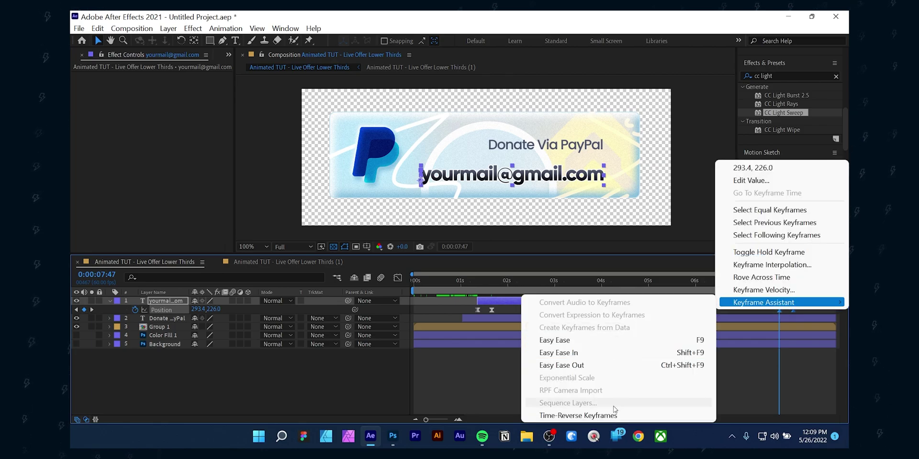
{"action": "left_click", "coordinate": [596, 415]}
- Copy the email text's two Opacity keyframes to 0:00:07:47, time-reverse the copies, and collapse the layer's properties
{"action": "key", "text": "u"}
{"action": "key", "text": "u"}
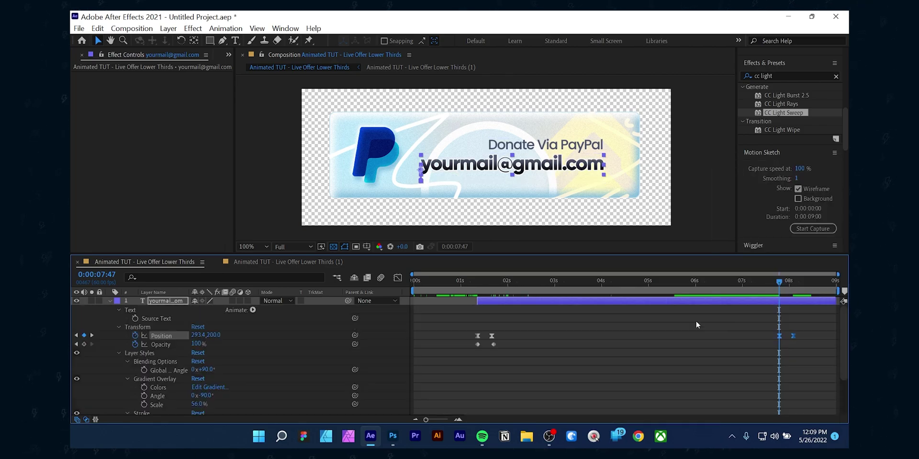
{"action": "left_click_drag", "start_coordinate": [449, 345], "coordinate": [526, 354]}
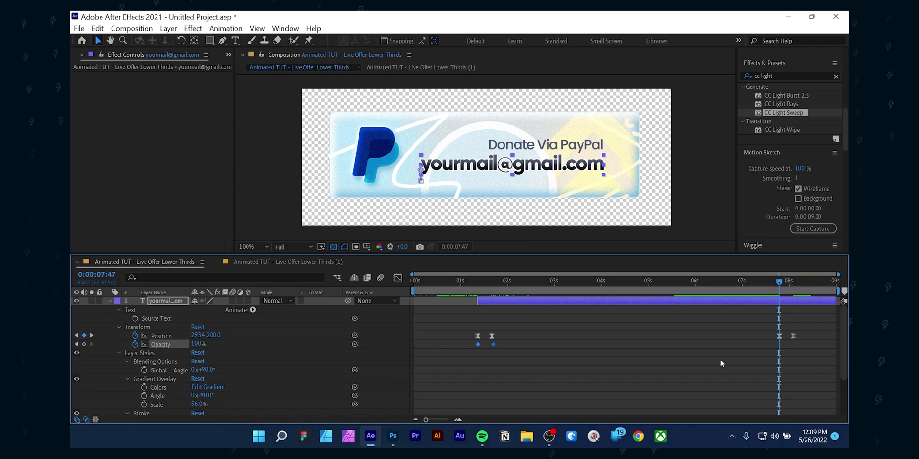
{"action": "key", "text": "ctrl+c"}
{"action": "key", "text": "ctrl+v"}
{"action": "right_click", "coordinate": [795, 344]}
{"action": "mouse_move", "coordinate": [780, 392]}
{"action": "left_click", "coordinate": [617, 393]}
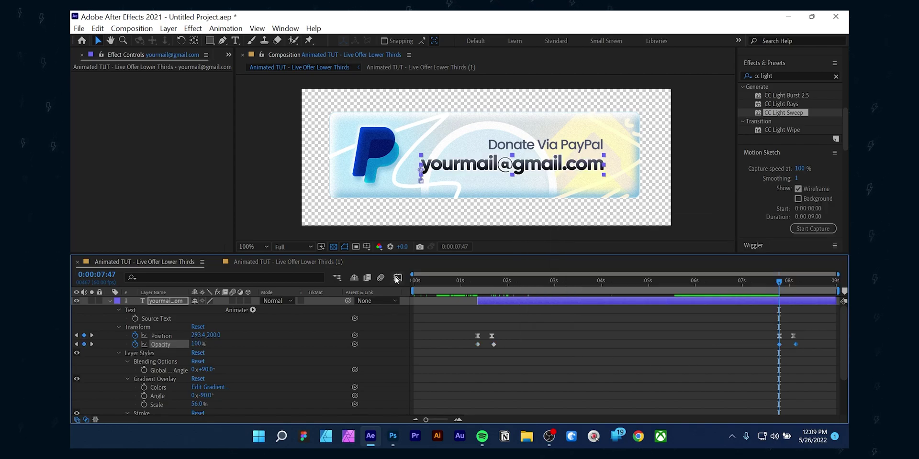
{"action": "left_click", "coordinate": [397, 278]}
{"action": "left_click", "coordinate": [396, 278]}
{"action": "left_click", "coordinate": [111, 301]}
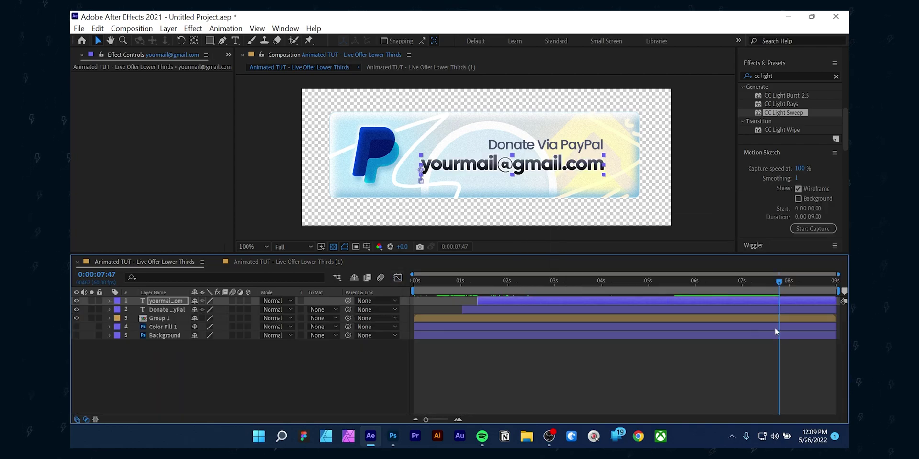
- Copy the "Donate Via PayPal" layer's character and Opacity keyframes to 0:00:07:47, time-reverse the copies, and preview the exit
{"action": "left_click", "coordinate": [781, 309]}
{"action": "key", "text": "u"}
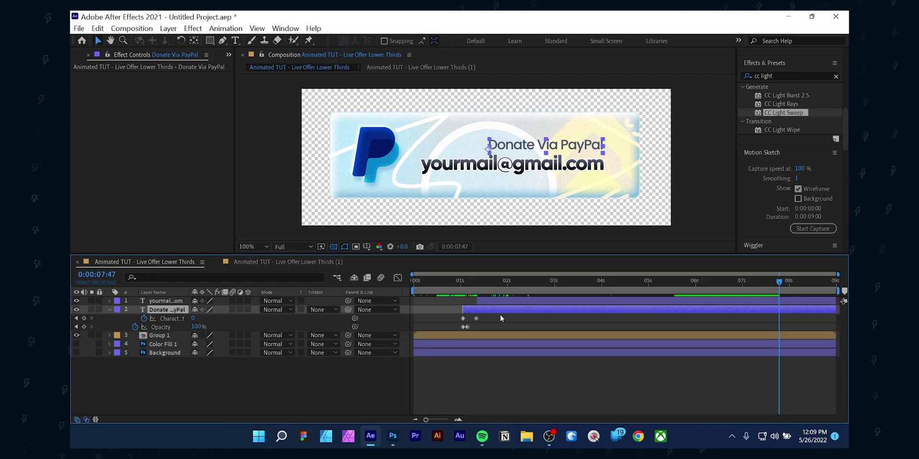
{"action": "left_click_drag", "start_coordinate": [500, 314], "coordinate": [447, 331]}
{"action": "key", "text": "ctrl+c"}
{"action": "key", "text": "ctrl+v"}
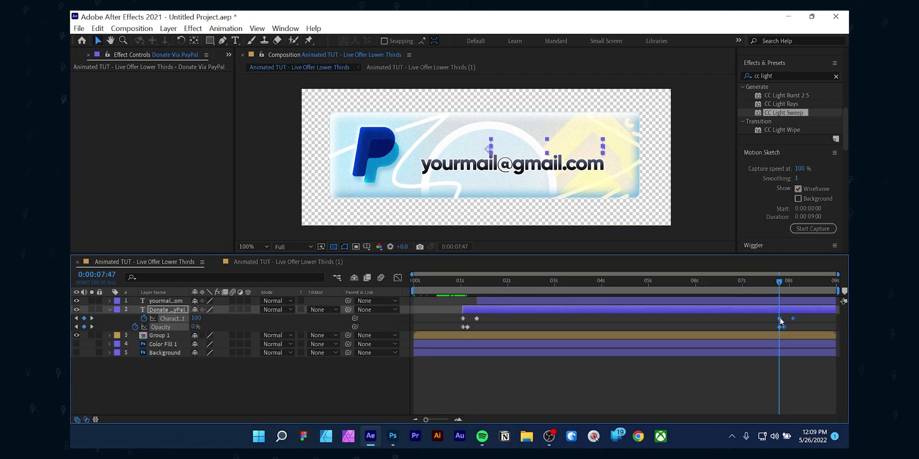
{"action": "right_click", "coordinate": [779, 318]}
{"action": "mouse_move", "coordinate": [785, 311]}
{"action": "left_click", "coordinate": [604, 424]}
{"action": "key", "text": "space"}
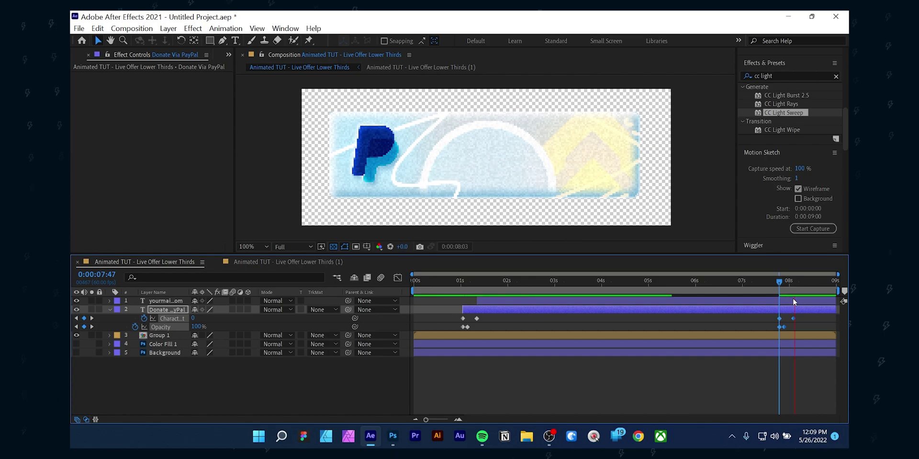
- Move both text layers' exit keyframes to shortly after the 8-second mark, with the email text leaving slightly before "Donate Via PayPal"
{"action": "left_click_drag", "start_coordinate": [774, 284], "coordinate": [818, 292]}
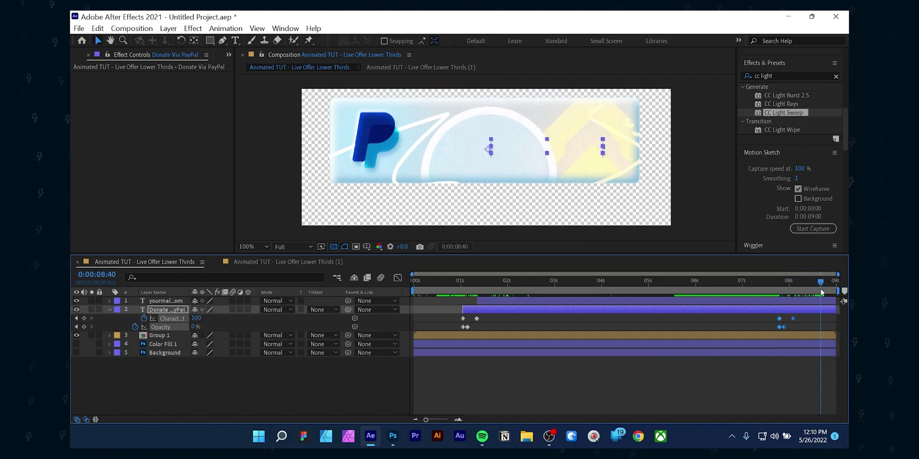
{"action": "mouse_move", "coordinate": [793, 319]}
{"action": "left_mouse_down"}
{"action": "mouse_move", "coordinate": [838, 320]}
{"action": "mouse_move", "coordinate": [765, 329]}
{"action": "mouse_move", "coordinate": [832, 312]}
{"action": "mouse_move", "coordinate": [810, 286]}
{"action": "mouse_move", "coordinate": [796, 291]}
{"action": "mouse_move", "coordinate": [796, 311]}
{"action": "left_mouse_up"}
{"action": "left_click", "coordinate": [808, 306]}
{"action": "key", "text": "u"}
{"action": "key", "text": "space"}
{"action": "key", "text": "space"}
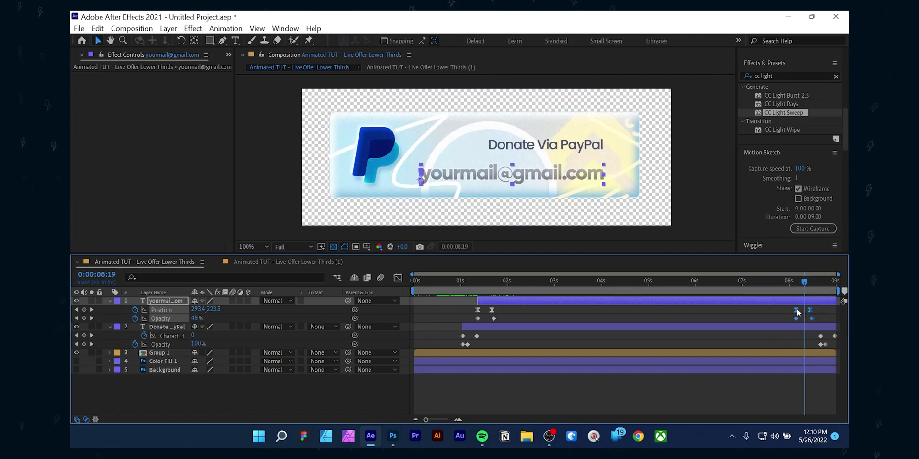
{"action": "mouse_move", "coordinate": [811, 347]}
{"action": "left_mouse_down"}
{"action": "mouse_move", "coordinate": [837, 334]}
{"action": "mouse_move", "coordinate": [809, 342]}
{"action": "left_mouse_up"}
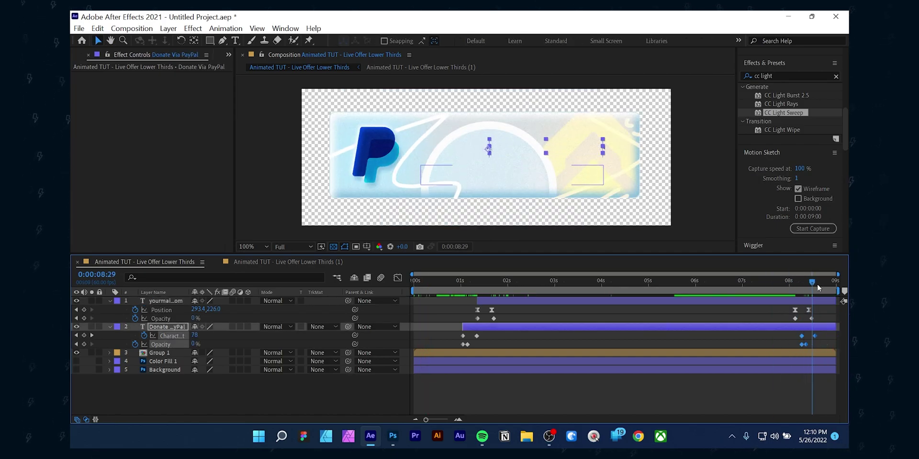
- Preview the full lower third animation from the start of the timeline
{"action": "left_click", "coordinate": [606, 284]}
{"action": "key", "text": "Home"}
{"action": "key", "text": "space"}
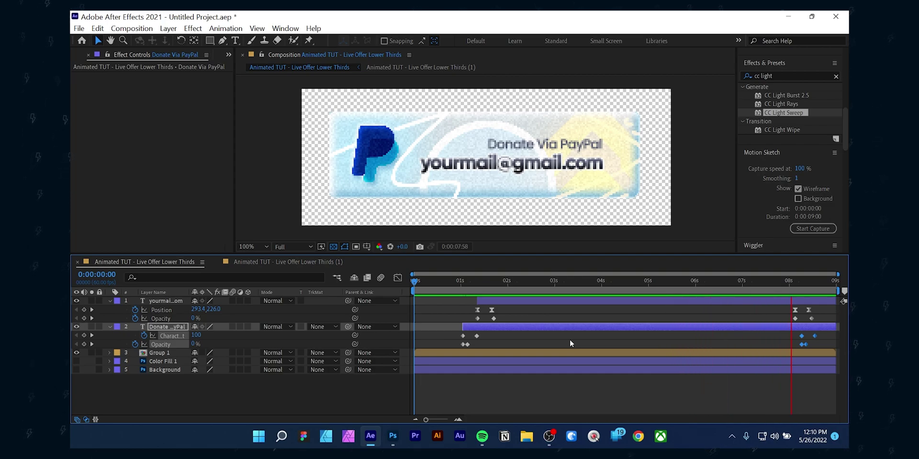
- Paste a short cluster of Opacity flicker keyframes onto the email text layer at 0:00:03:55 and preview it
{"action": "left_click", "coordinate": [248, 267]}
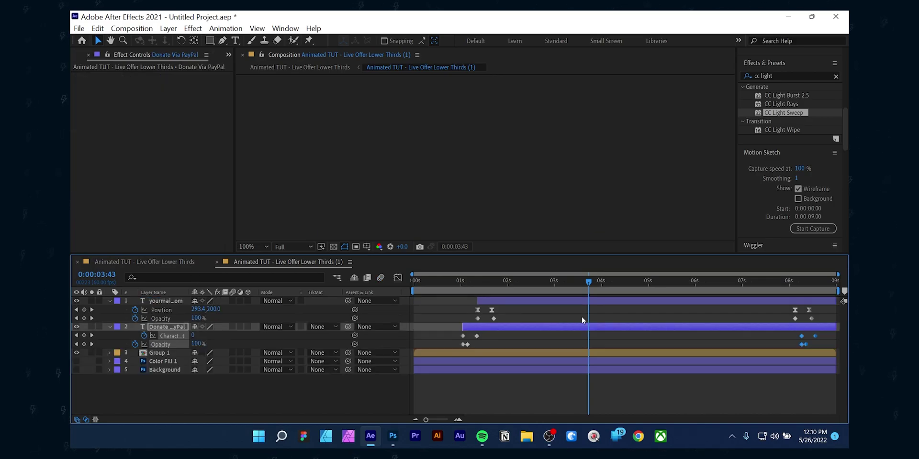
{"action": "key", "text": "space"}
{"action": "left_click", "coordinate": [156, 302]}
{"action": "key", "text": "ctrl+v"}
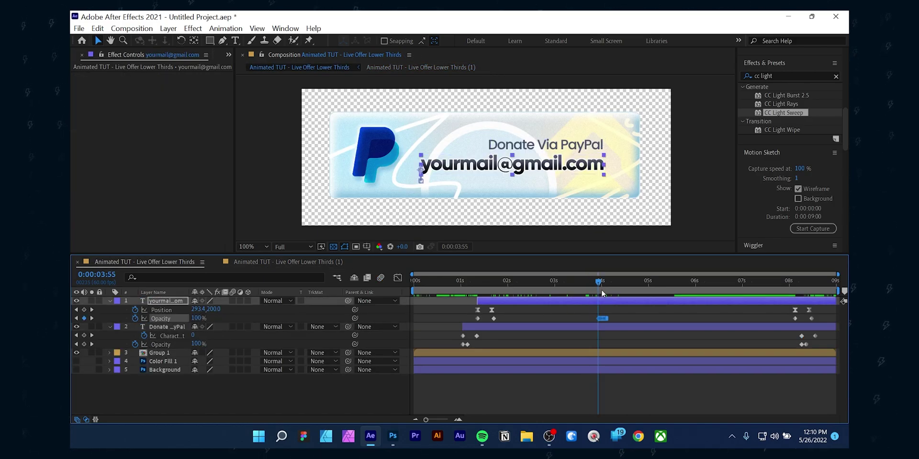
{"action": "key", "text": "space"}
- Paste the Opacity flicker onto the "Donate Via PayPal" layer at 0:00:02:33 and move the email text's flicker to 0:00:02:54
{"action": "left_click", "coordinate": [531, 291]}
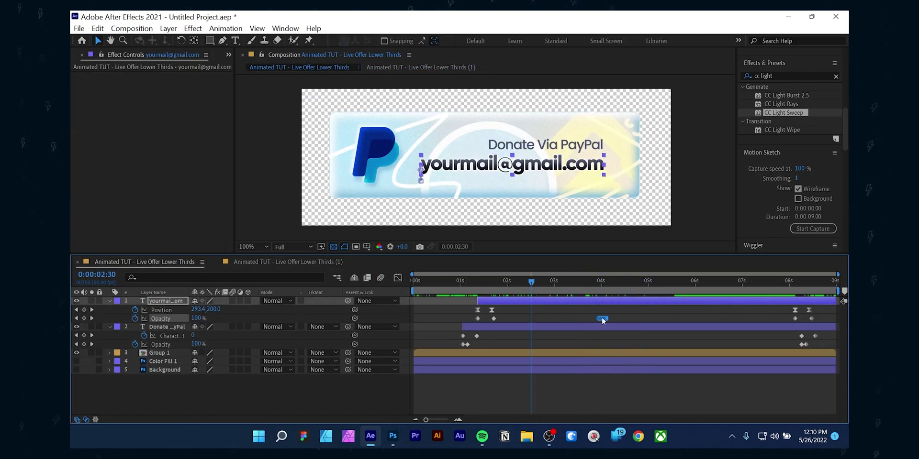
{"action": "left_click", "coordinate": [533, 329]}
{"action": "key", "text": "alt+shift+t"}
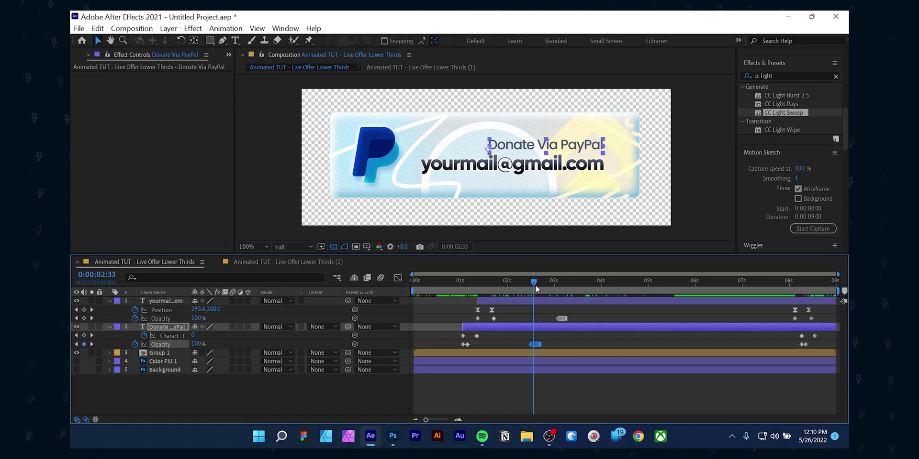
{"action": "left_click_drag", "start_coordinate": [535, 286], "coordinate": [549, 285]}
{"action": "left_click_drag", "start_coordinate": [559, 319], "coordinate": [556, 317]}
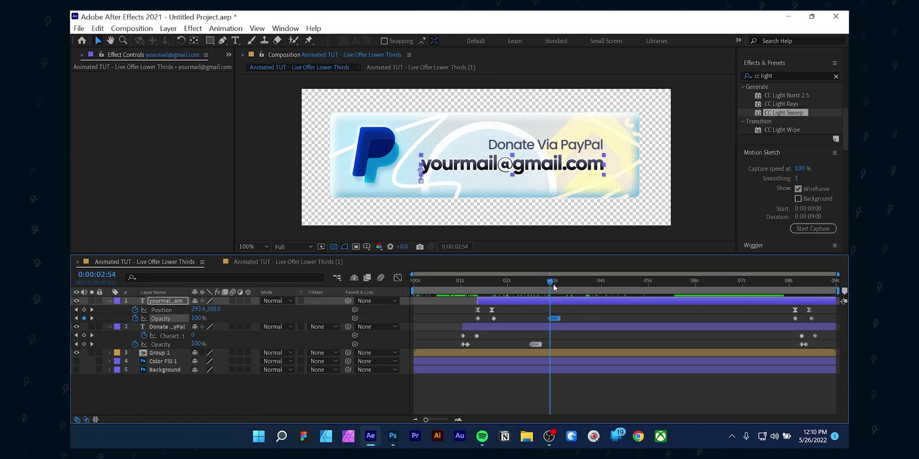
- Duplicate the Opacity flicker keyframes on both text layers from around 0:00:05:20, with the email text's copy placed slightly after the other
{"action": "left_click_drag", "start_coordinate": [552, 283], "coordinate": [665, 283]}
{"action": "key", "text": "ctrl+c"}
{"action": "key", "text": "ctrl+v"}
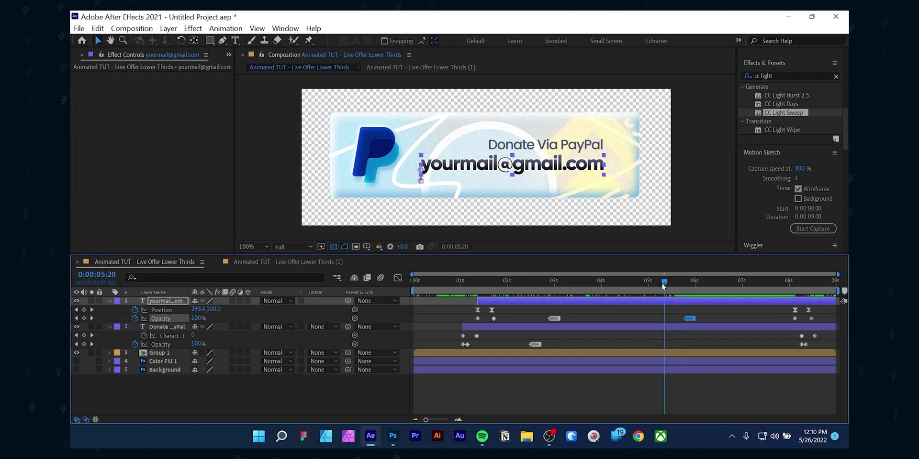
{"action": "left_click", "coordinate": [687, 328]}
{"action": "key", "text": "ctrl+v"}
{"action": "left_click_drag", "start_coordinate": [671, 344], "coordinate": [677, 343]}
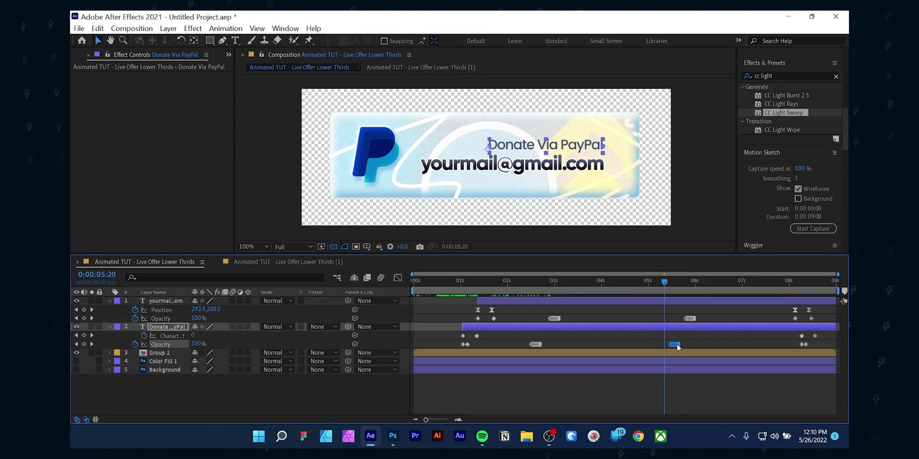
- Preview the repeated text flickers and scrub through the timeline from its start
{"action": "key", "text": "space"}
{"action": "left_click_drag", "start_coordinate": [753, 282], "coordinate": [70, 306]}
{"action": "left_click_drag", "start_coordinate": [415, 281], "coordinate": [544, 280]}
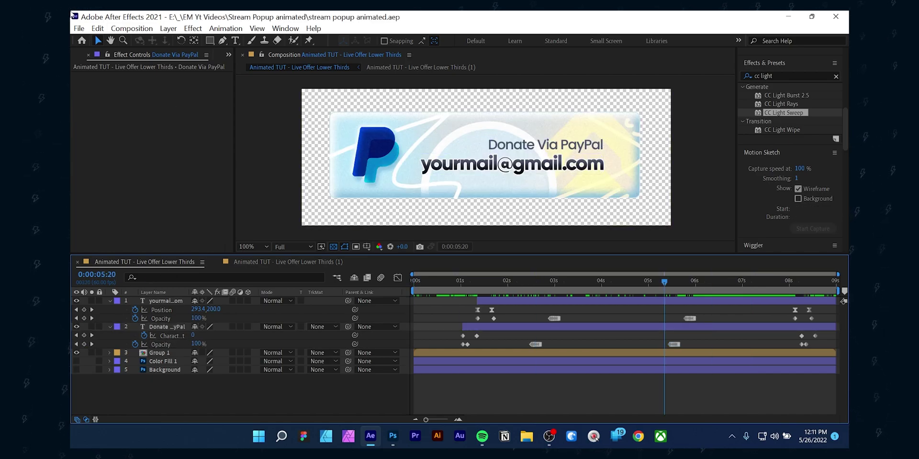
- Add the composition to the render queue and review its render settings without changing them
{"action": "left_click", "coordinate": [79, 29]}
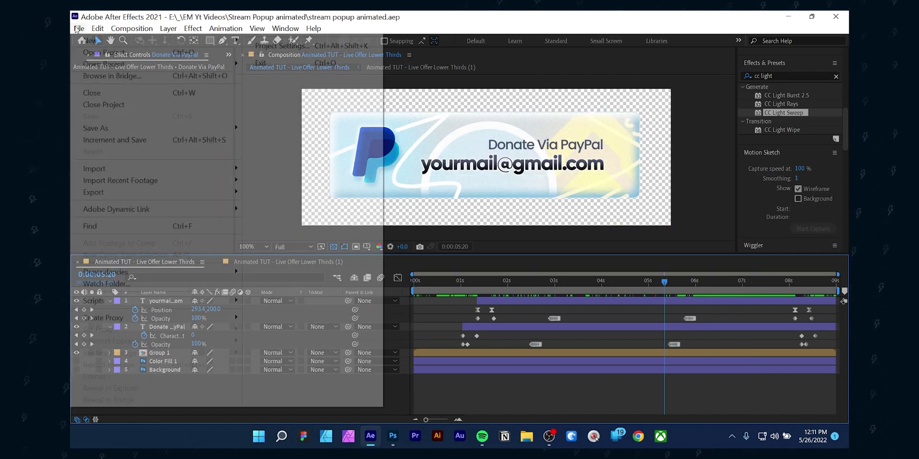
{"action": "mouse_move", "coordinate": [149, 194]}
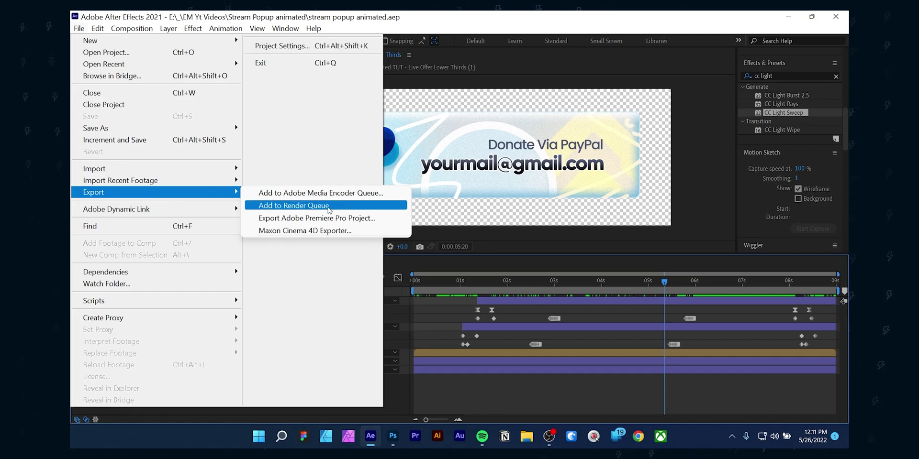
{"action": "left_click", "coordinate": [311, 205]}
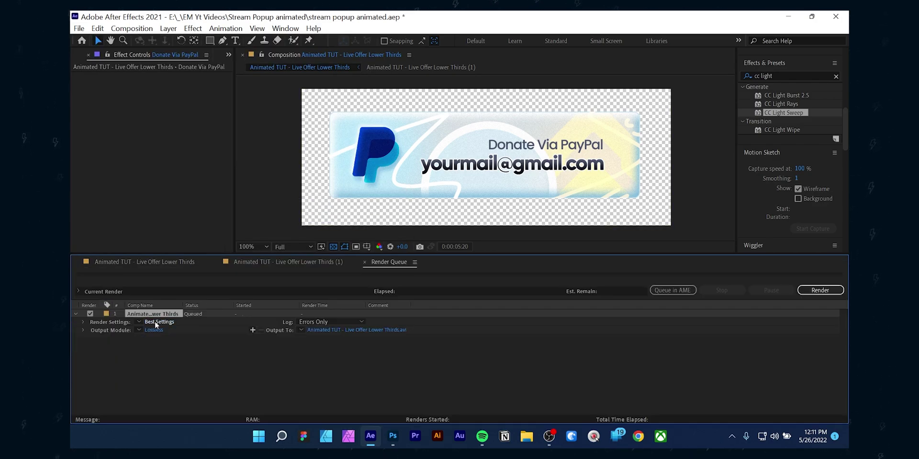
{"action": "left_click", "coordinate": [155, 322]}
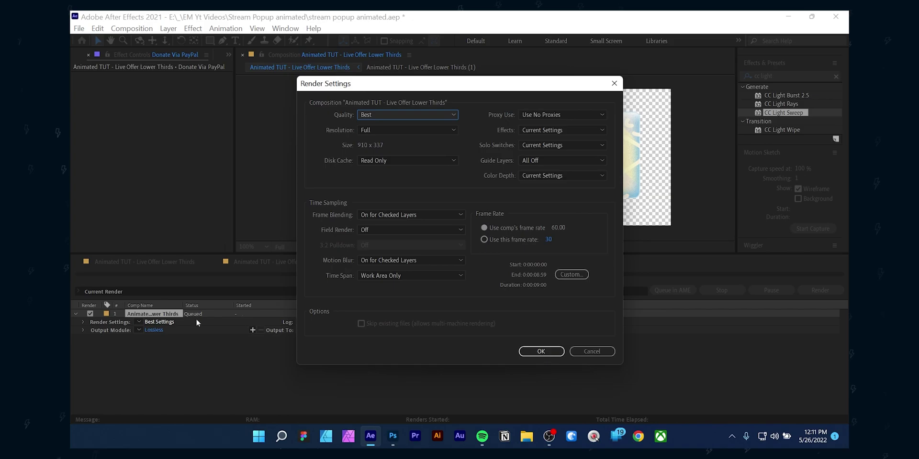
{"action": "left_click", "coordinate": [592, 351]}
- Set the output module's format to QuickTime and its channels to RGB + Alpha
{"action": "left_click", "coordinate": [153, 329]}
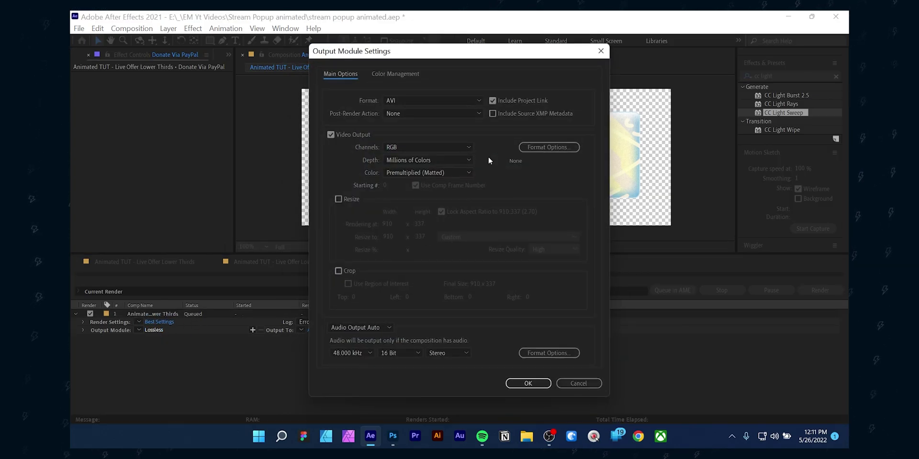
{"action": "left_click", "coordinate": [405, 101]}
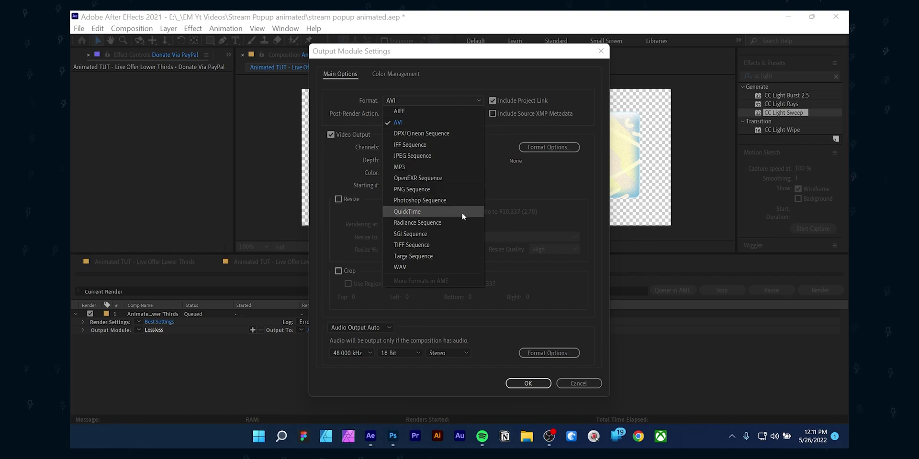
{"action": "left_click", "coordinate": [409, 211]}
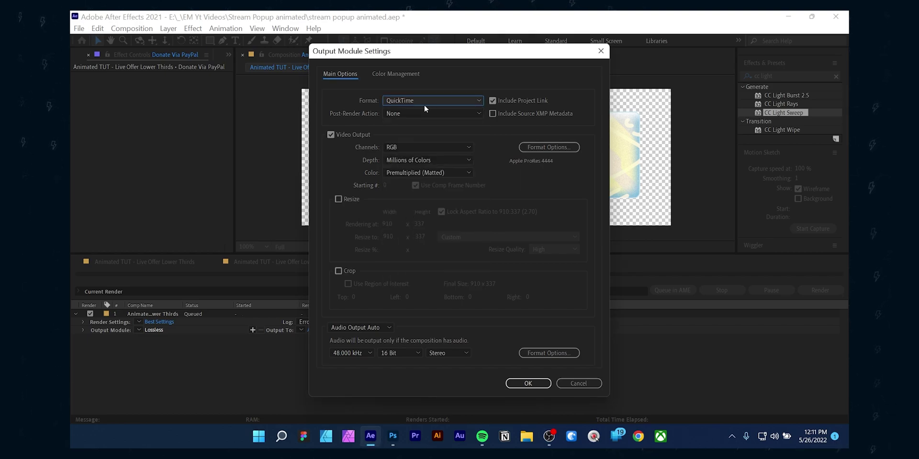
{"action": "left_click", "coordinate": [399, 146]}
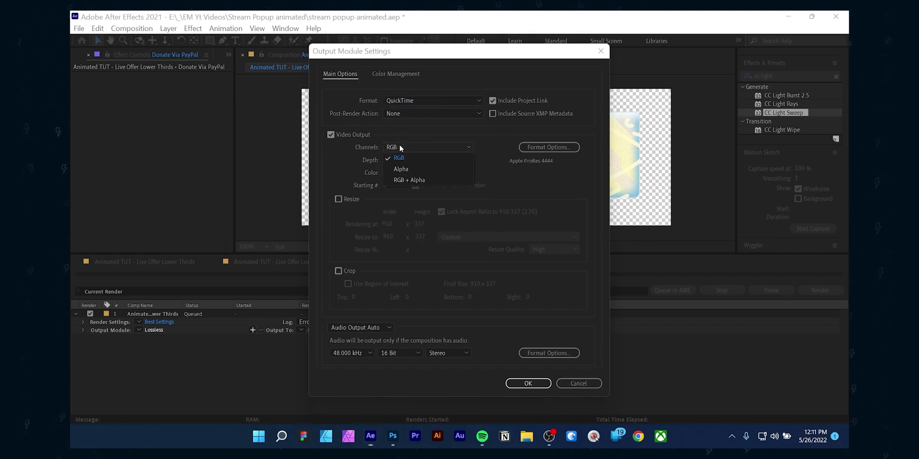
{"action": "left_click", "coordinate": [400, 180]}
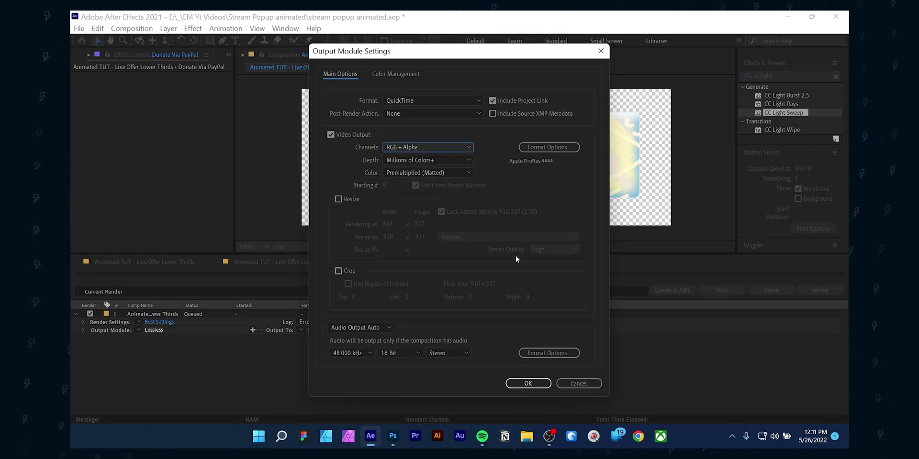
{"action": "left_click", "coordinate": [528, 384]}
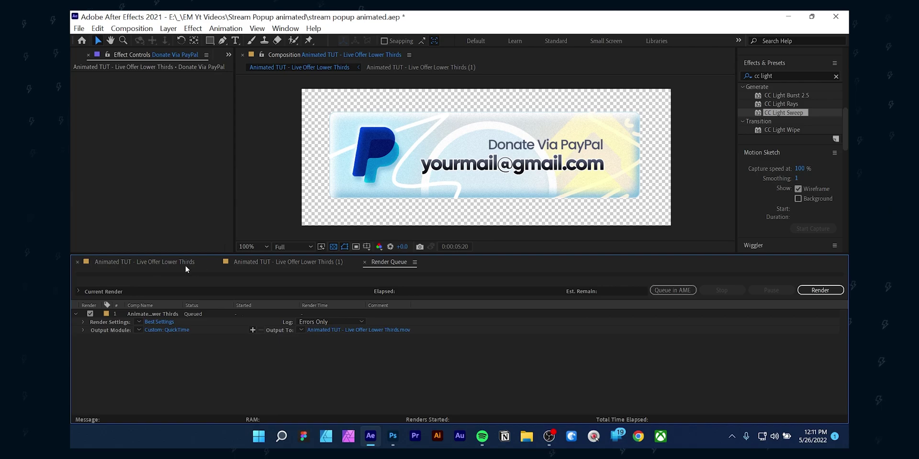
- Return to the main composition and toggle the transparency grid off and on to inspect the transparent background
{"action": "left_click", "coordinate": [186, 265]}
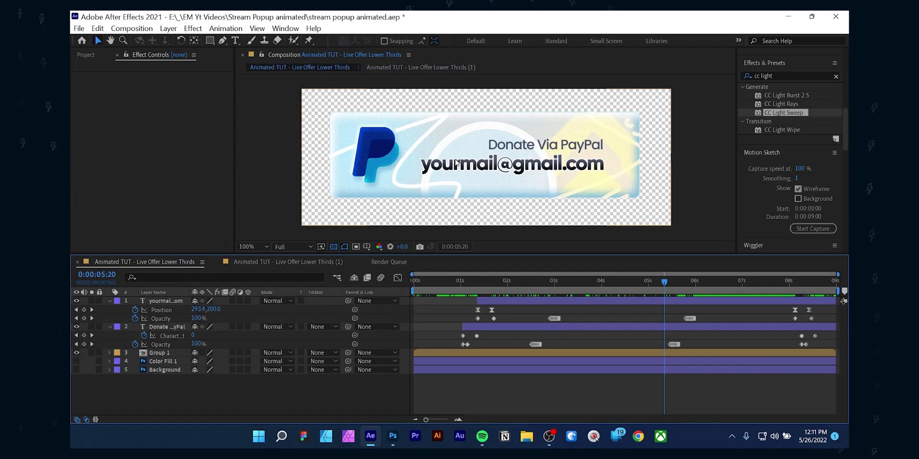
{"action": "left_click", "coordinate": [335, 248]}
{"action": "left_click", "coordinate": [336, 248]}
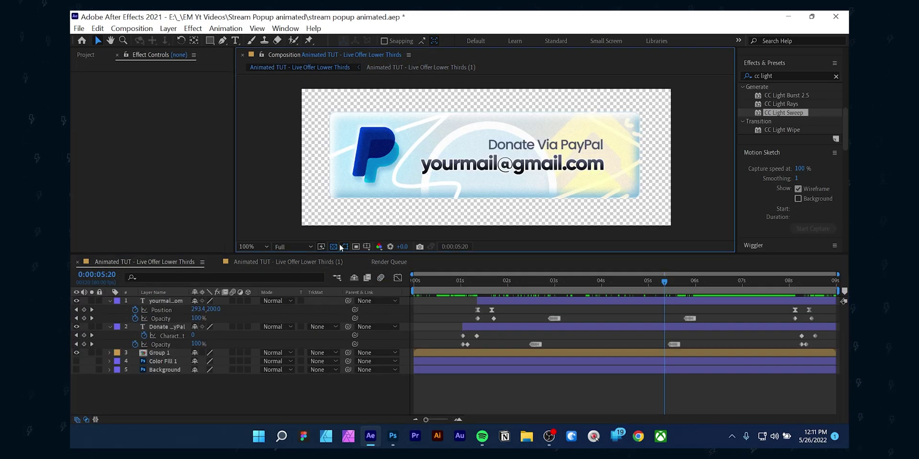
- Render the queued composition to Animated TUT - Live Offer Lower Thirds.mov and open the rendered movie
{"action": "left_click", "coordinate": [404, 263]}
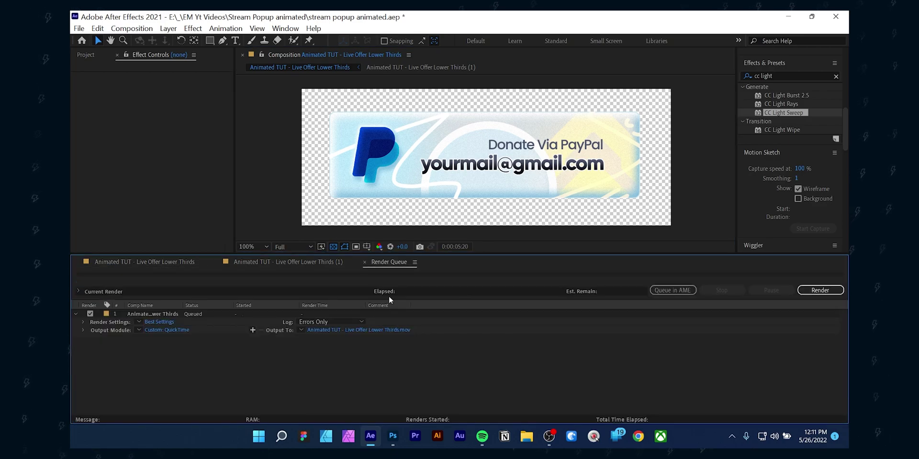
{"action": "left_click", "coordinate": [331, 330]}
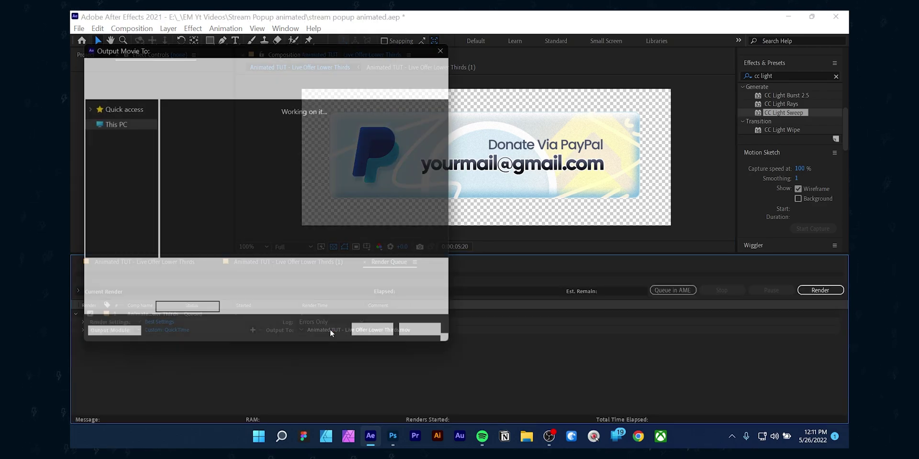
{"action": "left_click", "coordinate": [382, 340]}
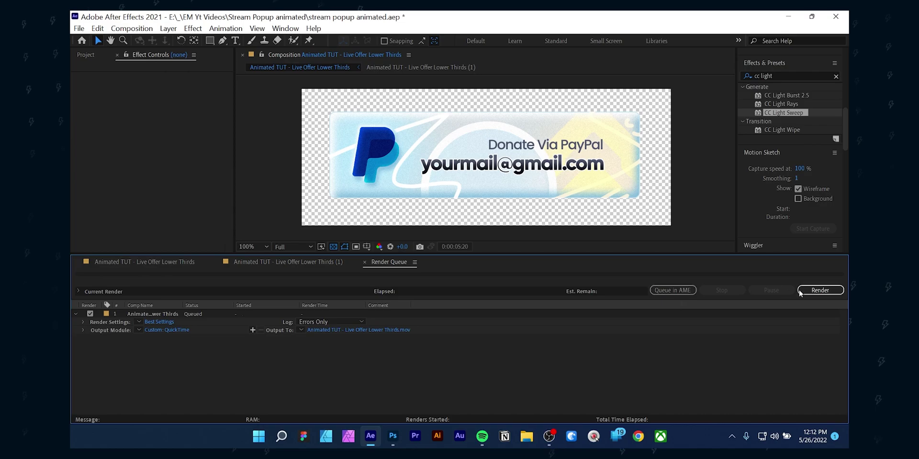
{"action": "left_click", "coordinate": [817, 291]}
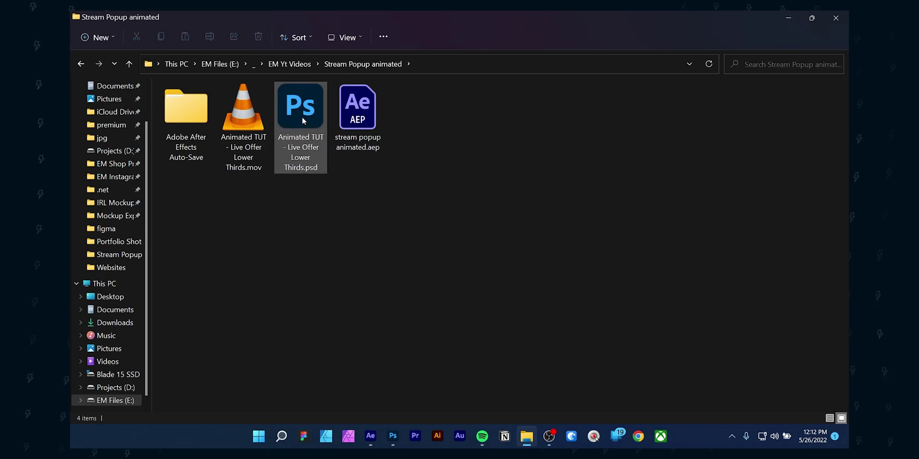
{"action": "double_click", "coordinate": [244, 116]}
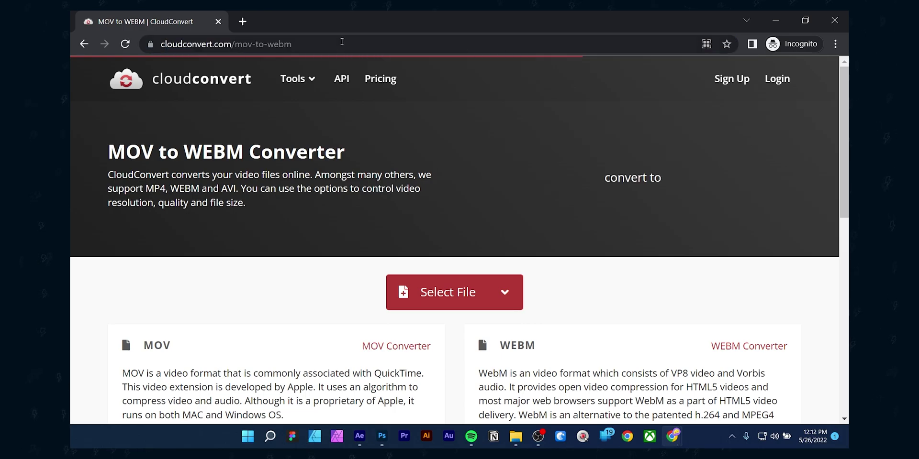
- In CloudConvert's MOV to WEBM converter, load the rendered MOV and set its Constant Quality (CRF) to 18 (high quality)
{"action": "scroll", "coordinate": [388, 114], "scroll_direction": "down", "scroll_amount": 3}
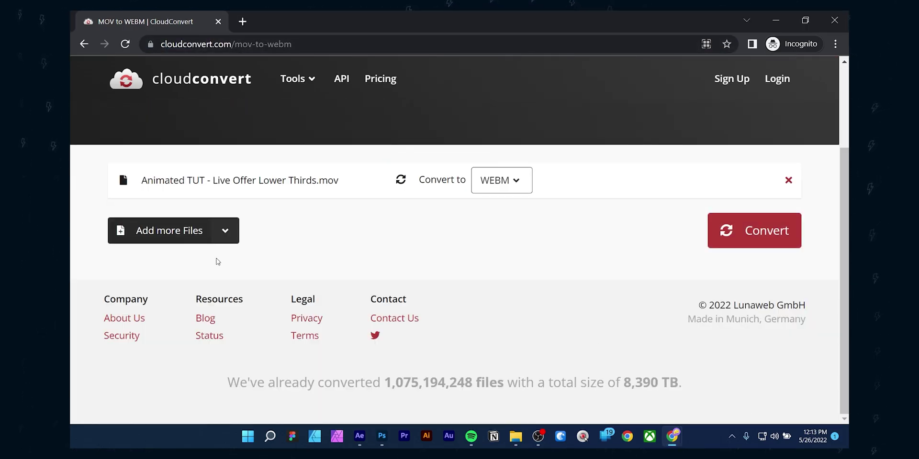
{"action": "left_click", "coordinate": [553, 180]}
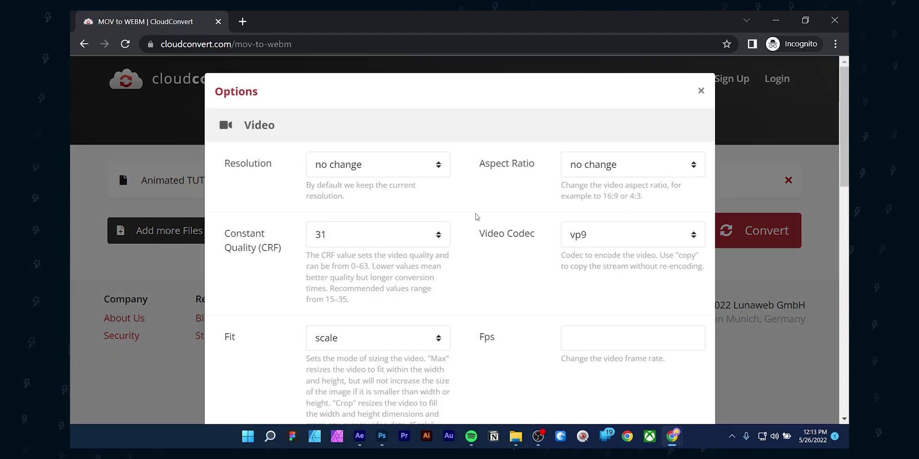
{"action": "scroll", "coordinate": [476, 216], "scroll_direction": "down", "scroll_amount": 1}
{"action": "scroll", "coordinate": [428, 190], "scroll_direction": "down", "scroll_amount": 1}
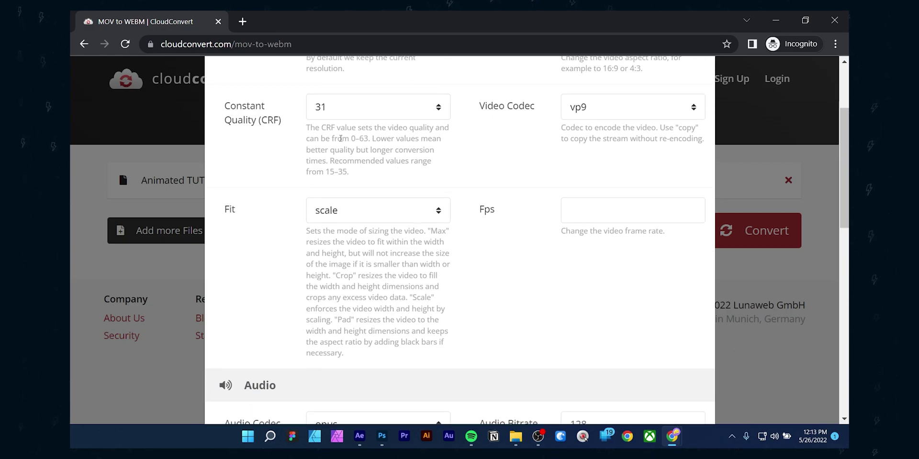
{"action": "left_click", "coordinate": [353, 104]}
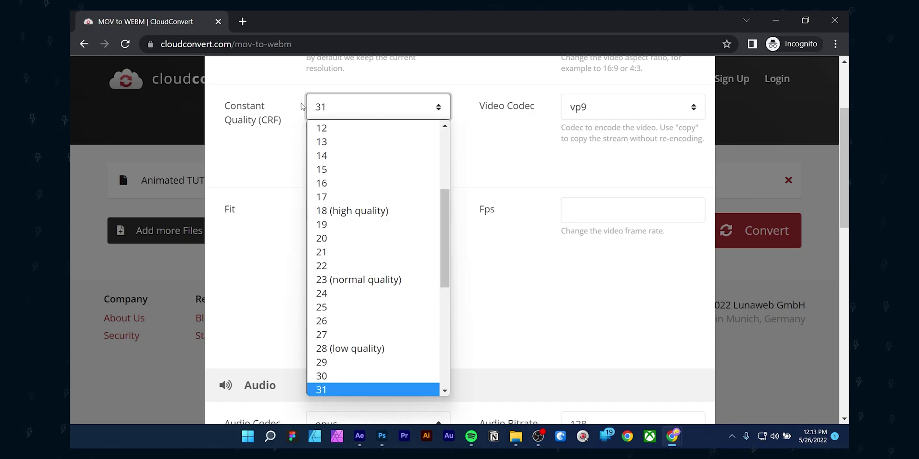
{"action": "scroll", "coordinate": [395, 335], "scroll_direction": "down", "scroll_amount": 6}
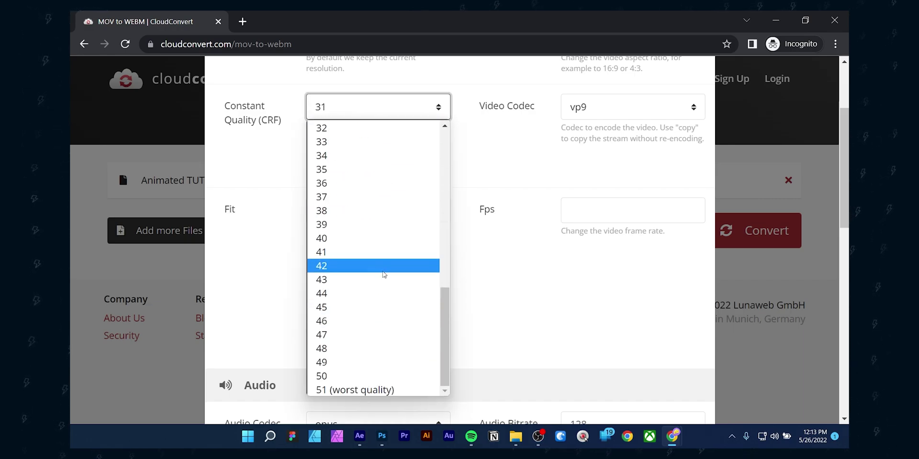
{"action": "scroll", "coordinate": [389, 291], "scroll_direction": "up", "scroll_amount": 10}
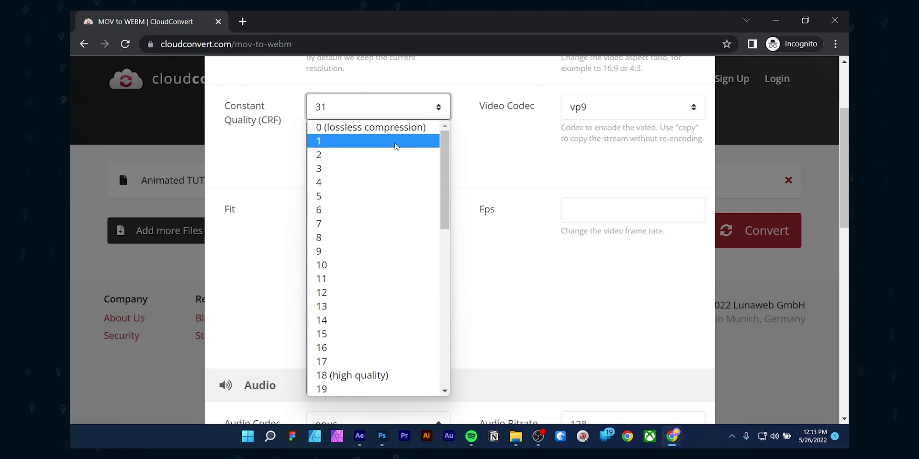
{"action": "left_click", "coordinate": [366, 375]}
{"action": "left_click", "coordinate": [351, 115]}
{"action": "left_click", "coordinate": [380, 375]}
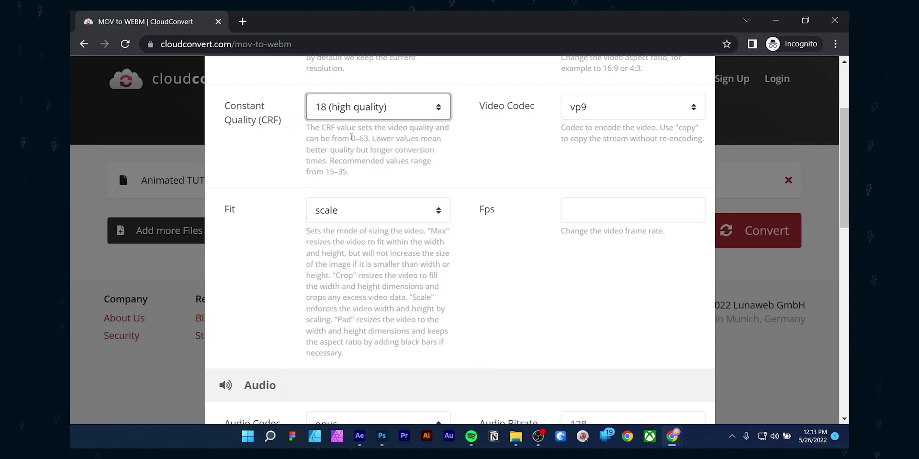
- Accept the conversion options with the remaining settings at their defaults and convert the MOV to WEBM
{"action": "scroll", "coordinate": [387, 279], "scroll_direction": "down", "scroll_amount": 4}
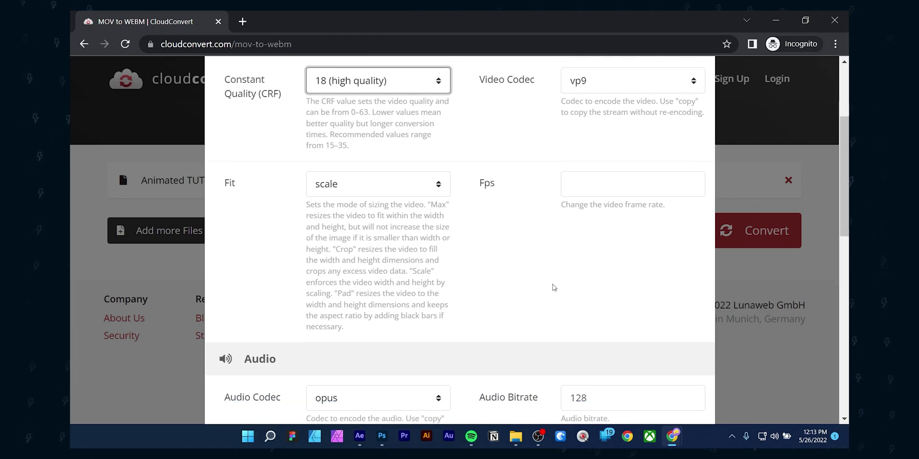
{"action": "scroll", "coordinate": [270, 258], "scroll_direction": "down", "scroll_amount": 8}
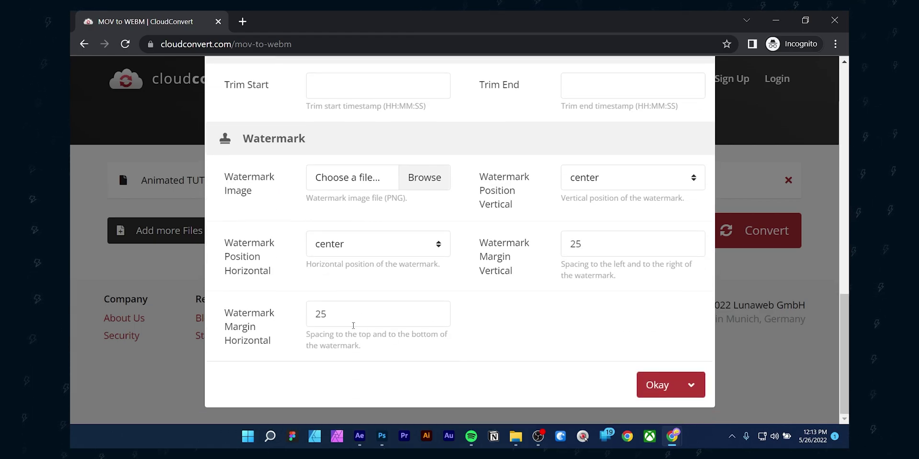
{"action": "left_click", "coordinate": [669, 386]}
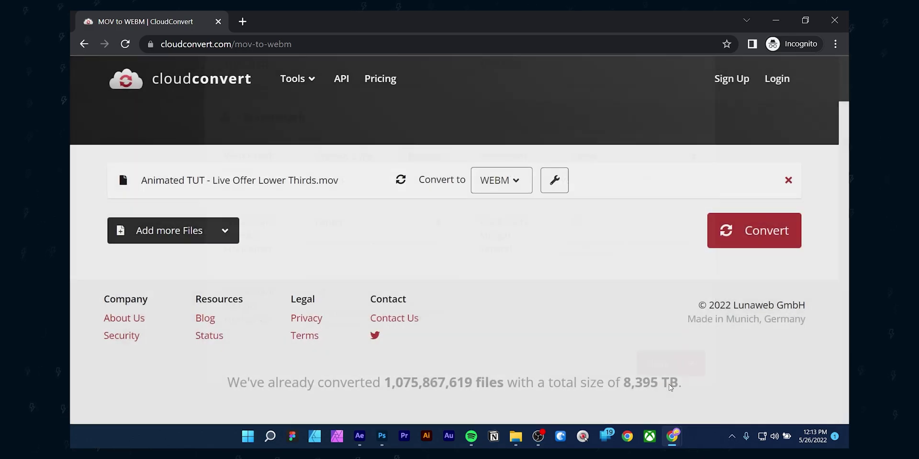
{"action": "left_click", "coordinate": [753, 238]}
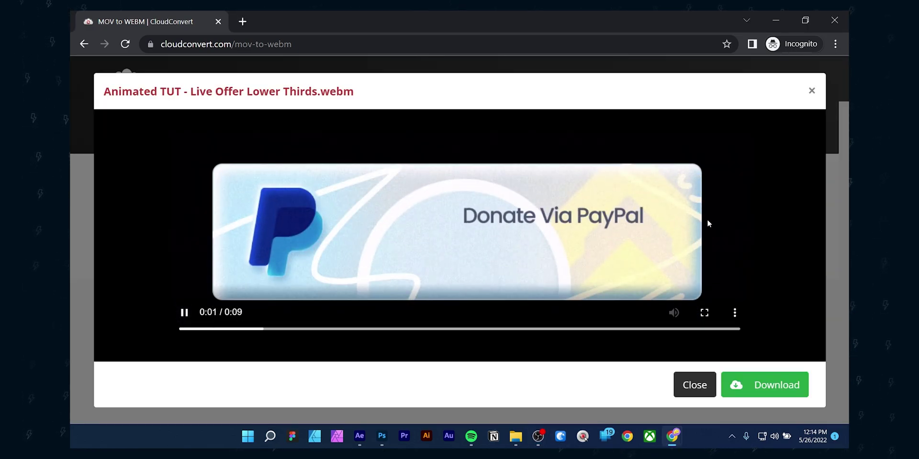
- Download the converted WEBM file and show it in its folder
{"action": "left_click", "coordinate": [785, 385]}
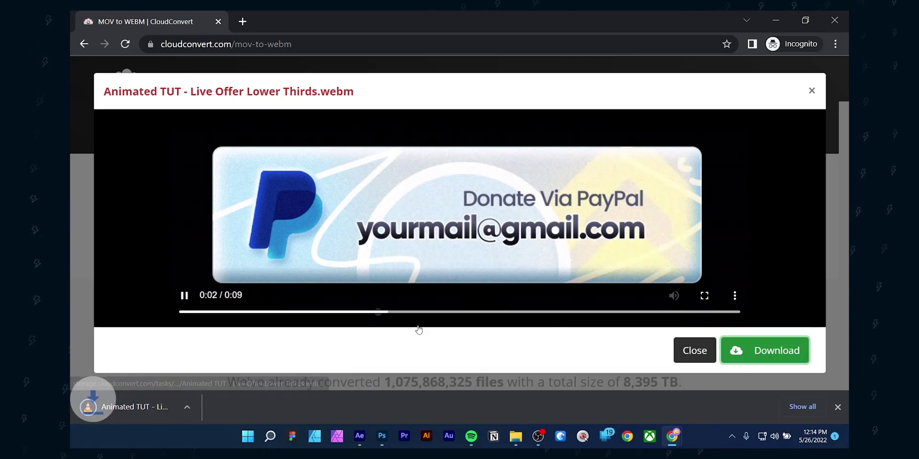
{"action": "left_click", "coordinate": [206, 407]}
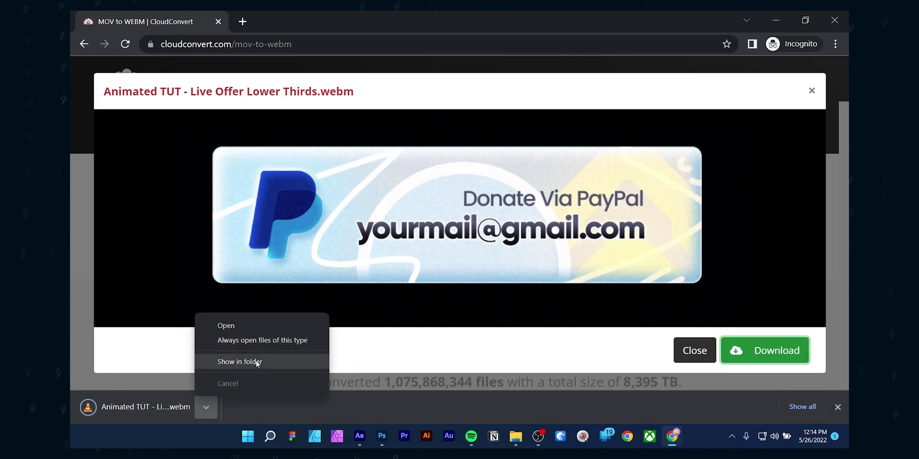
{"action": "left_click", "coordinate": [228, 359]}
- Compare the file sizes of the MOV and WEBM versions and play the WEBM in VLC media player
{"action": "left_click", "coordinate": [234, 143]}
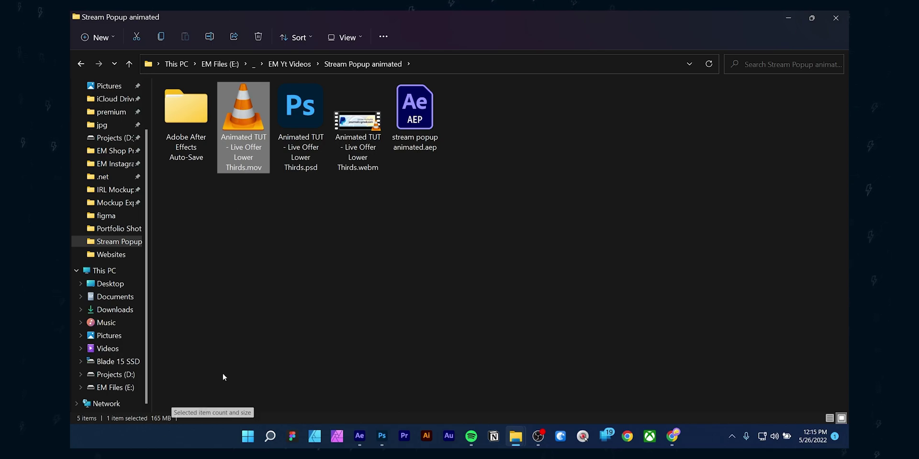
{"action": "left_click", "coordinate": [341, 162]}
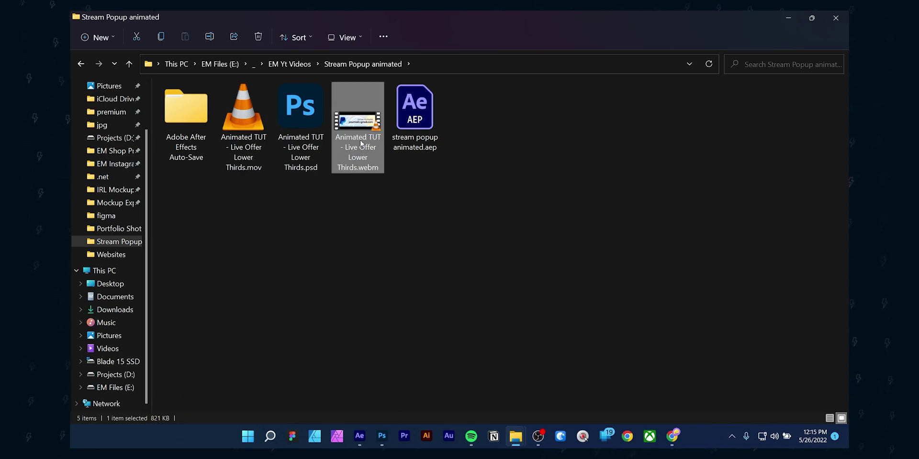
{"action": "double_click", "coordinate": [380, 161]}
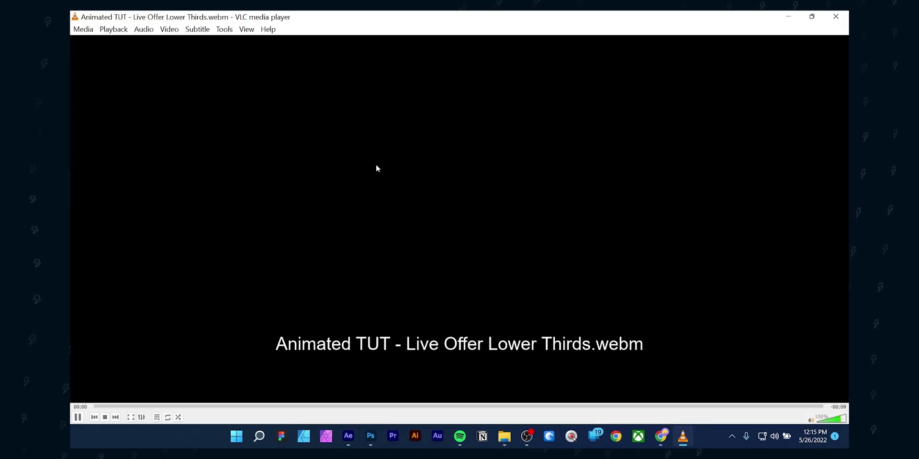